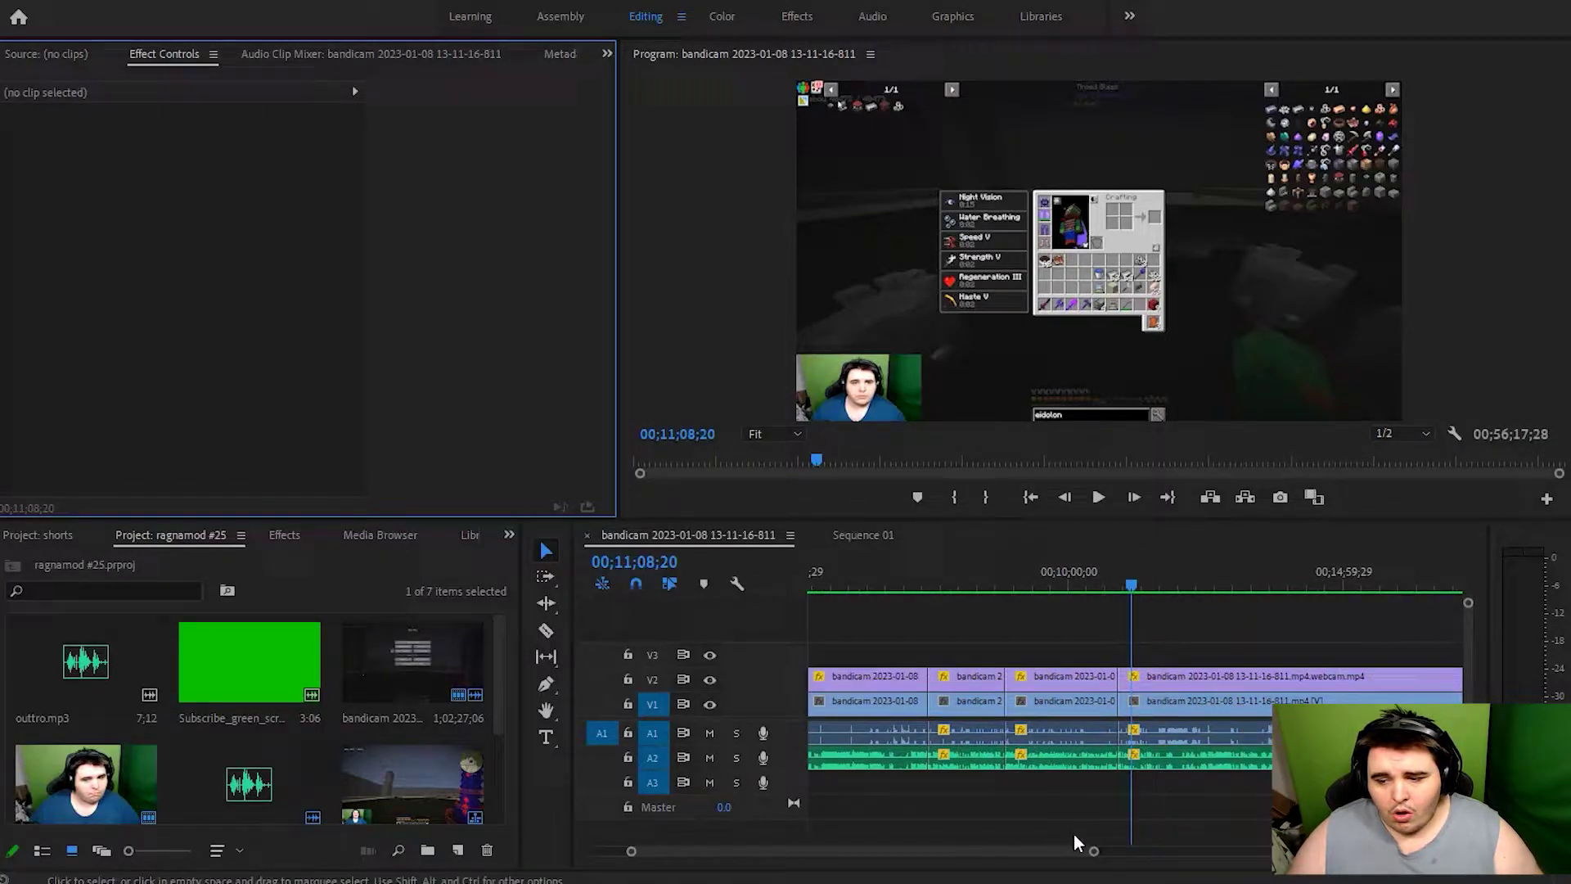
Step: After checking the webcam clip's settings, switch to the shorts project and open Sequence 01
{"action": "left_click_drag", "start_coordinate": [1082, 852], "coordinate": [874, 843]}
{"action": "left_click", "coordinate": [1023, 676]}
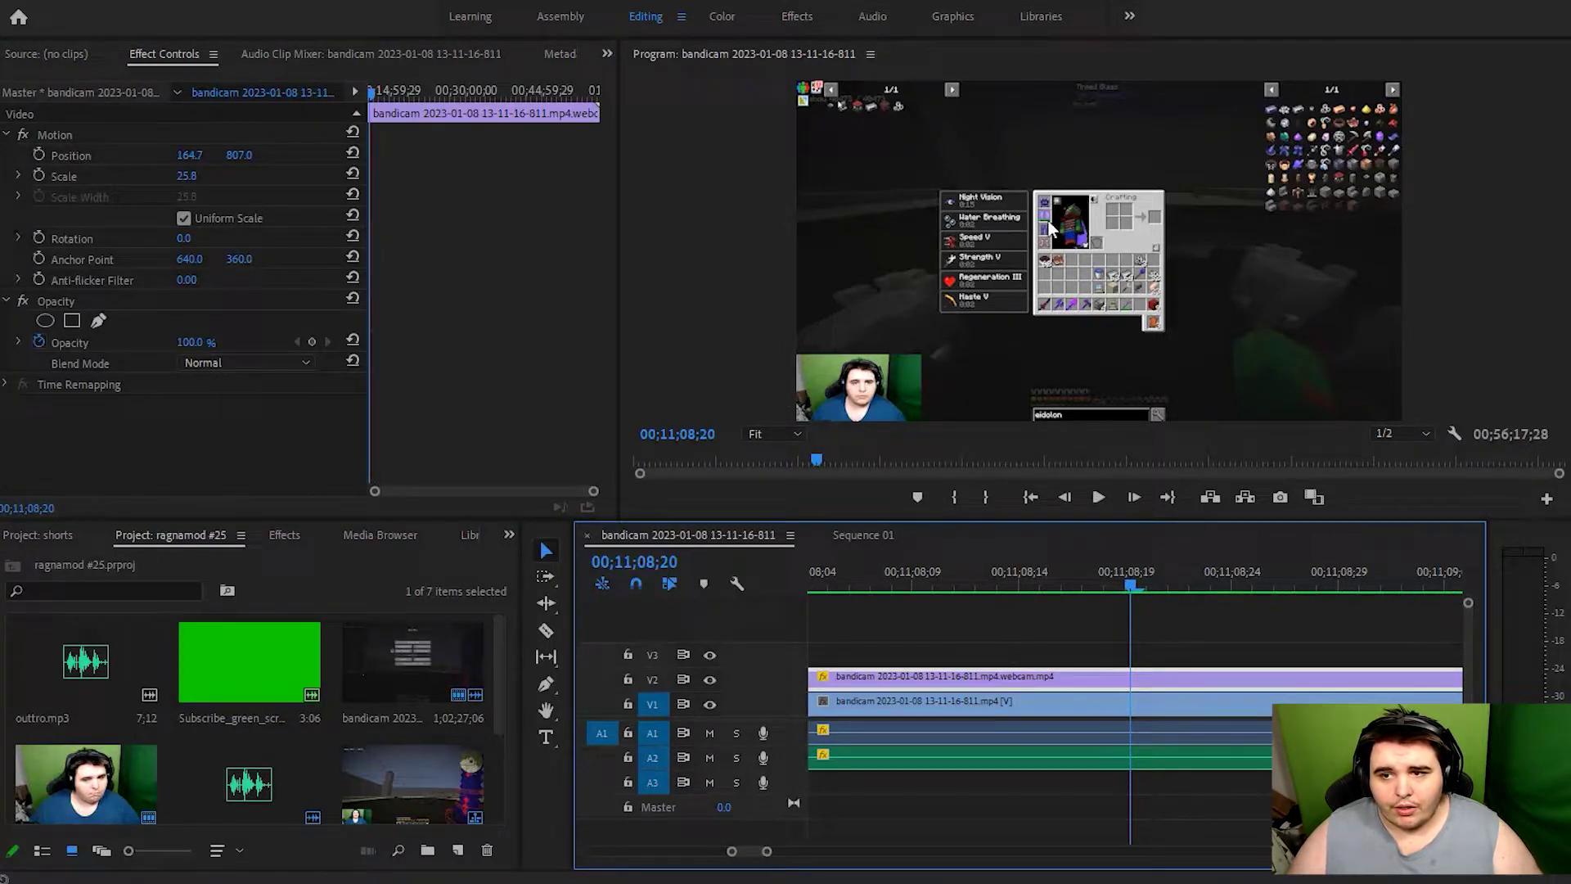
{"action": "left_click", "coordinate": [921, 835]}
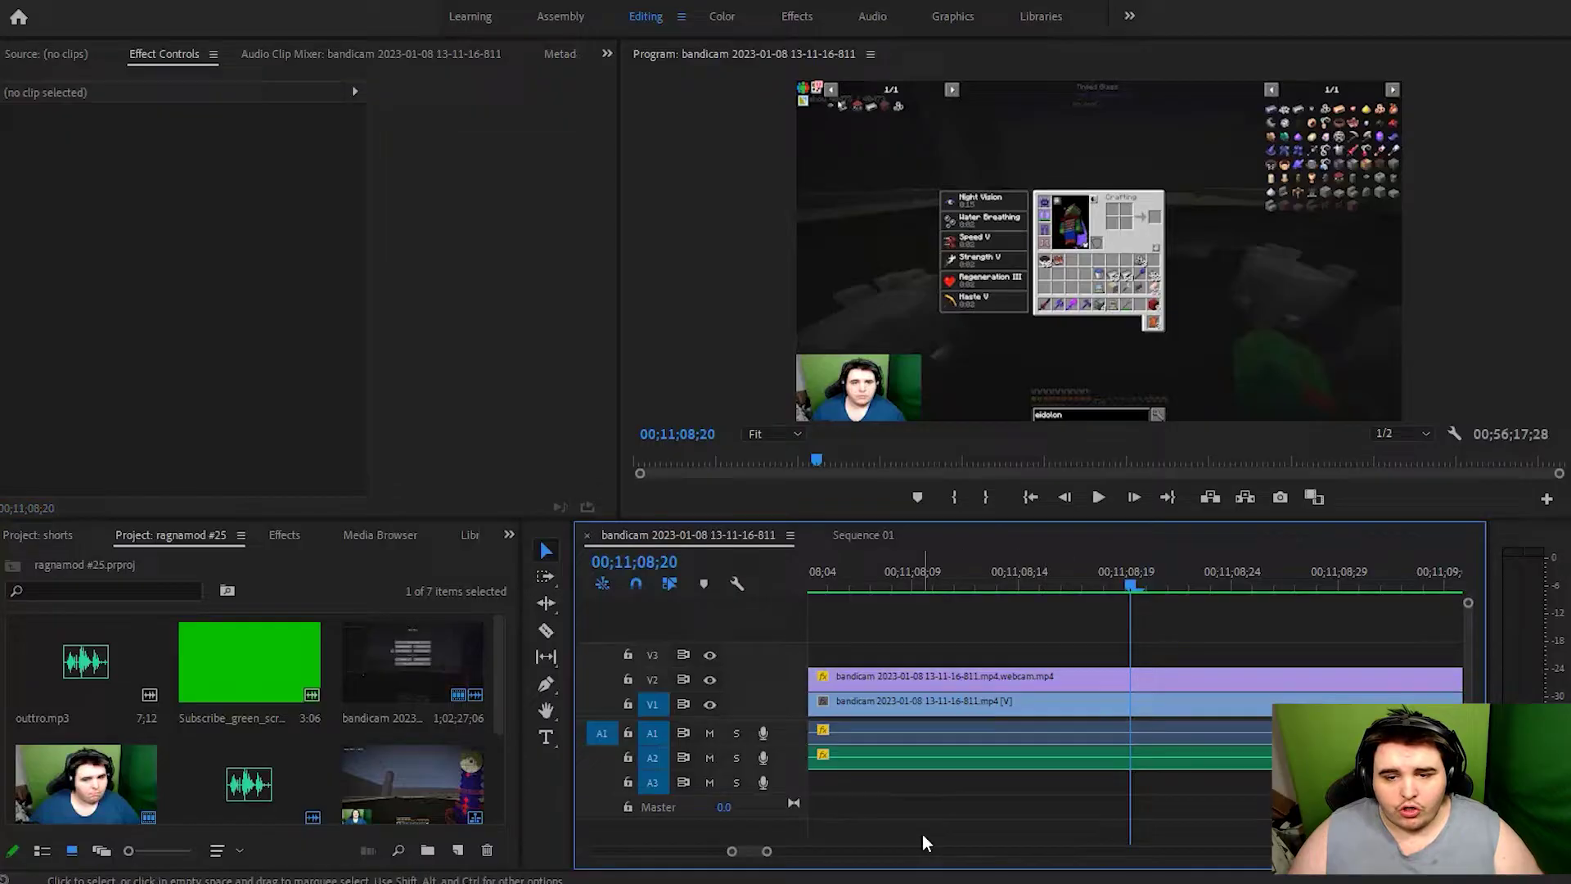
{"action": "left_click", "coordinate": [72, 540]}
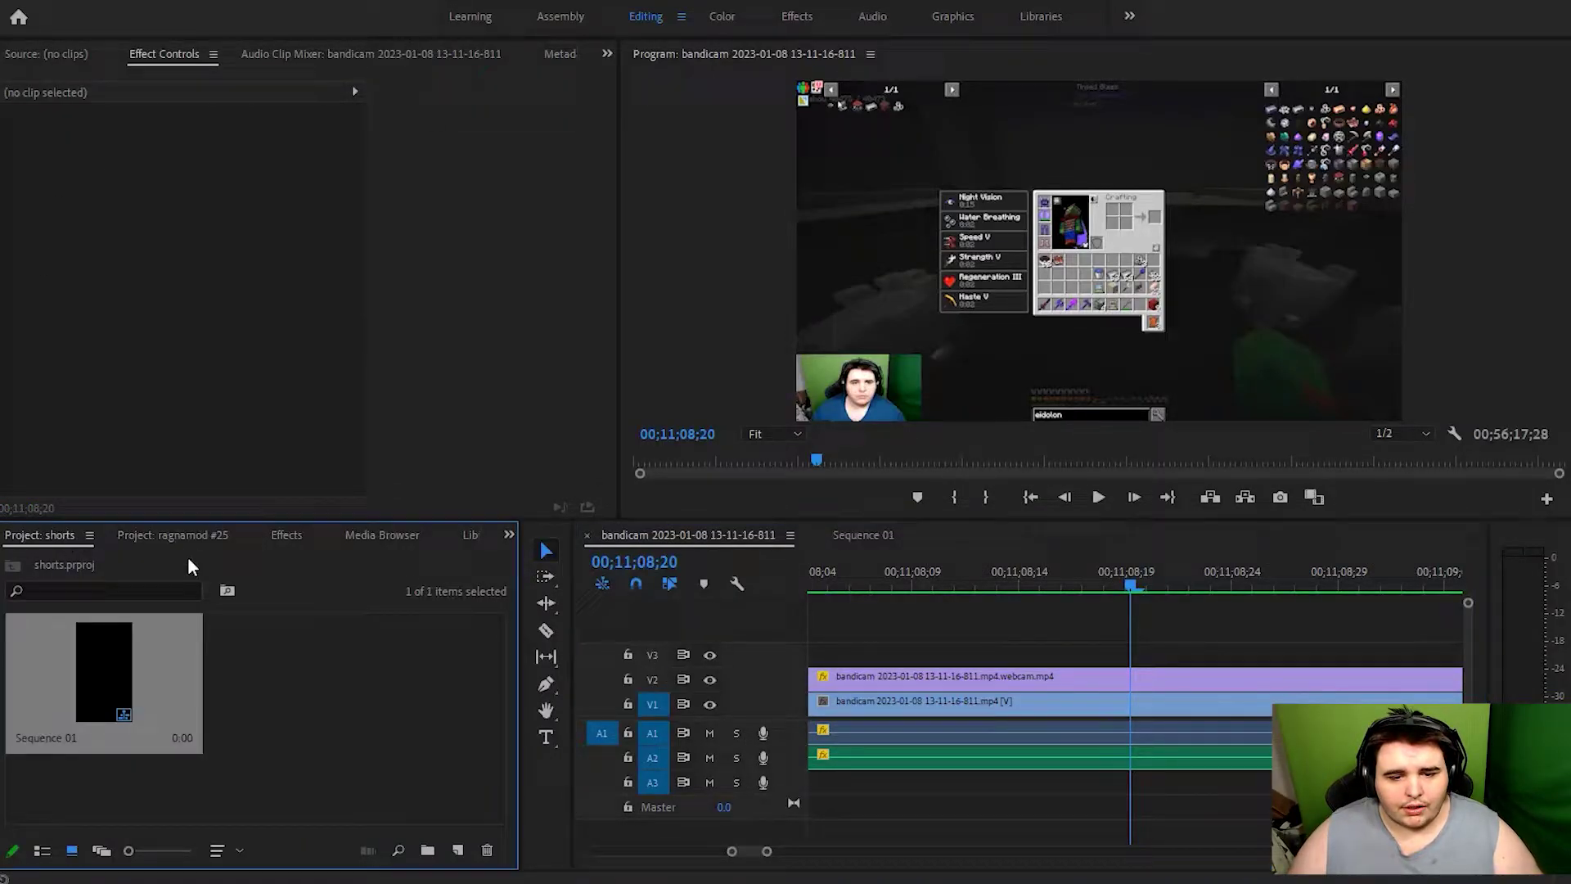
{"action": "left_click", "coordinate": [849, 538]}
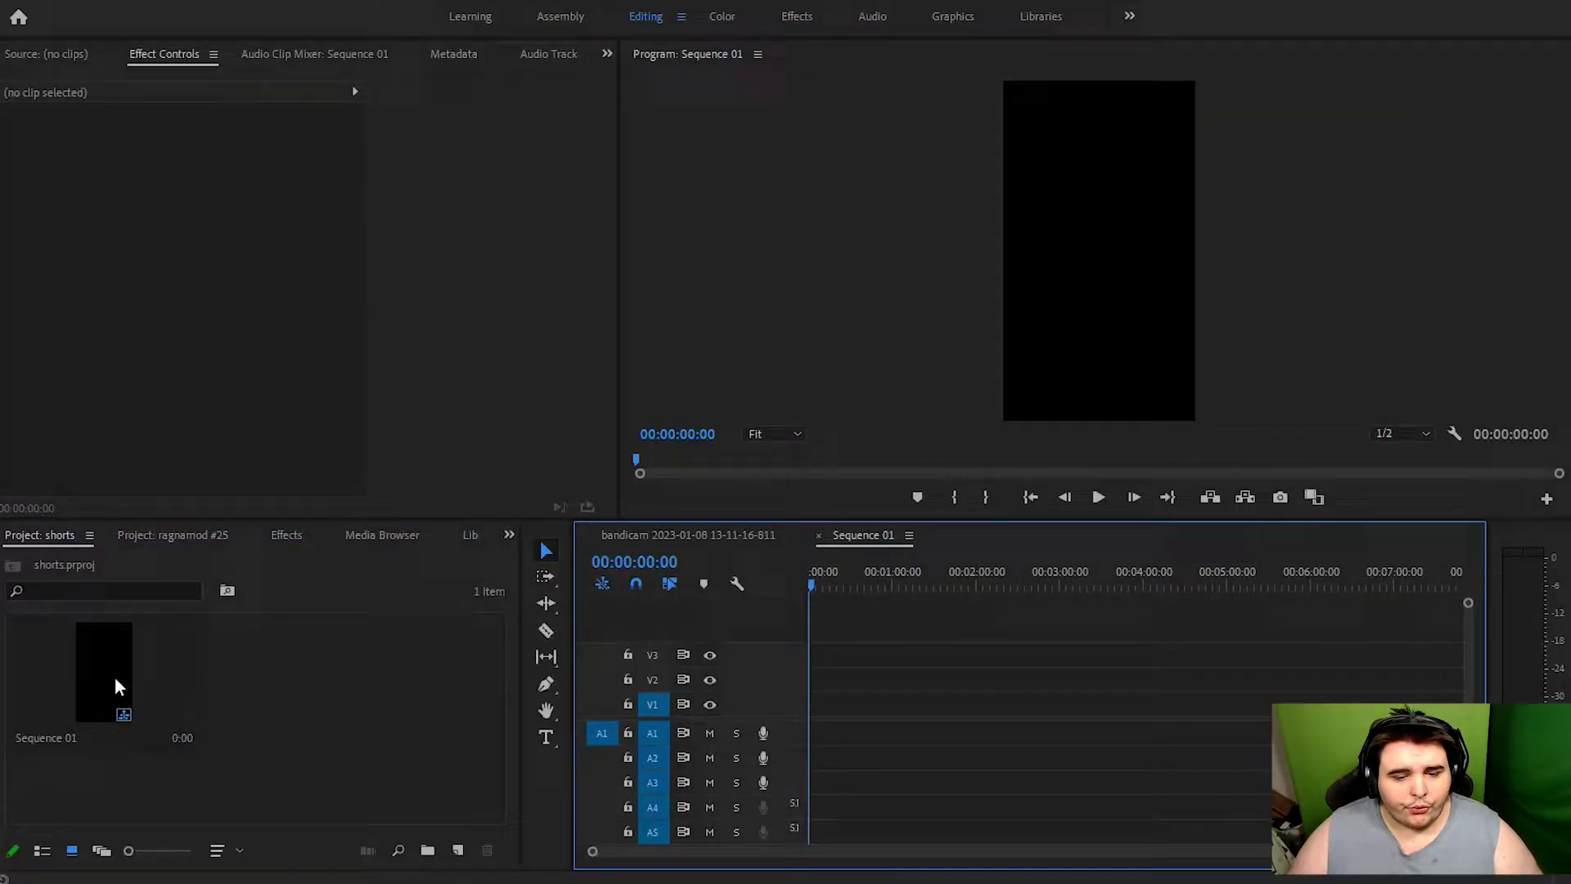
{"action": "right_click", "coordinate": [306, 684]}
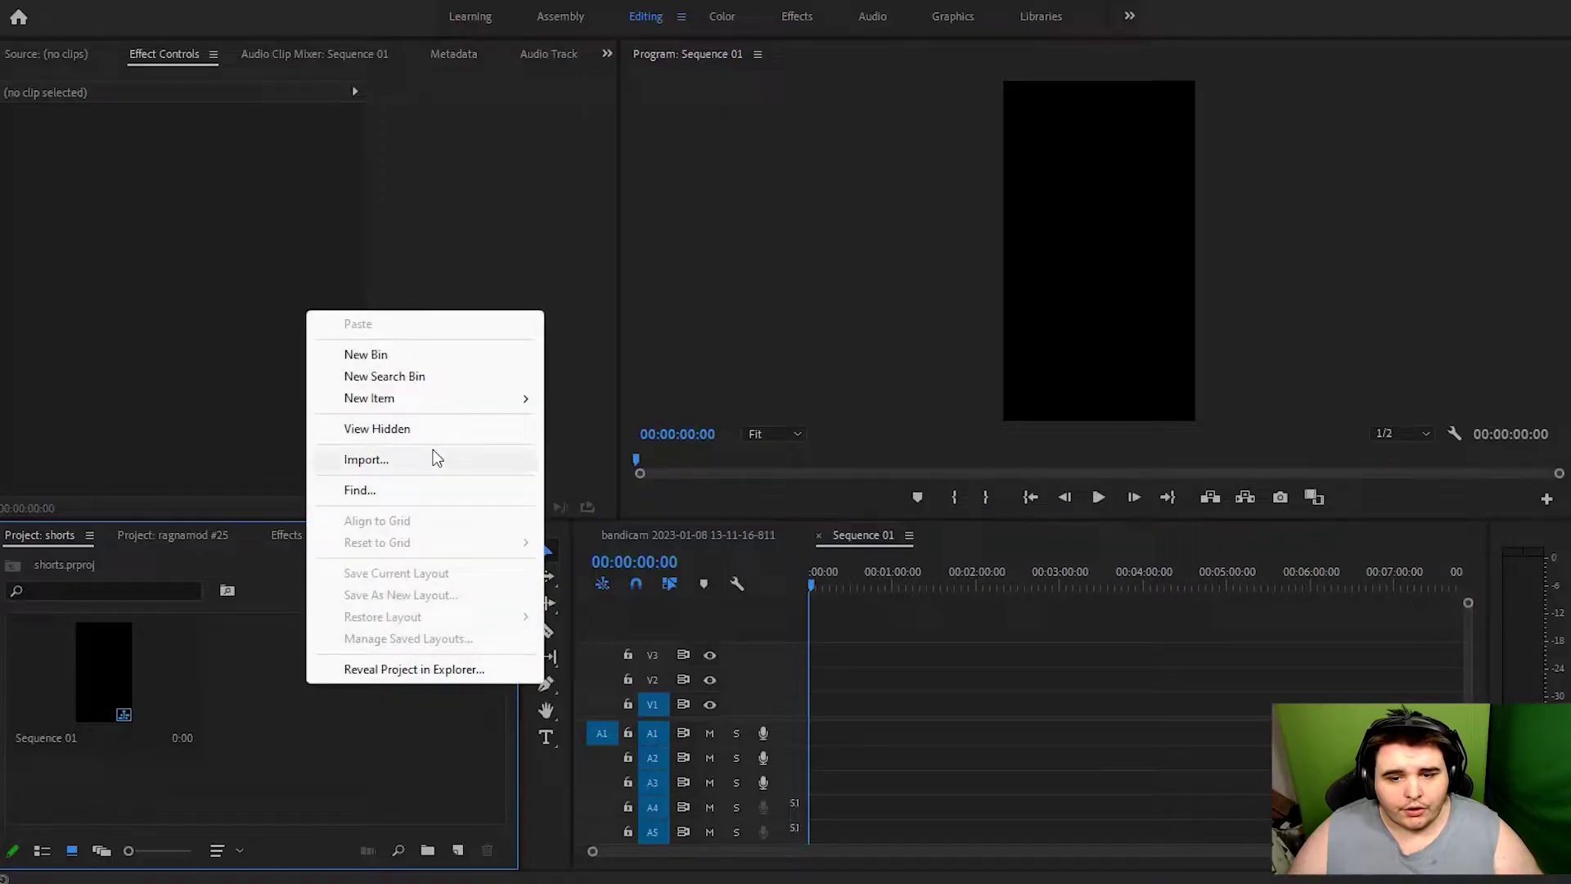
{"action": "mouse_move", "coordinate": [473, 401]}
{"action": "left_click", "coordinate": [646, 404]}
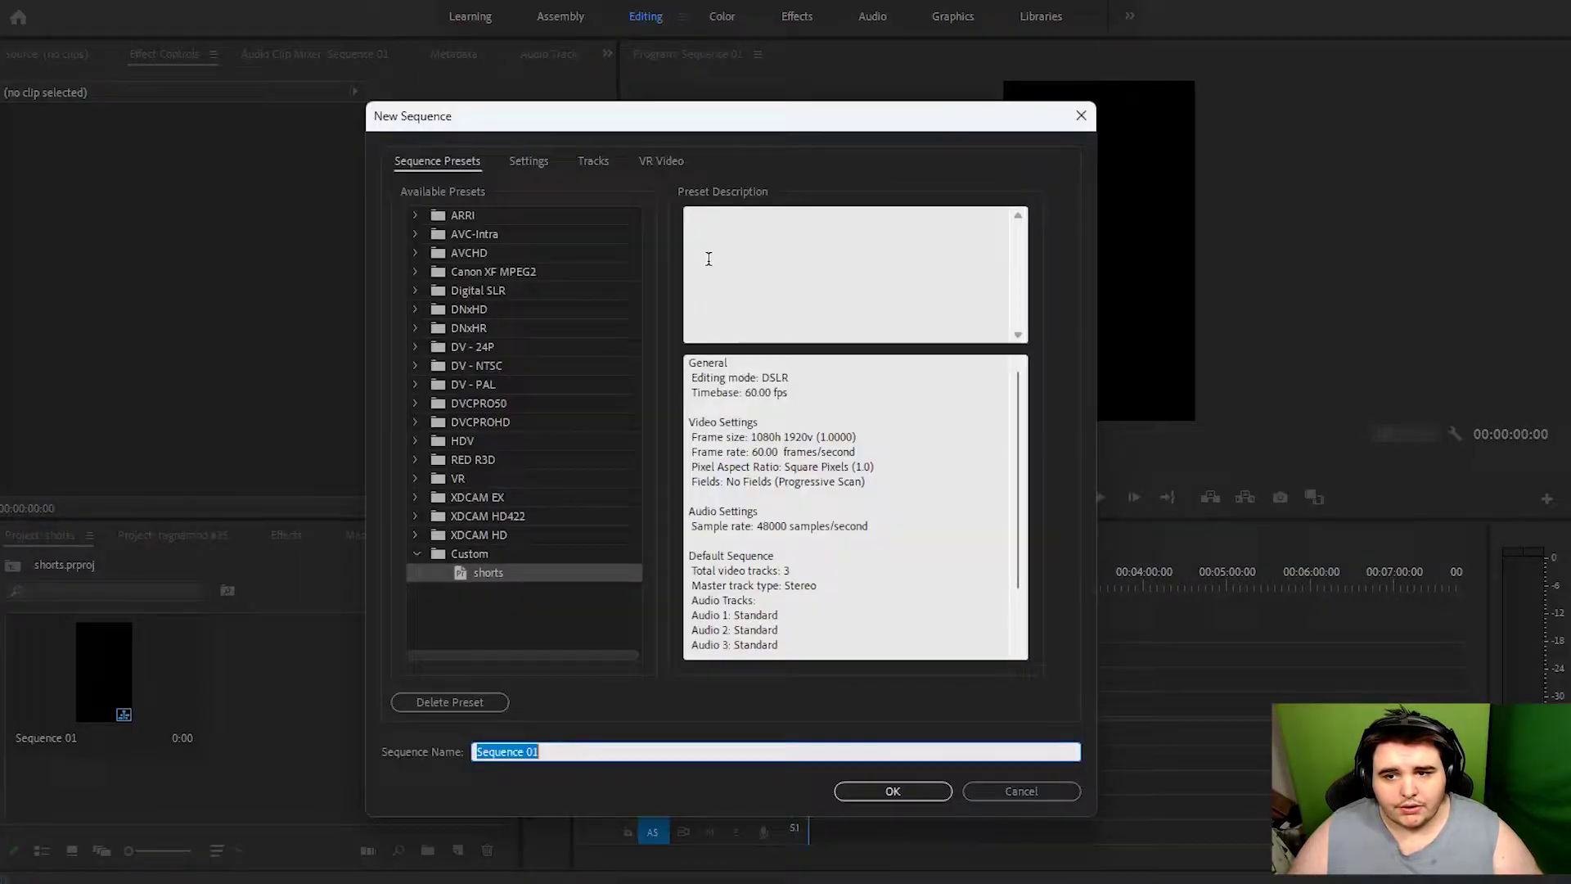
{"action": "left_click_drag", "start_coordinate": [752, 442], "coordinate": [781, 431]}
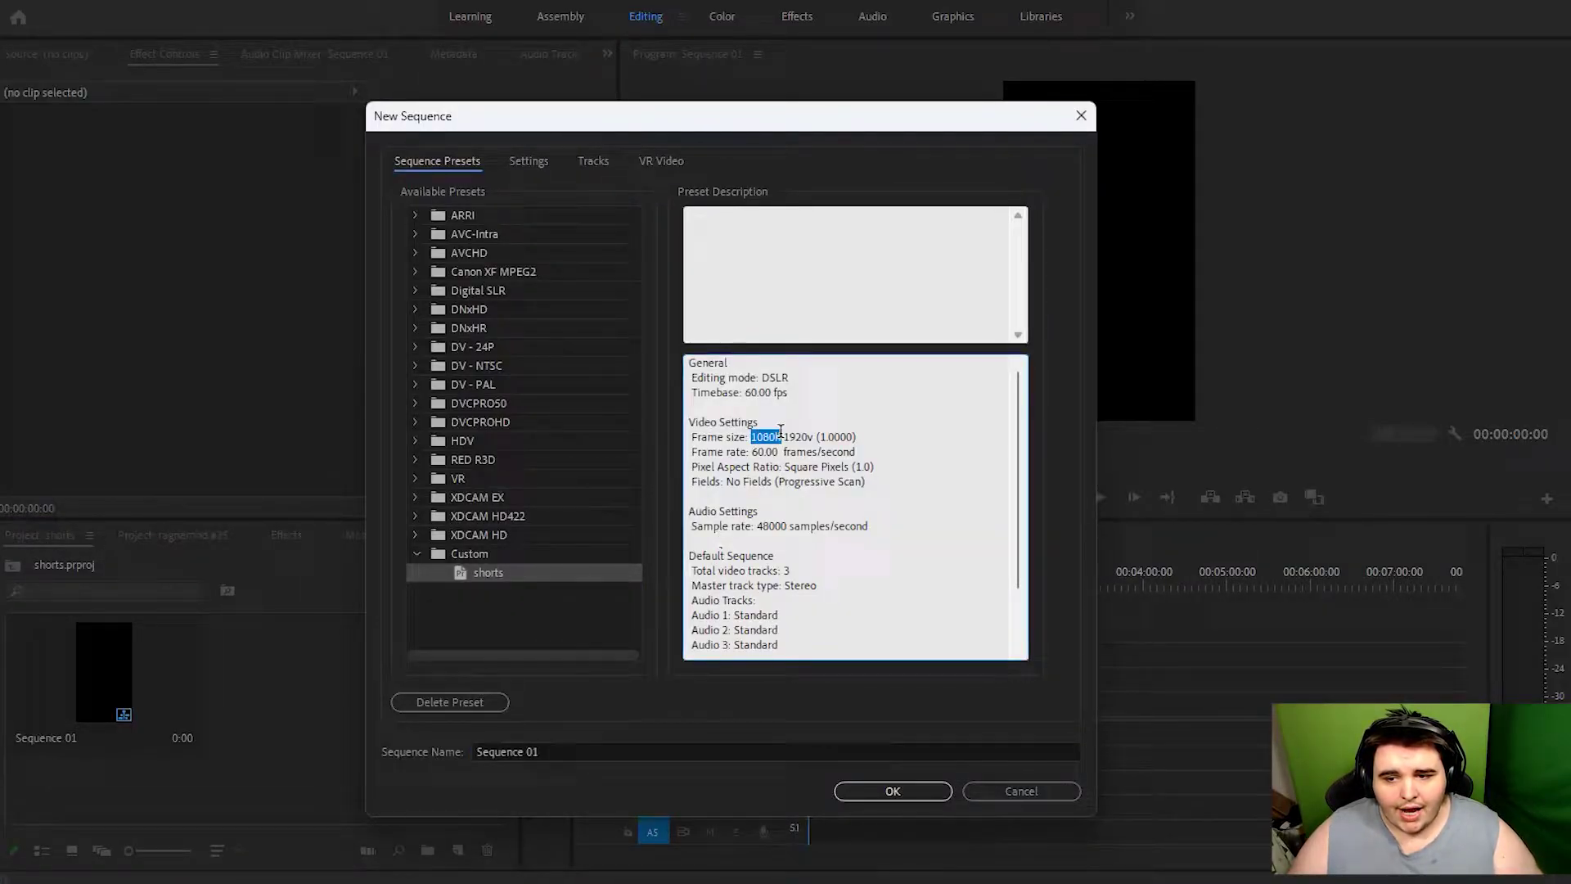
{"action": "left_click", "coordinate": [794, 437]}
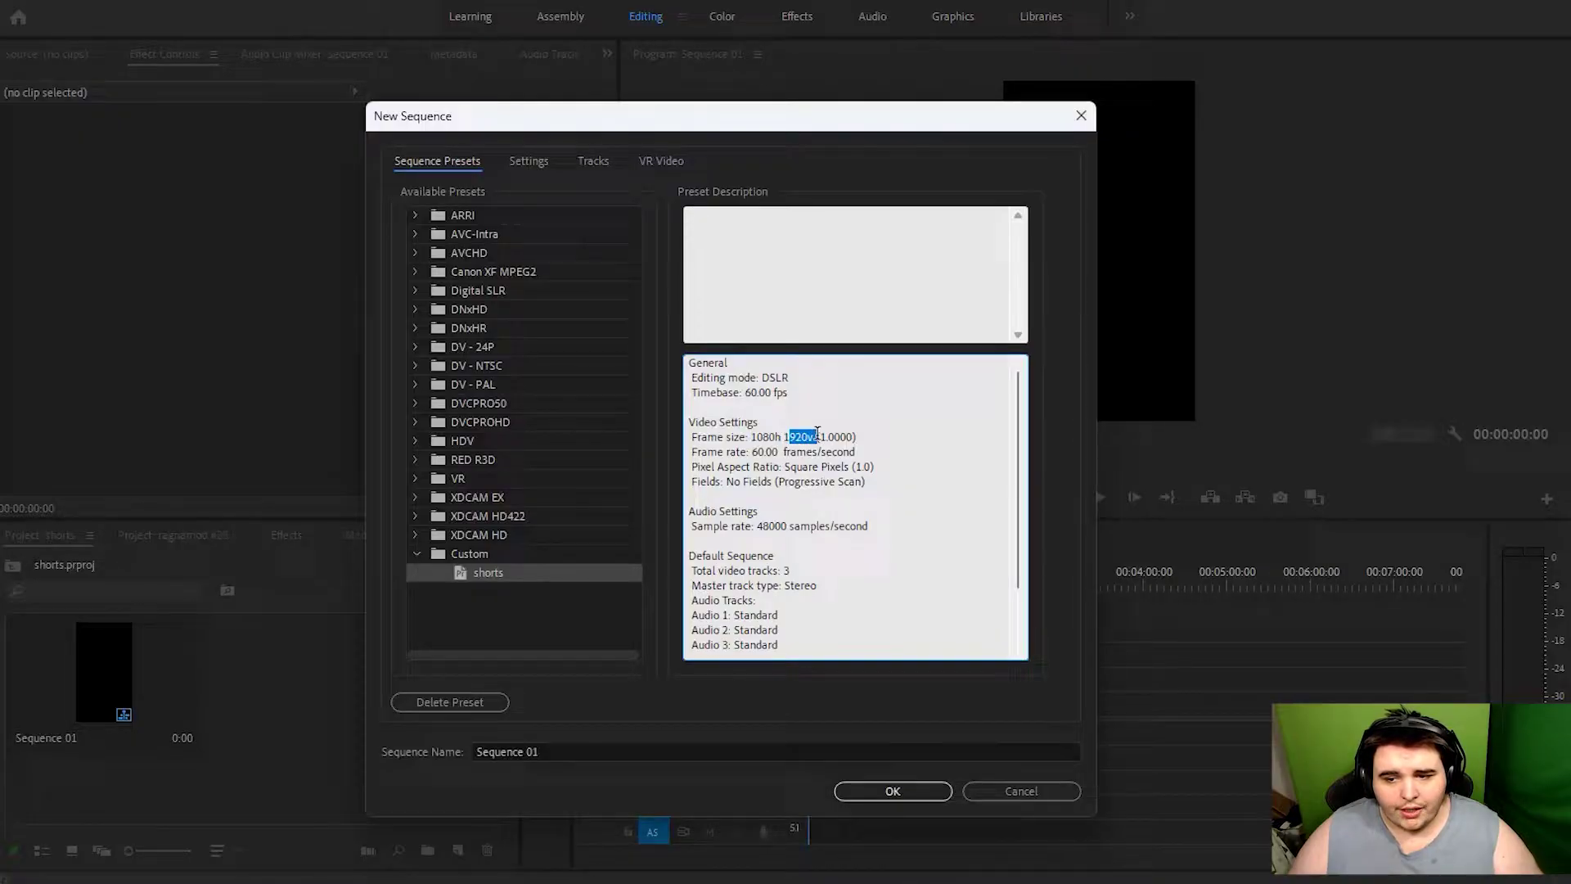
{"action": "mouse_move", "coordinate": [694, 442]}
{"action": "left_mouse_down"}
{"action": "mouse_move", "coordinate": [873, 428]}
{"action": "mouse_move", "coordinate": [895, 523]}
{"action": "mouse_move", "coordinate": [869, 488]}
{"action": "mouse_move", "coordinate": [705, 415]}
{"action": "left_mouse_up"}
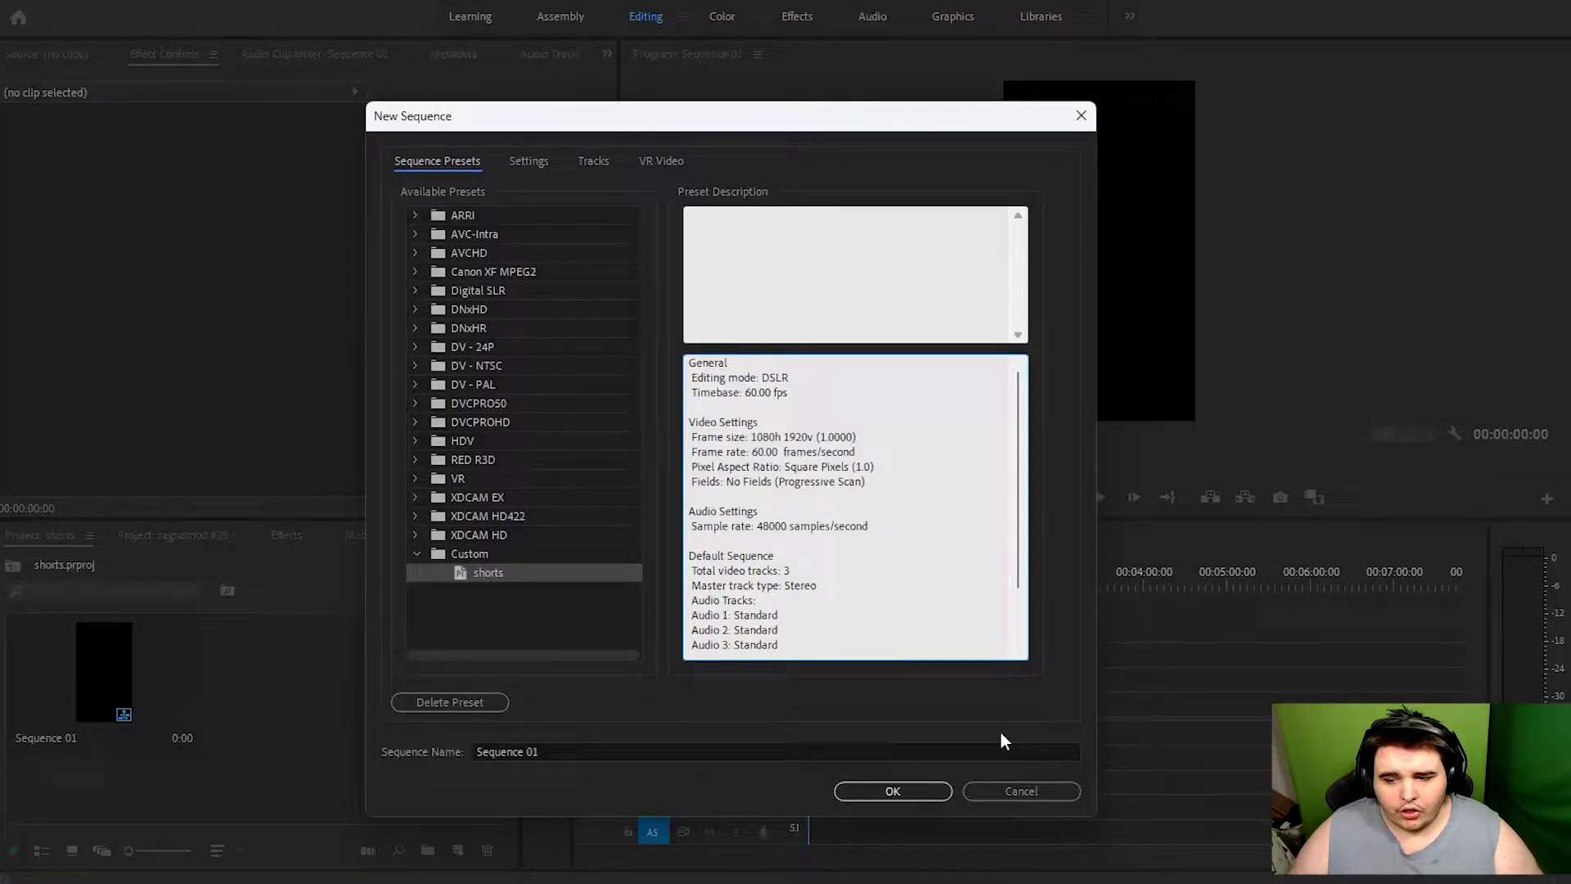
{"action": "left_click", "coordinate": [1023, 794]}
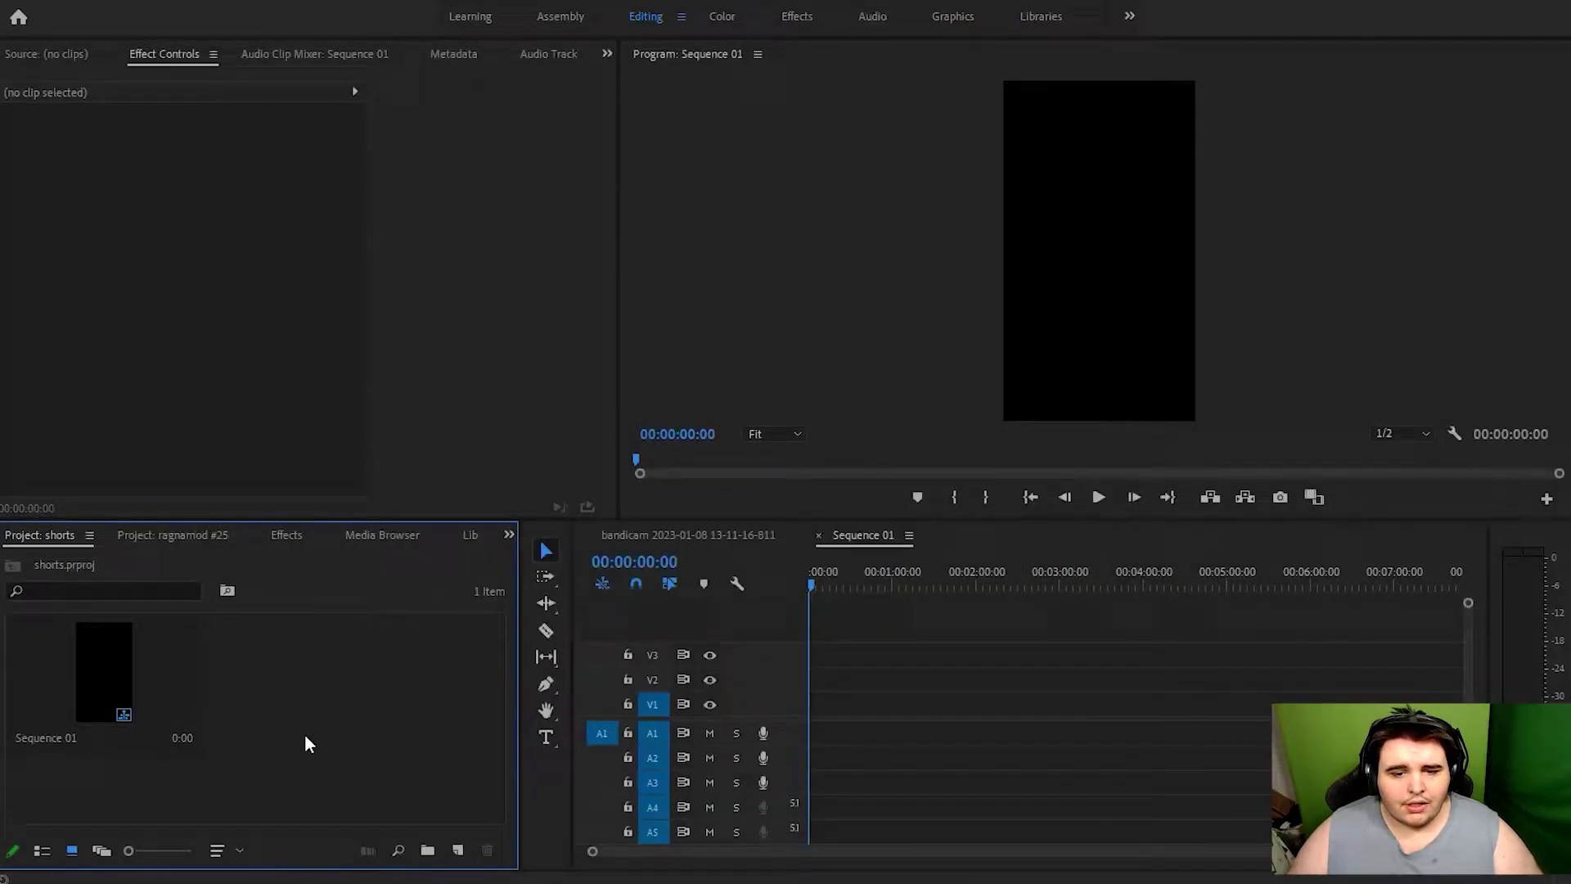
Step: Return to the ragnamod #25 project, open the bandicam sequence and park the playhead at 00;04;31;15
{"action": "left_click", "coordinate": [193, 536]}
{"action": "left_click_drag", "start_coordinate": [599, 855], "coordinate": [616, 703]}
{"action": "left_click", "coordinate": [667, 542]}
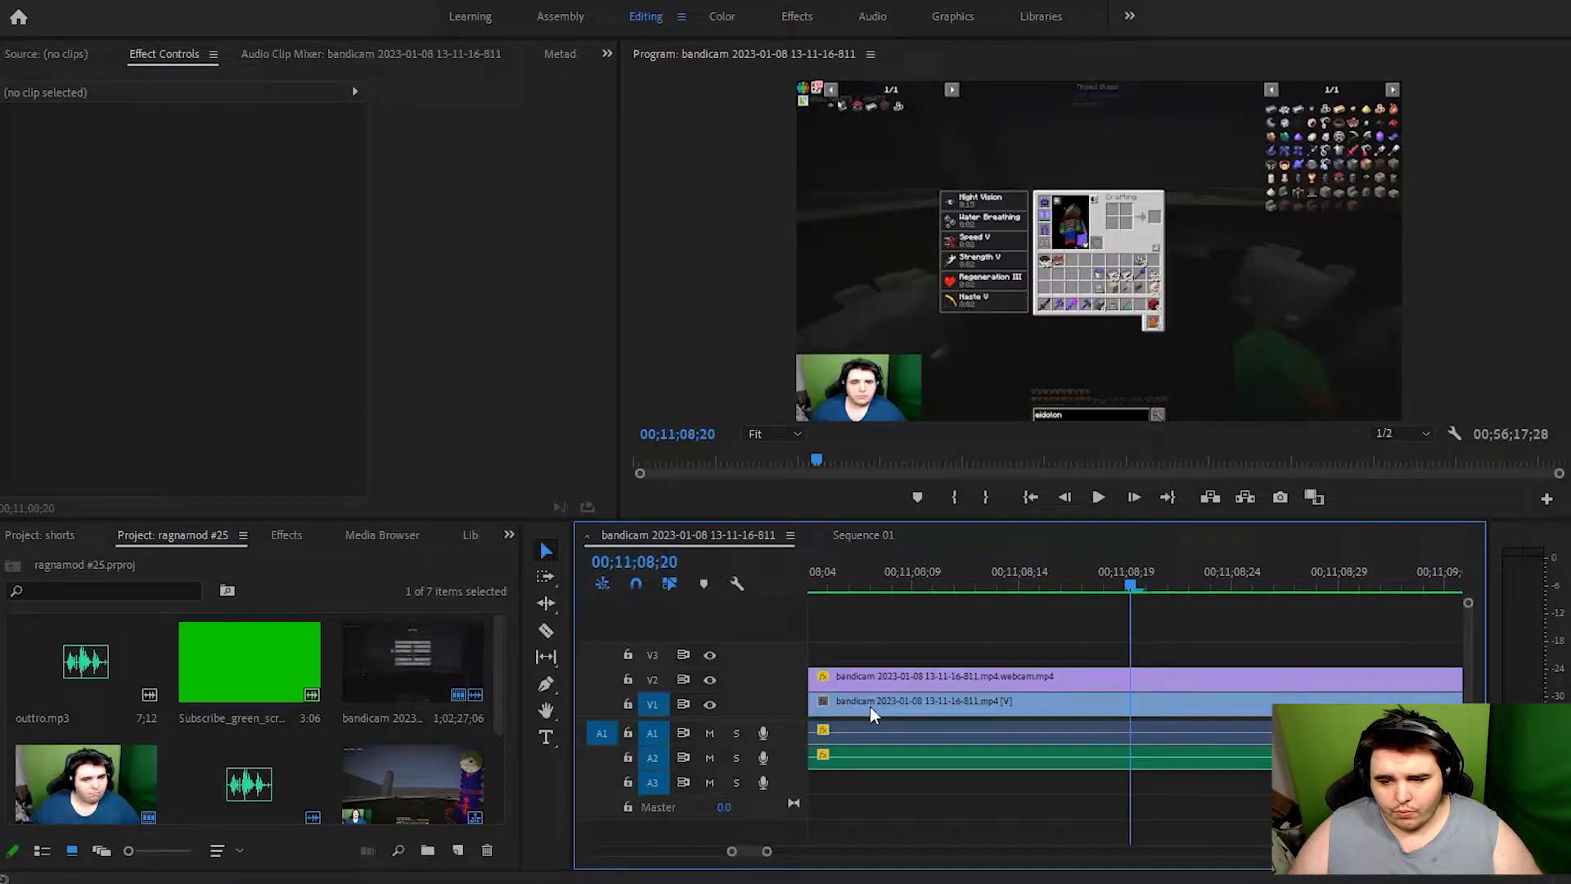
{"action": "left_click_drag", "start_coordinate": [1030, 858], "coordinate": [1110, 855]}
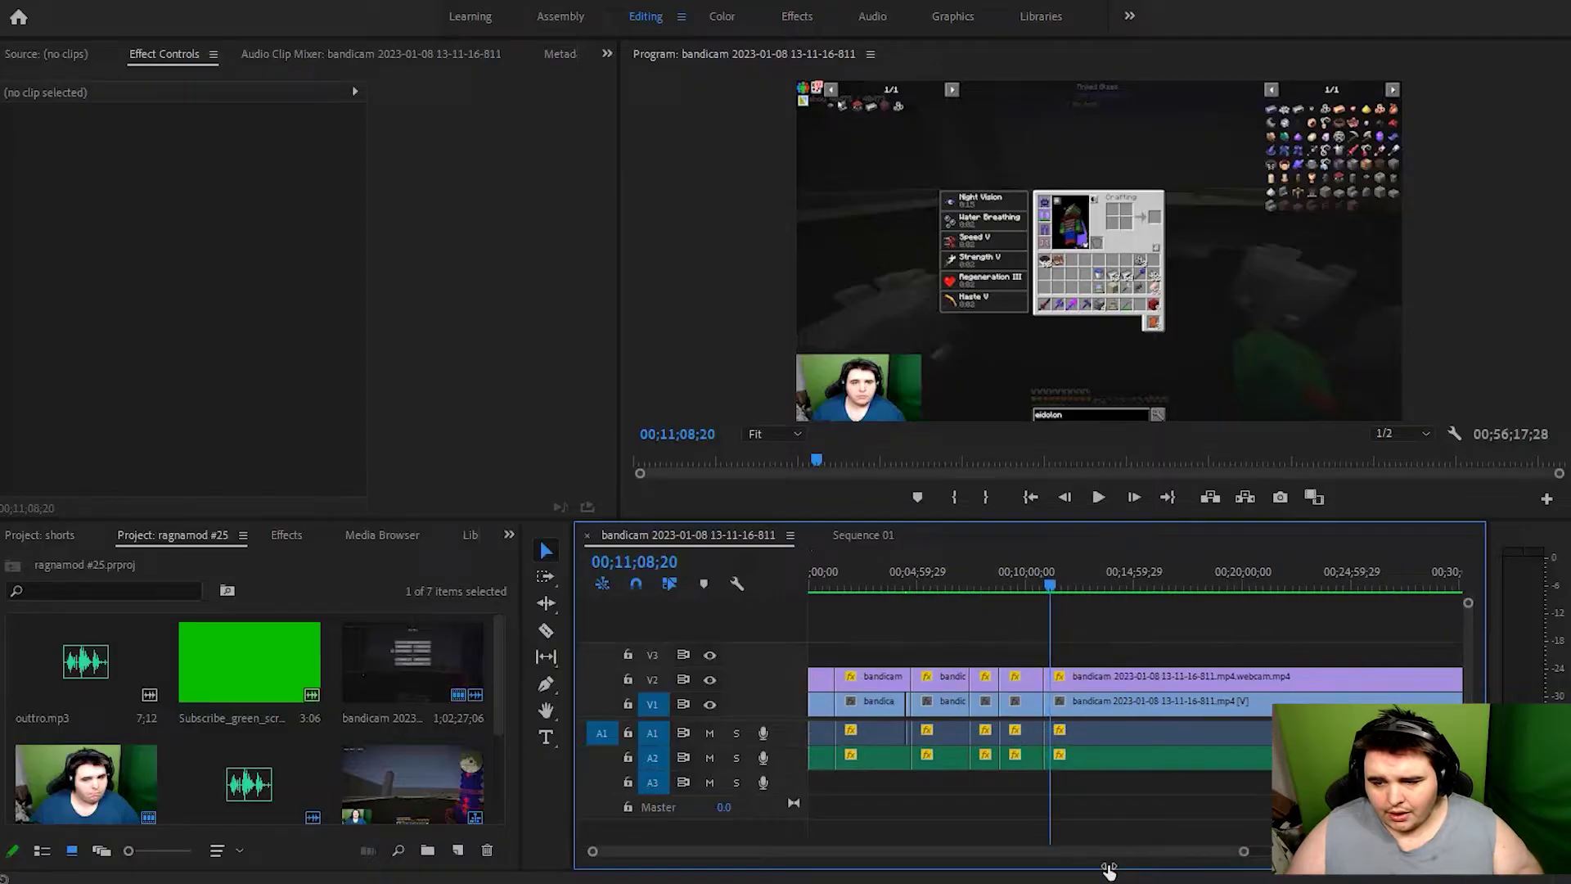
{"action": "left_click", "coordinate": [828, 583]}
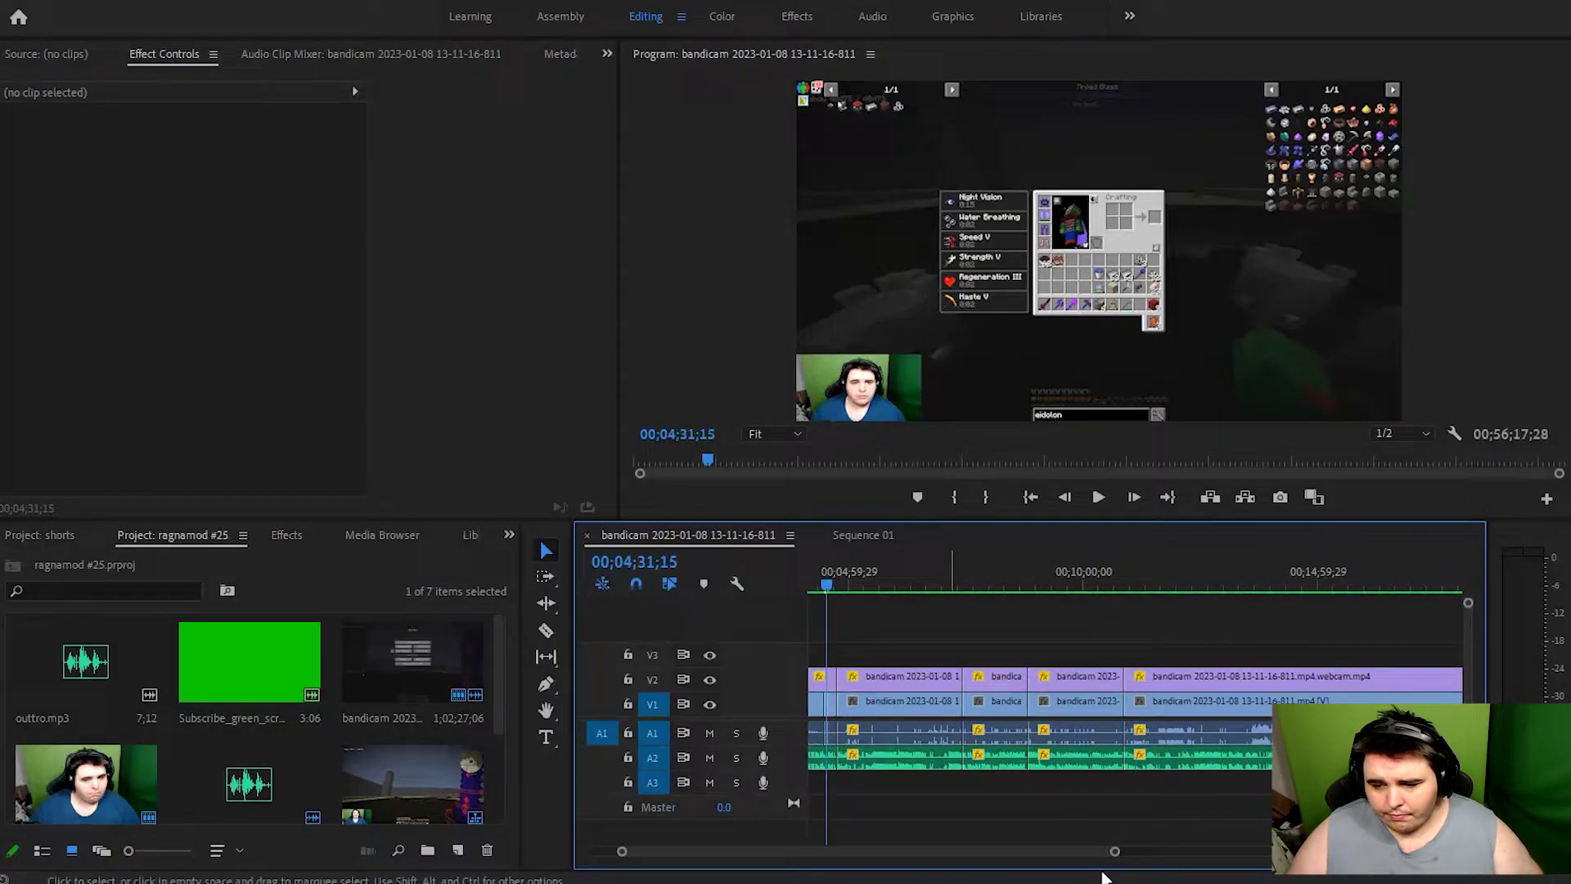
{"action": "left_click_drag", "start_coordinate": [1114, 851], "coordinate": [939, 866]}
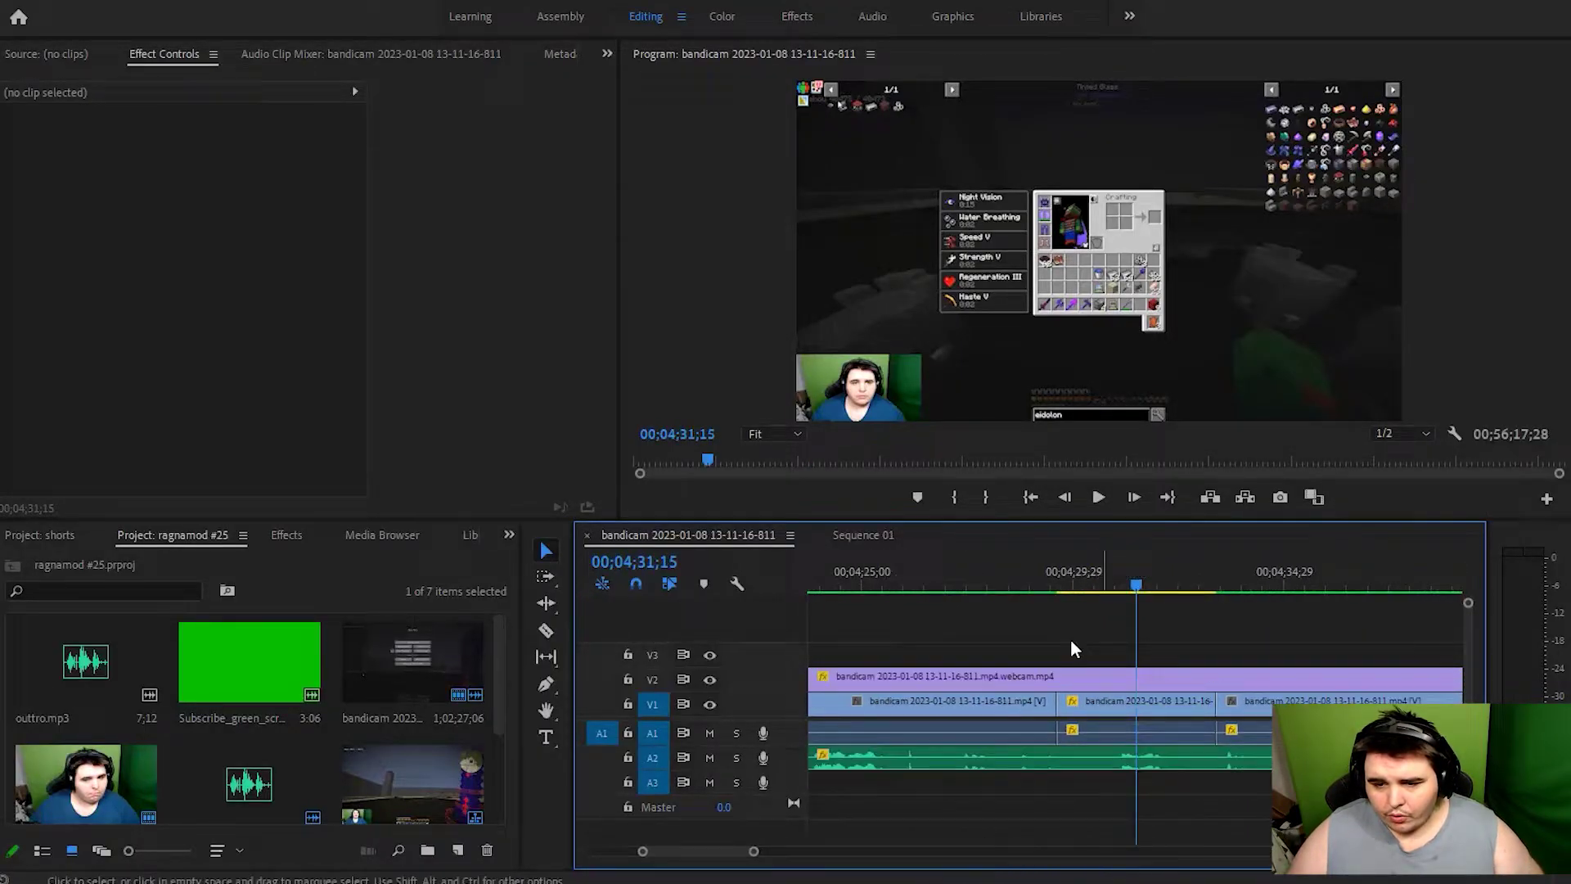
Step: Razor-cut the webcam and audio clips at the section's start and end, then select the pieces
{"action": "left_click", "coordinate": [559, 634]}
{"action": "left_click", "coordinate": [1056, 676]}
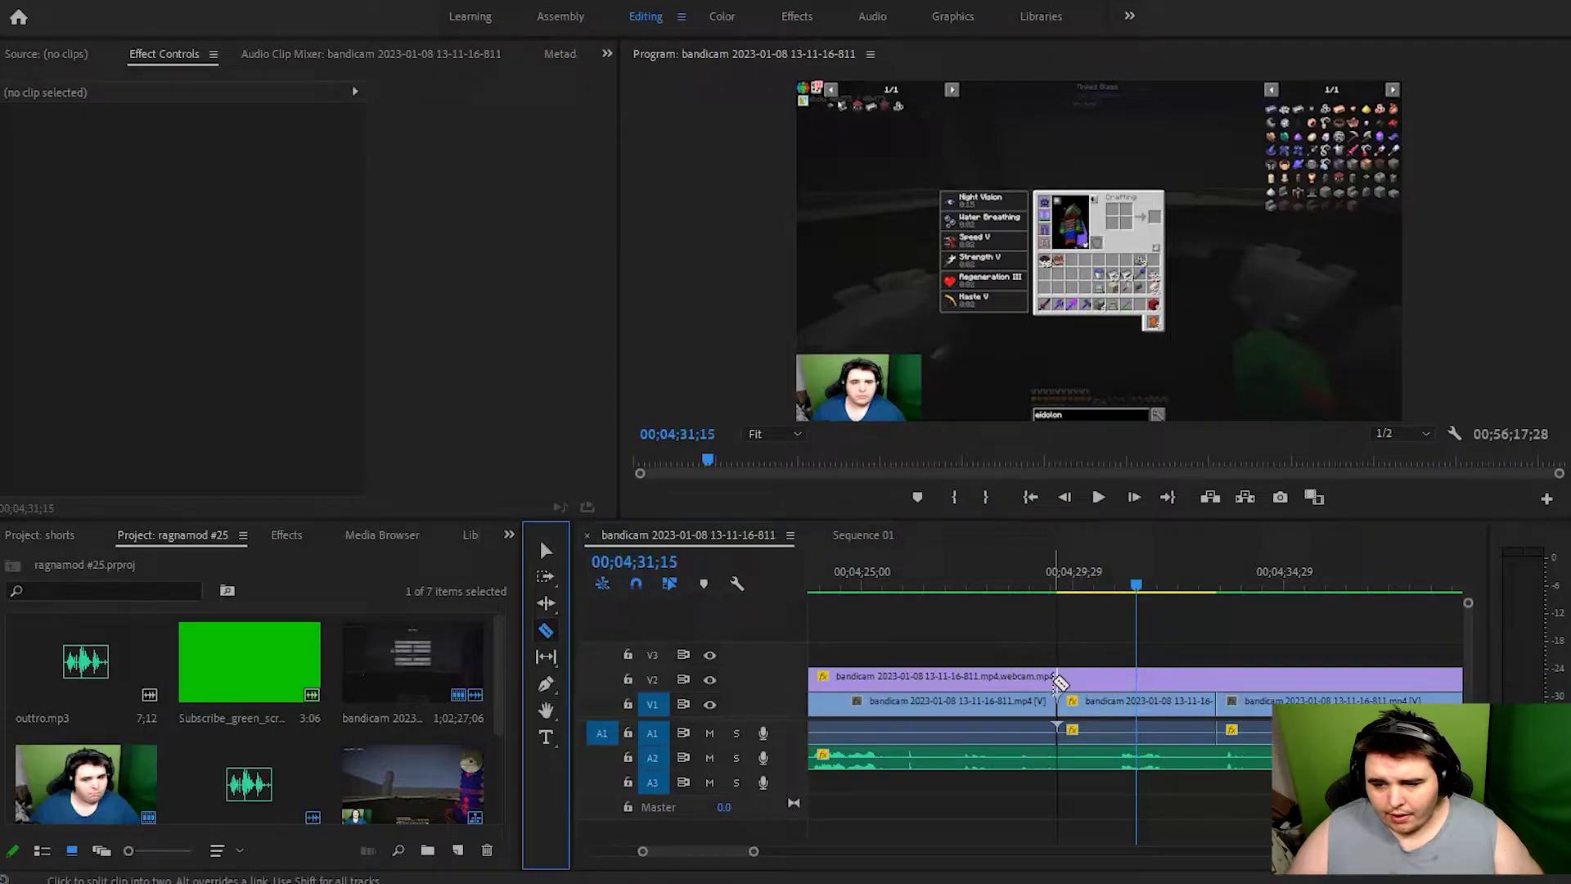
{"action": "left_click", "coordinate": [1217, 676]}
{"action": "left_click", "coordinate": [1219, 757]}
{"action": "left_click", "coordinate": [1057, 757]}
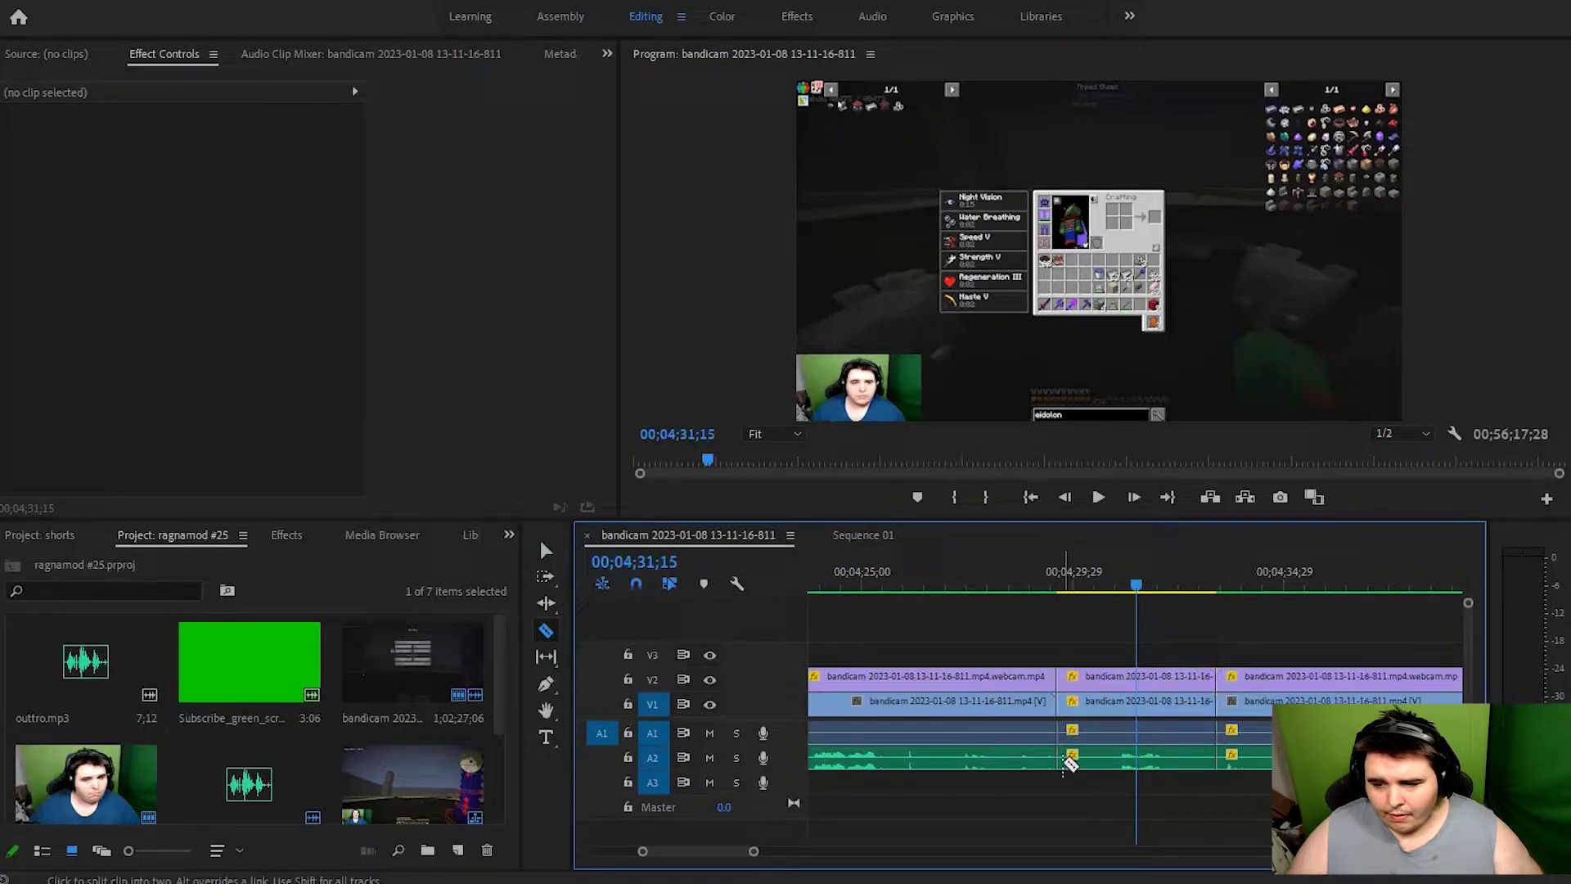
{"action": "left_click", "coordinate": [546, 550]}
{"action": "left_click_drag", "start_coordinate": [1033, 632], "coordinate": [1067, 789]}
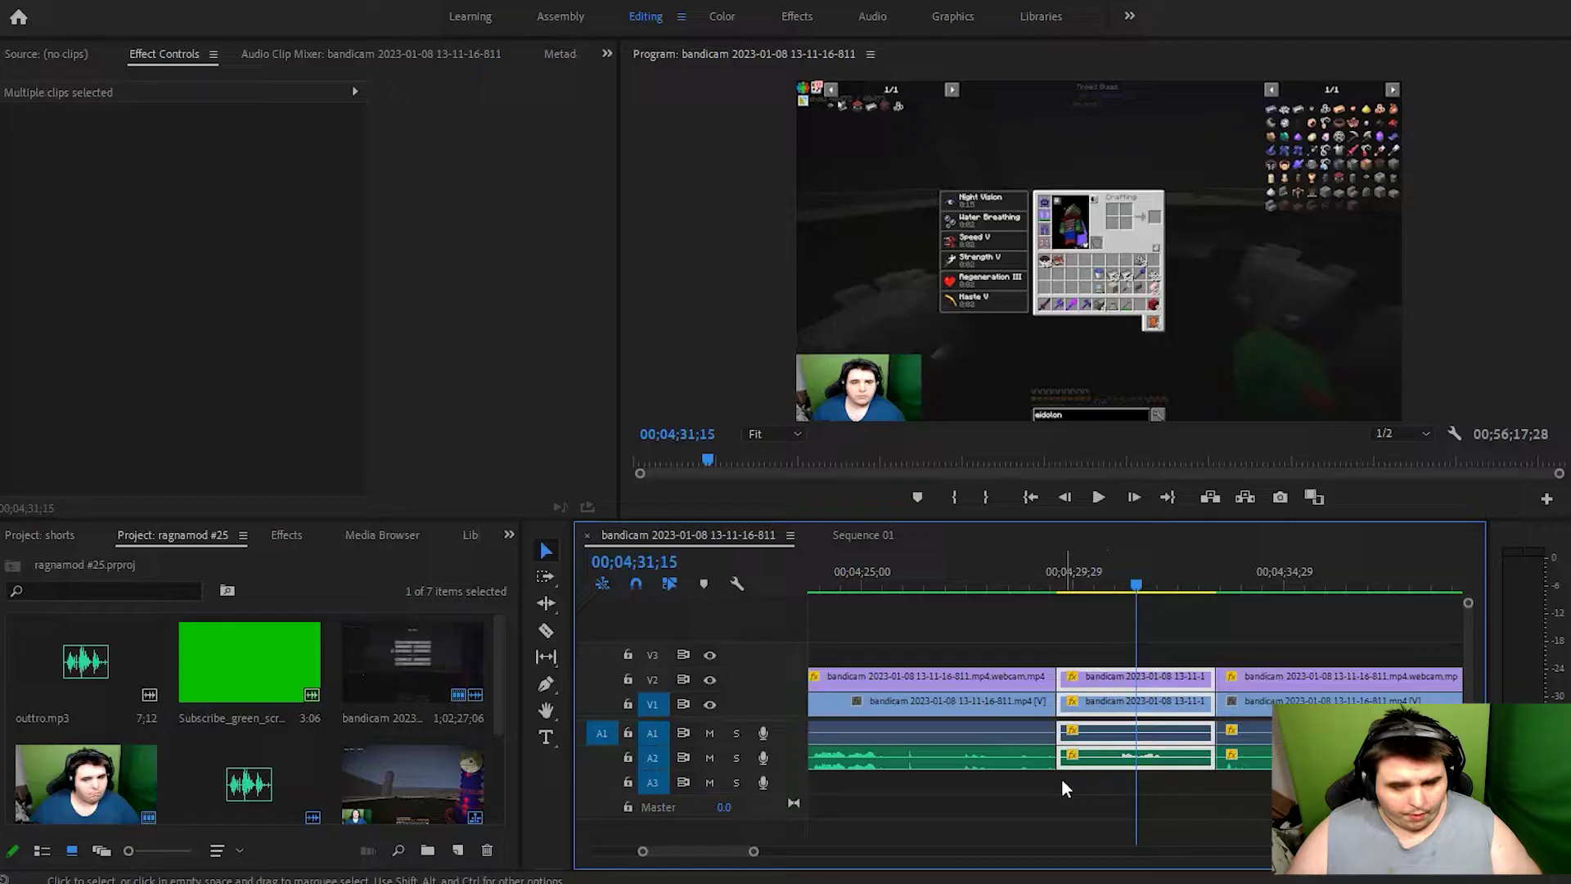
Step: In Sequence 01, set the playhead to 00:00:02:03 and move the webcam picture to the top
{"action": "left_click", "coordinate": [860, 535]}
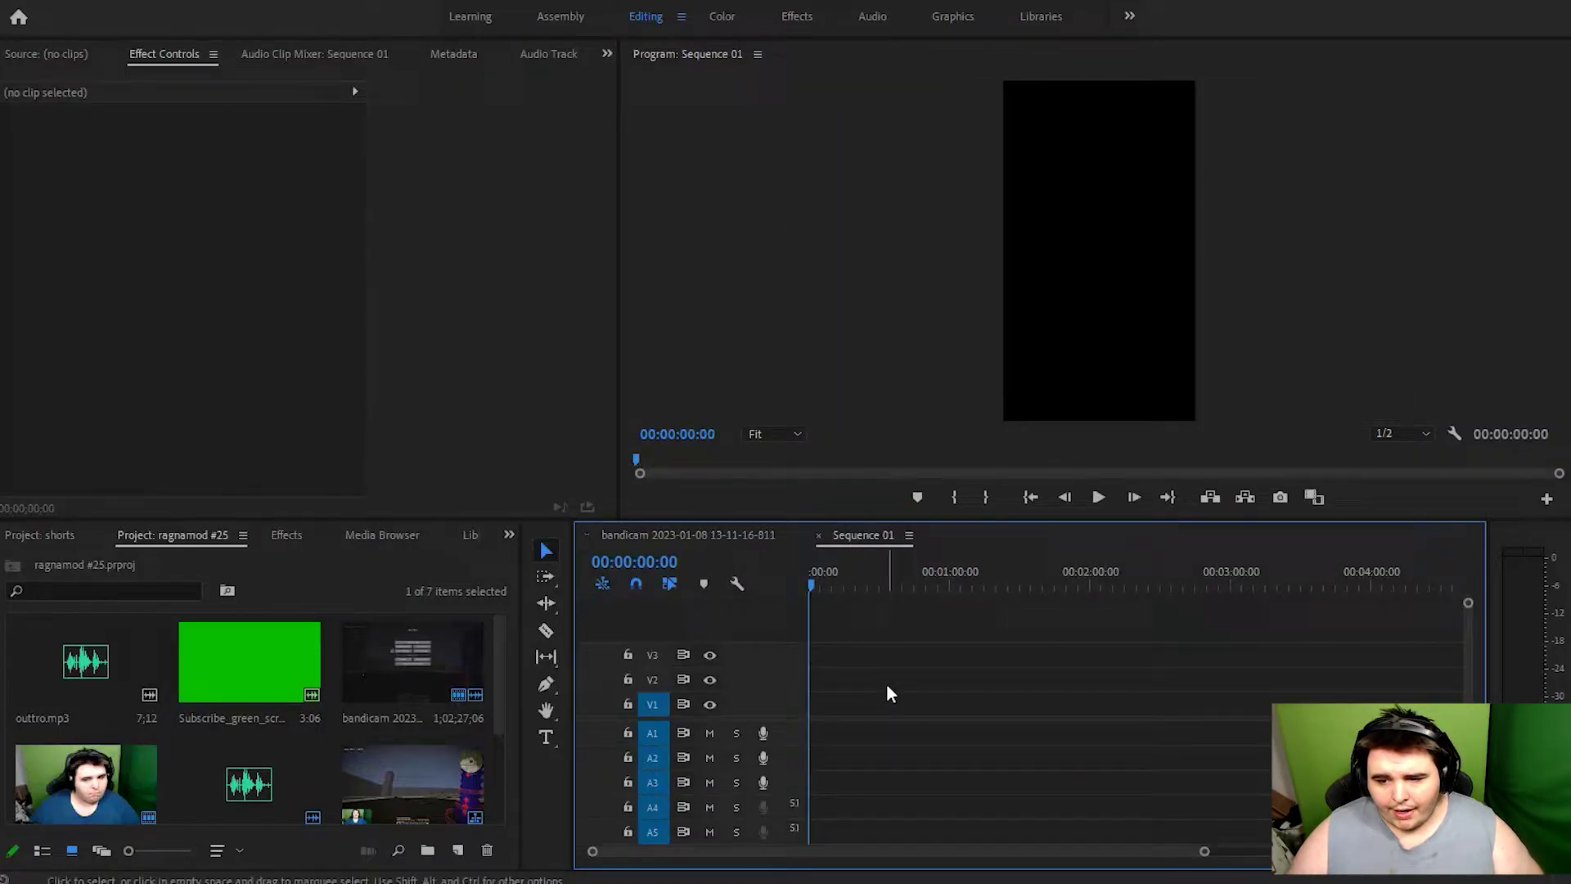
{"action": "left_click_drag", "start_coordinate": [1198, 852], "coordinate": [764, 851]}
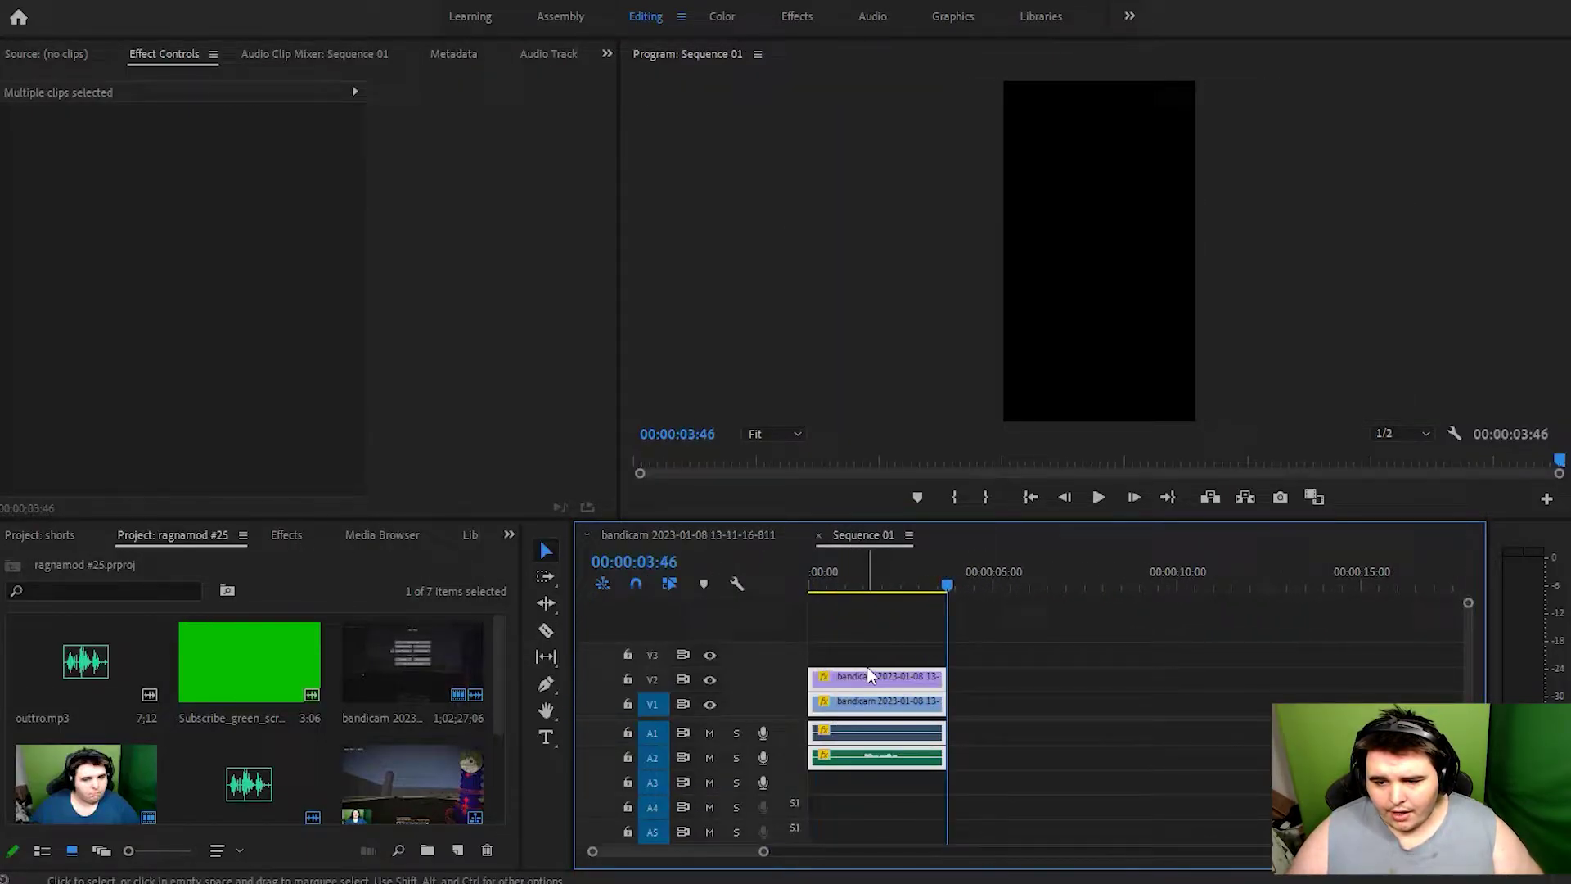
{"action": "left_click", "coordinate": [867, 659]}
{"action": "left_click", "coordinate": [926, 585]}
{"action": "left_click_drag", "start_coordinate": [926, 585], "coordinate": [883, 585]}
{"action": "left_click", "coordinate": [884, 676]}
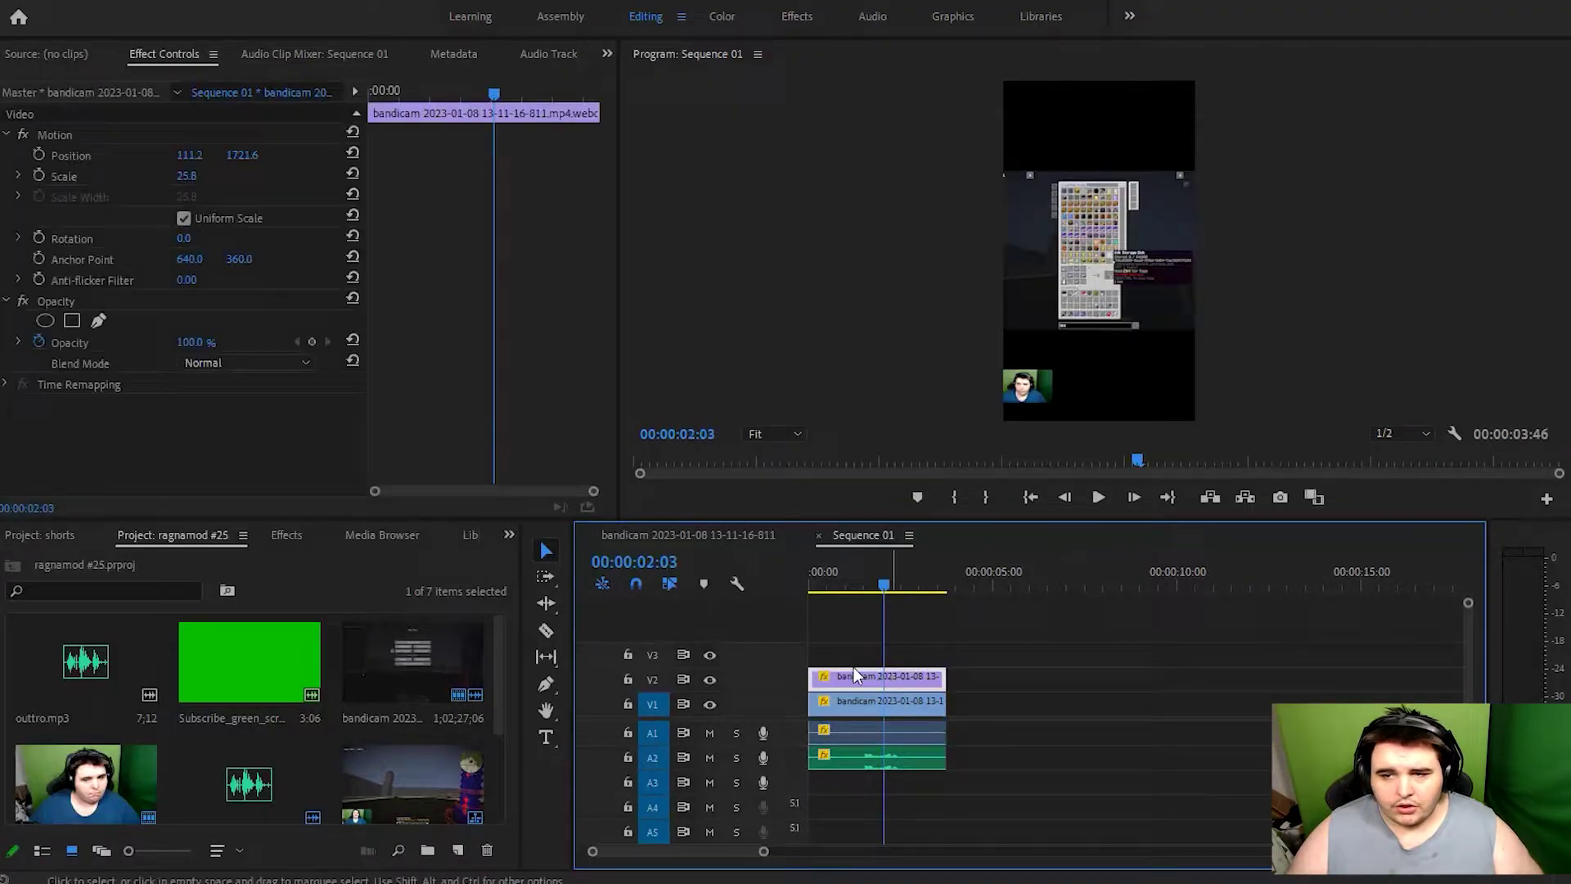
{"action": "left_click", "coordinate": [36, 135]}
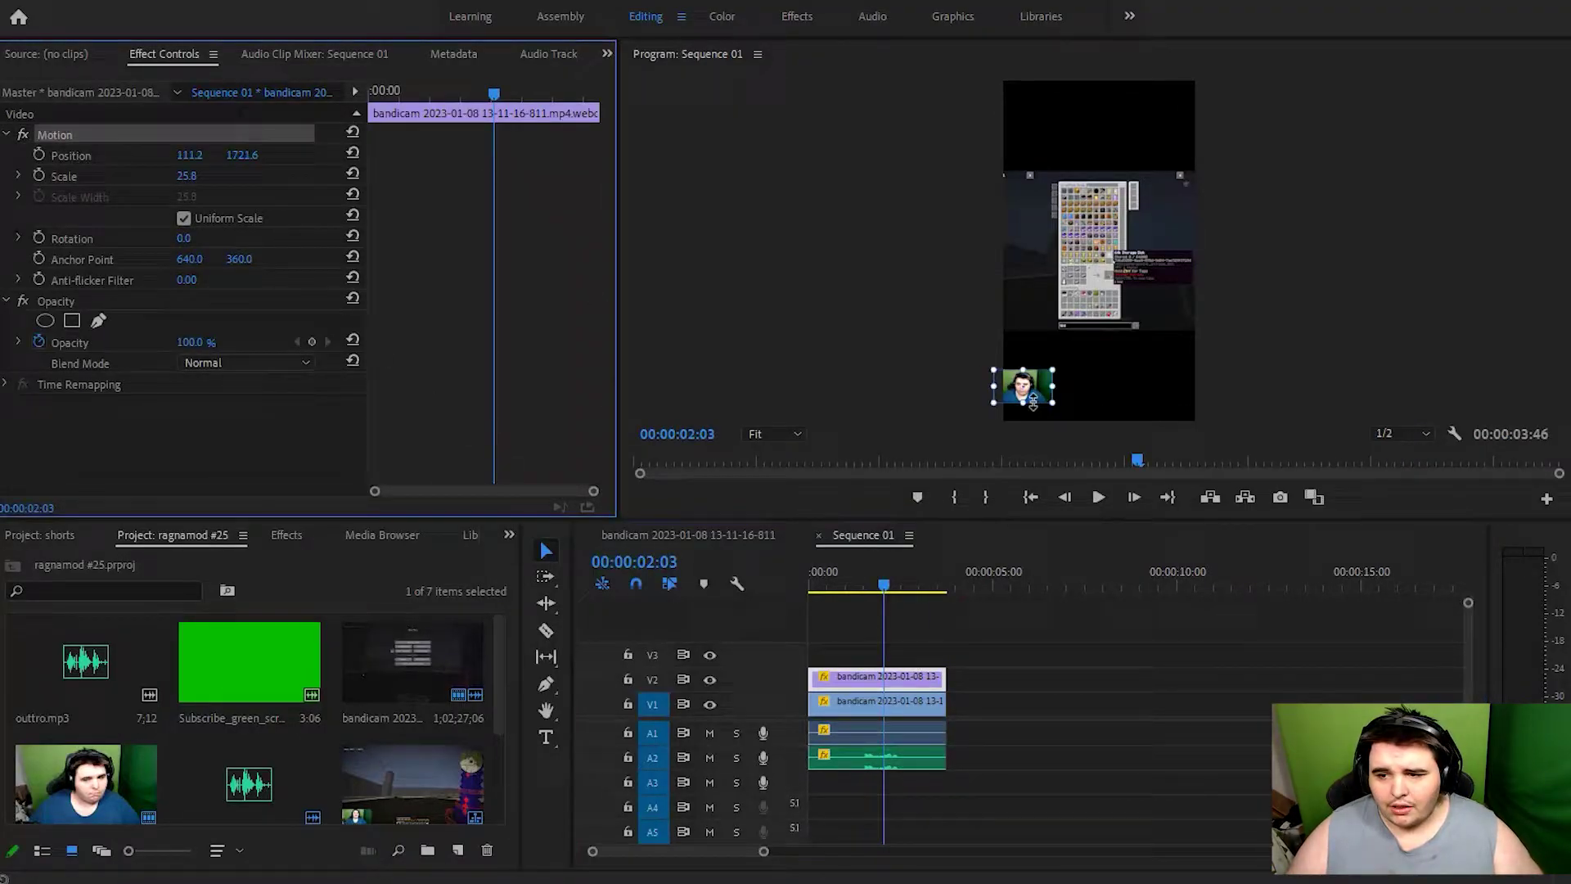
{"action": "left_click_drag", "start_coordinate": [1027, 391], "coordinate": [1180, 171]}
Step: Scale the gameplay footage to 81.4 and position it below the webcam
{"action": "left_click_drag", "start_coordinate": [1101, 282], "coordinate": [1087, 386]}
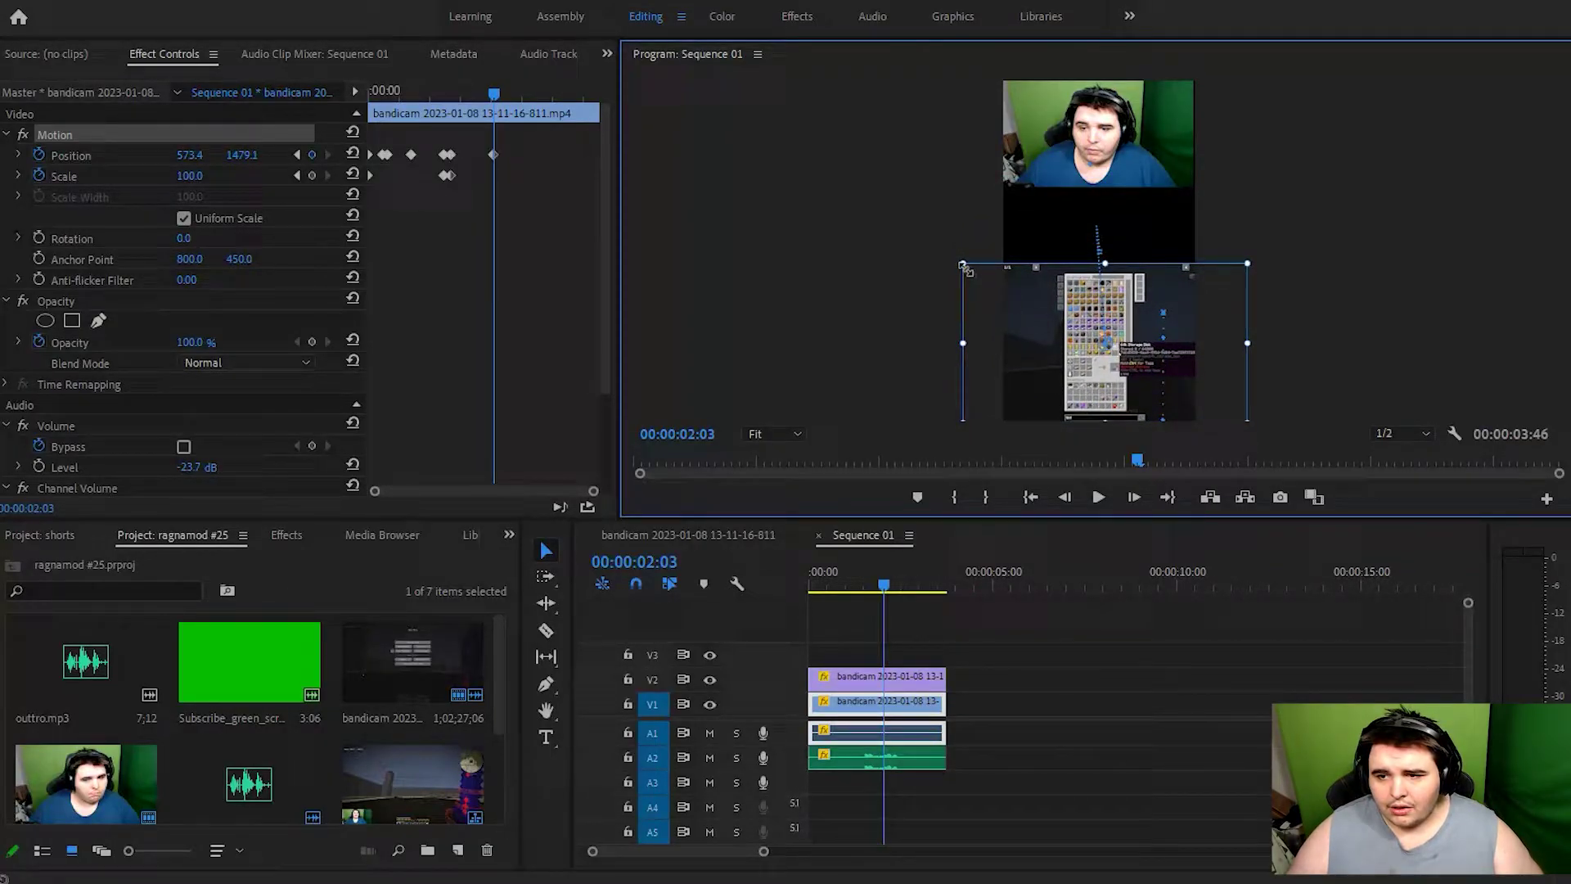
{"action": "left_click_drag", "start_coordinate": [964, 266], "coordinate": [924, 235]}
{"action": "left_click_drag", "start_coordinate": [1092, 305], "coordinate": [1107, 266]}
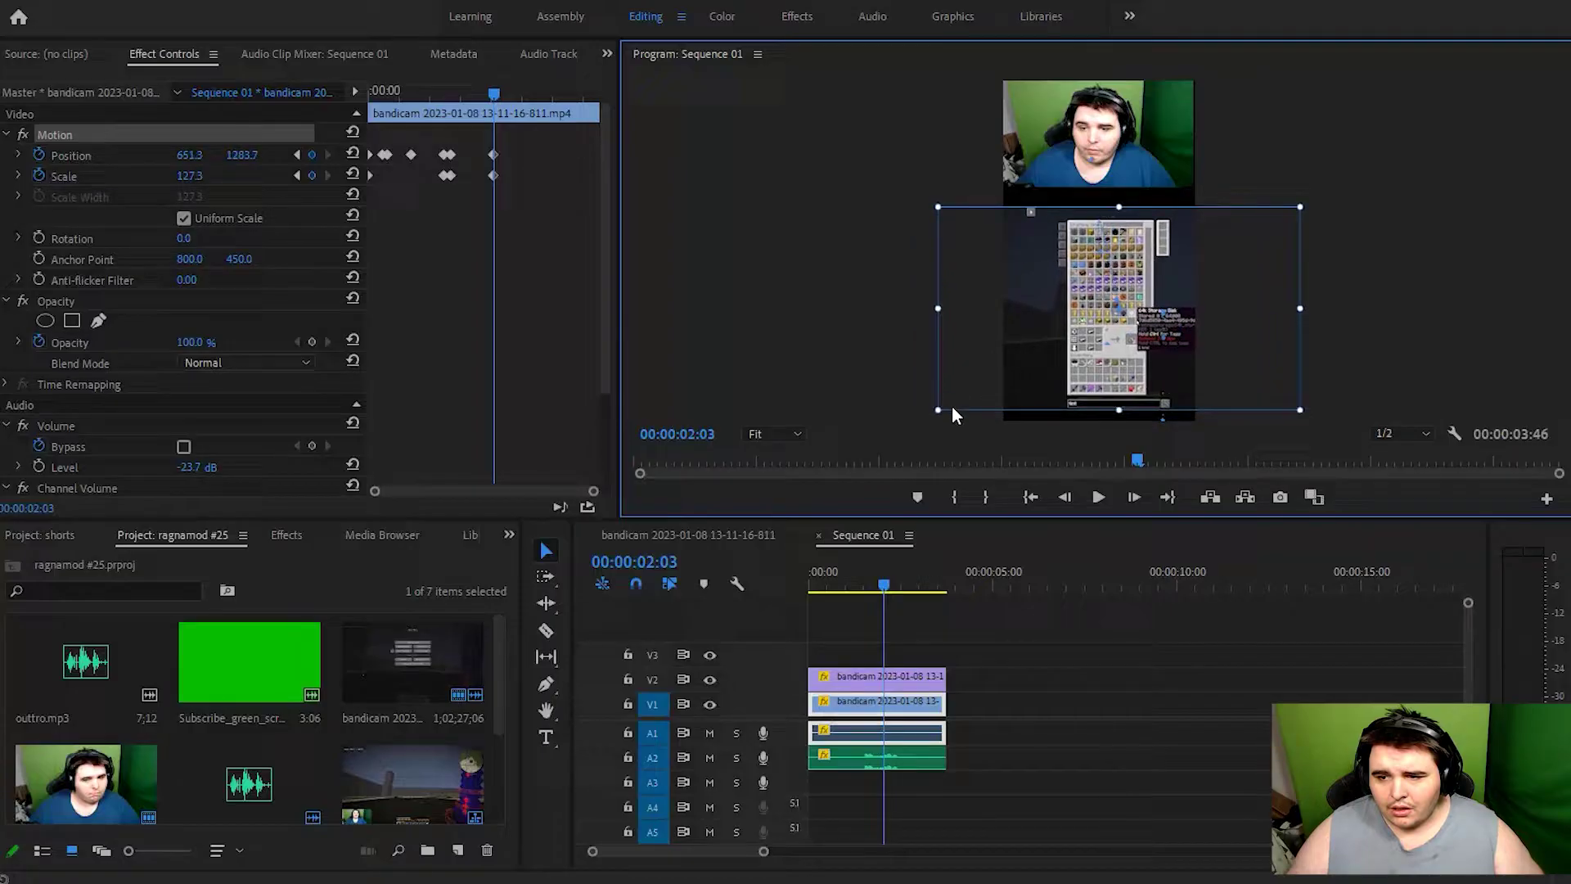
{"action": "left_click_drag", "start_coordinate": [940, 406], "coordinate": [996, 378]}
{"action": "left_click_drag", "start_coordinate": [1108, 369], "coordinate": [1115, 415]}
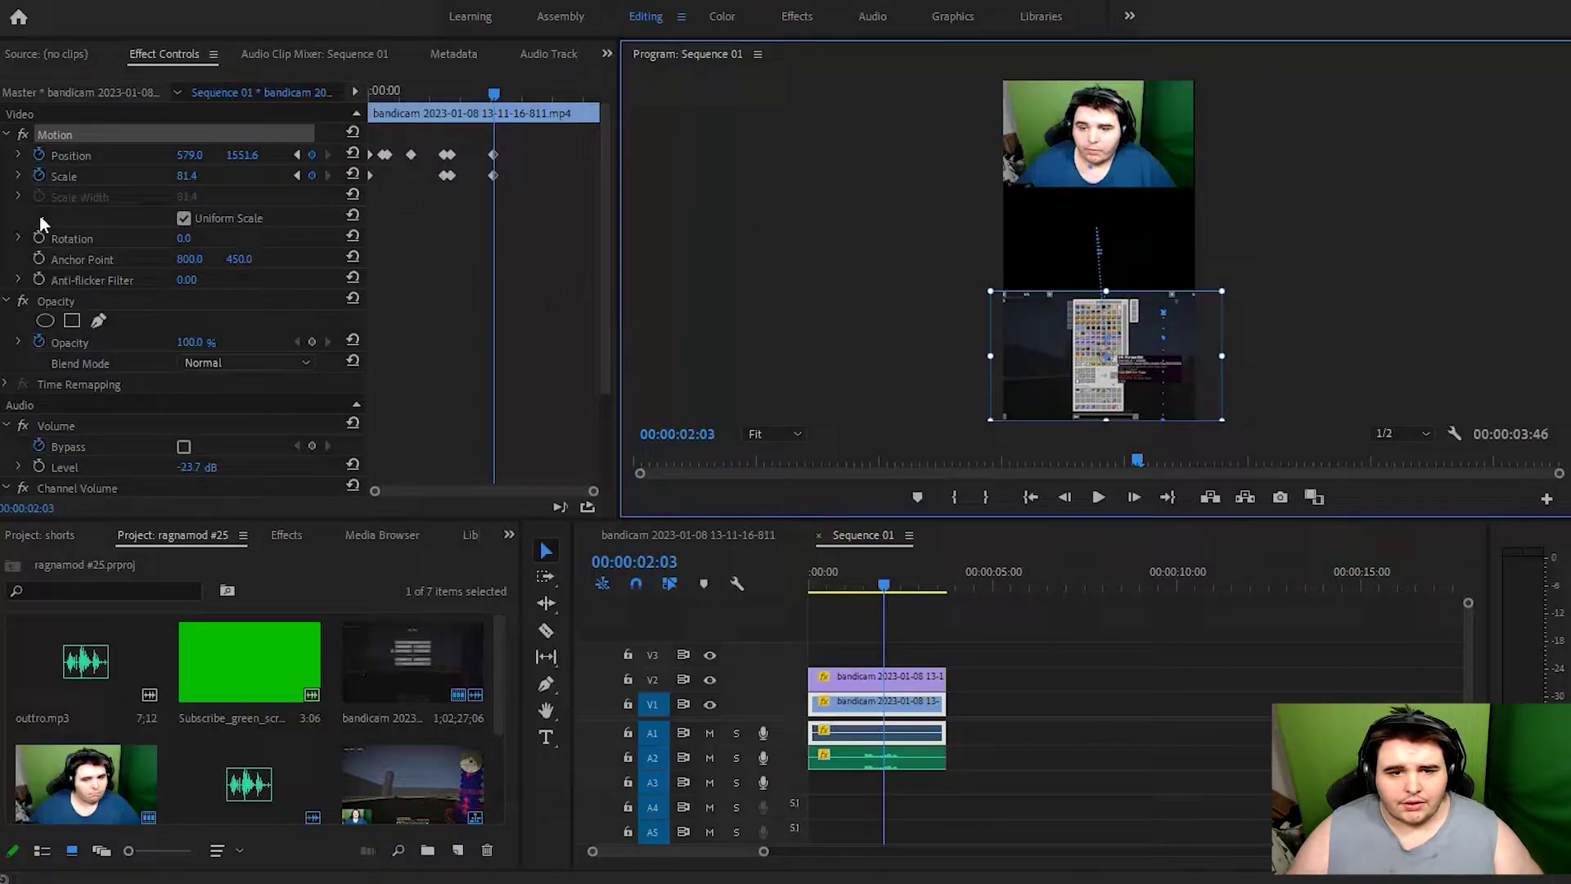
Step: Unlink the gameplay scale, stretch its height to 140.3 and move it up under the webcam
{"action": "left_click", "coordinate": [18, 197]}
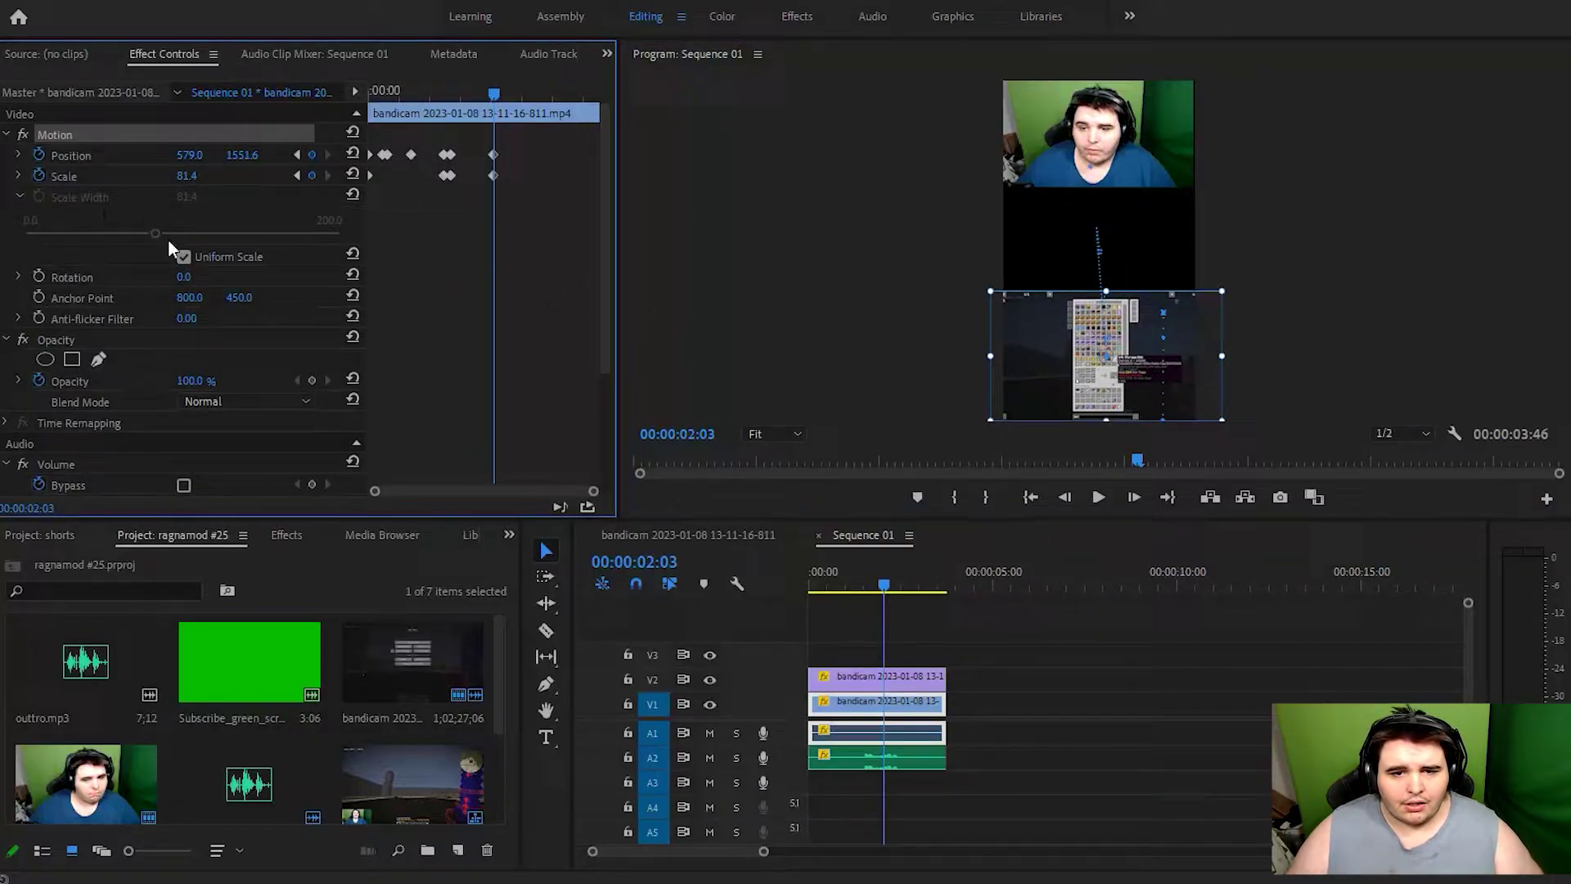
{"action": "left_click", "coordinate": [184, 256]}
{"action": "left_click", "coordinate": [22, 176]}
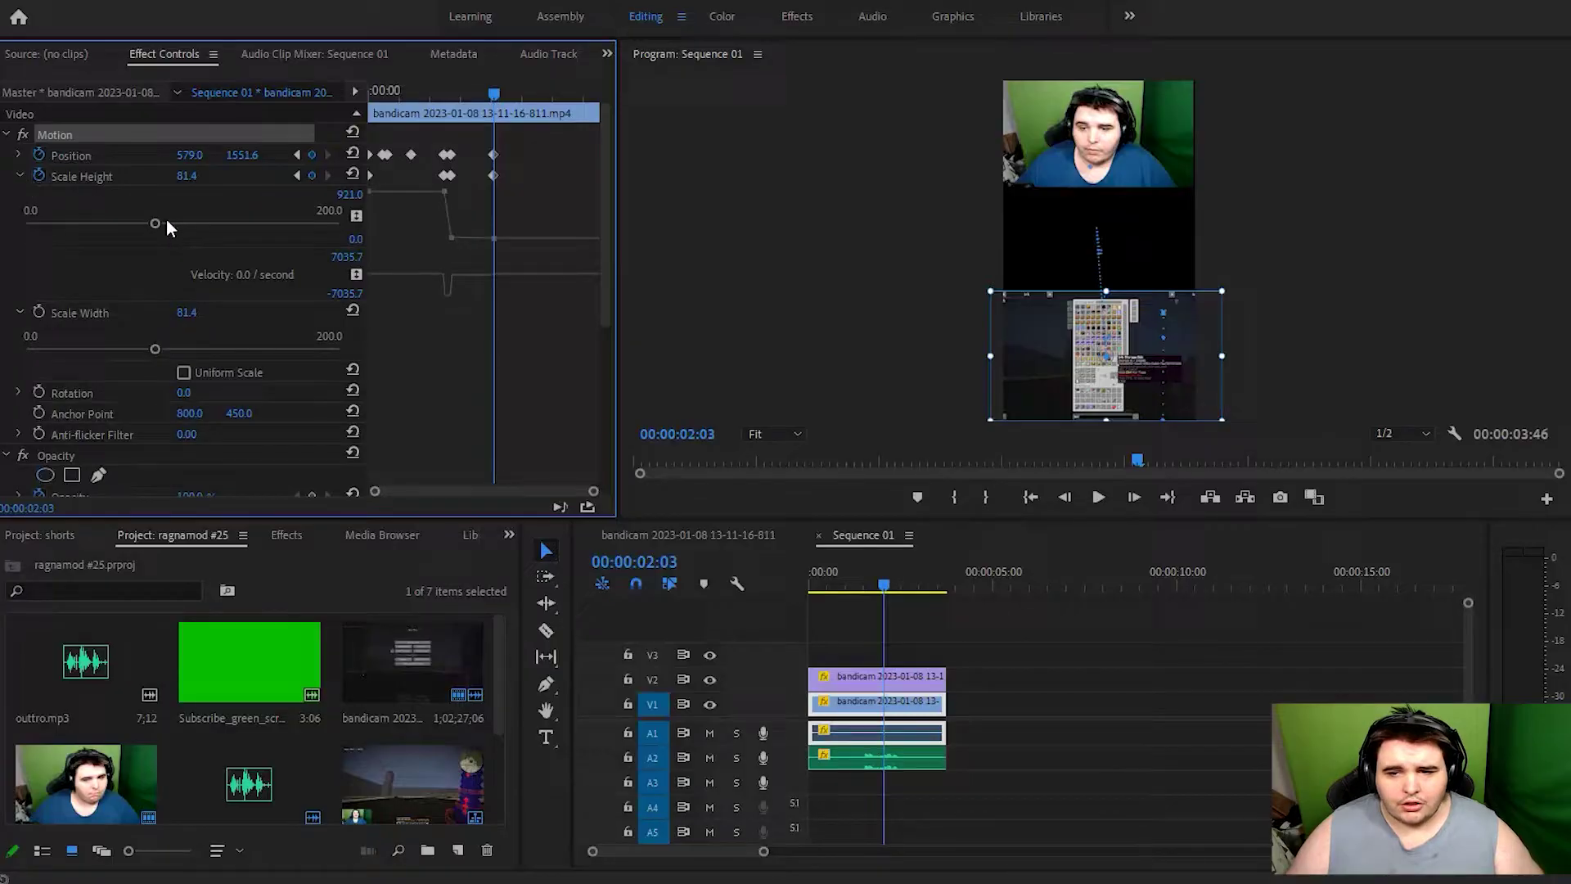
{"action": "left_click_drag", "start_coordinate": [166, 219], "coordinate": [245, 222]}
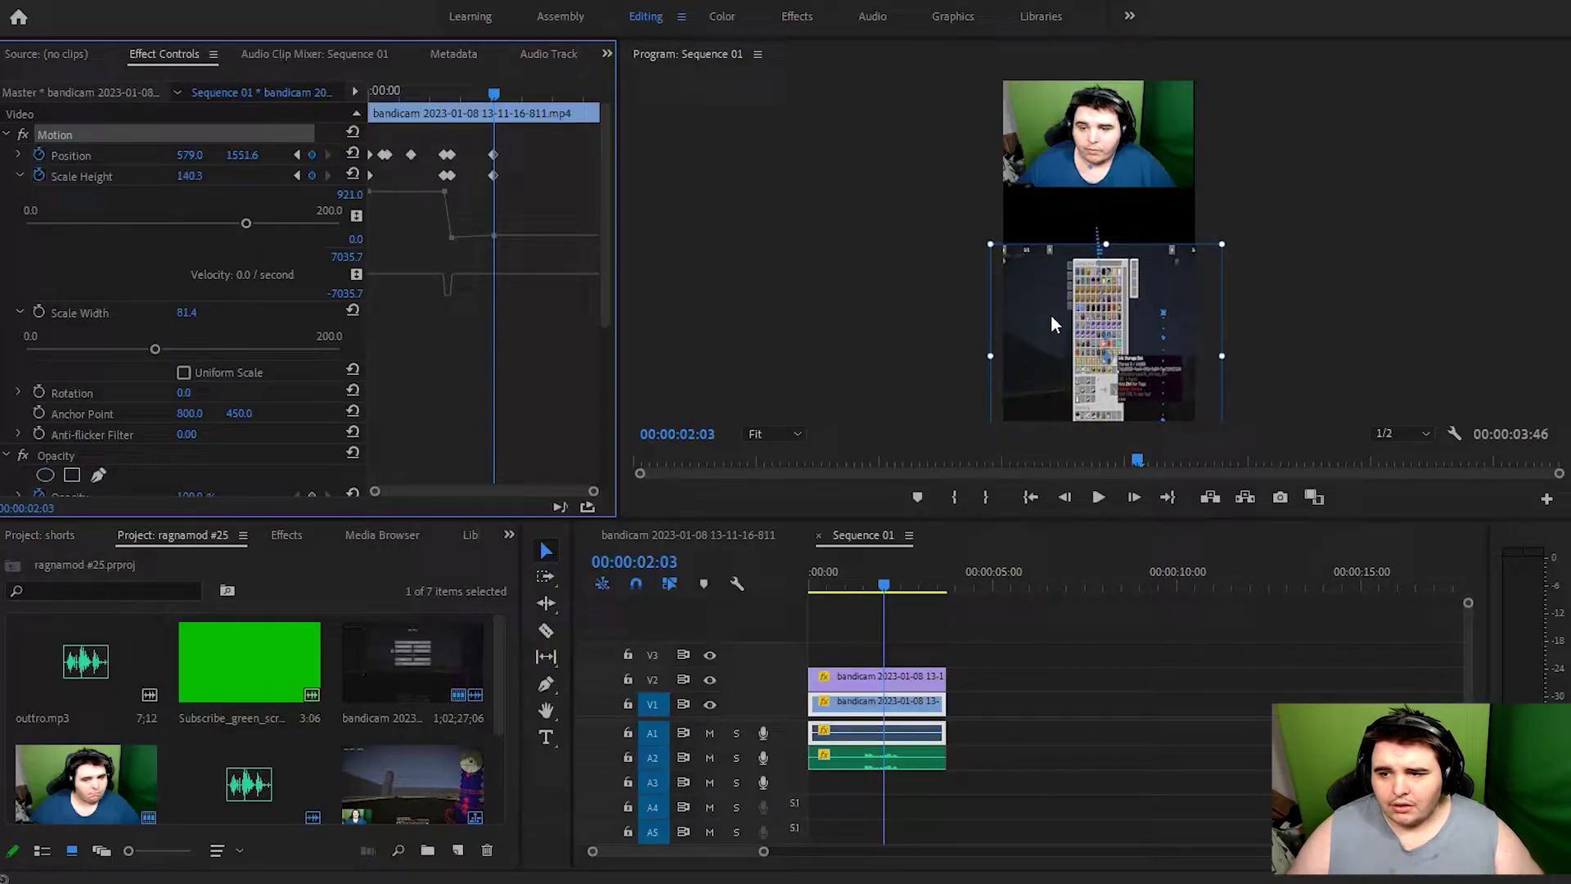
{"action": "left_click_drag", "start_coordinate": [1051, 316], "coordinate": [1053, 264]}
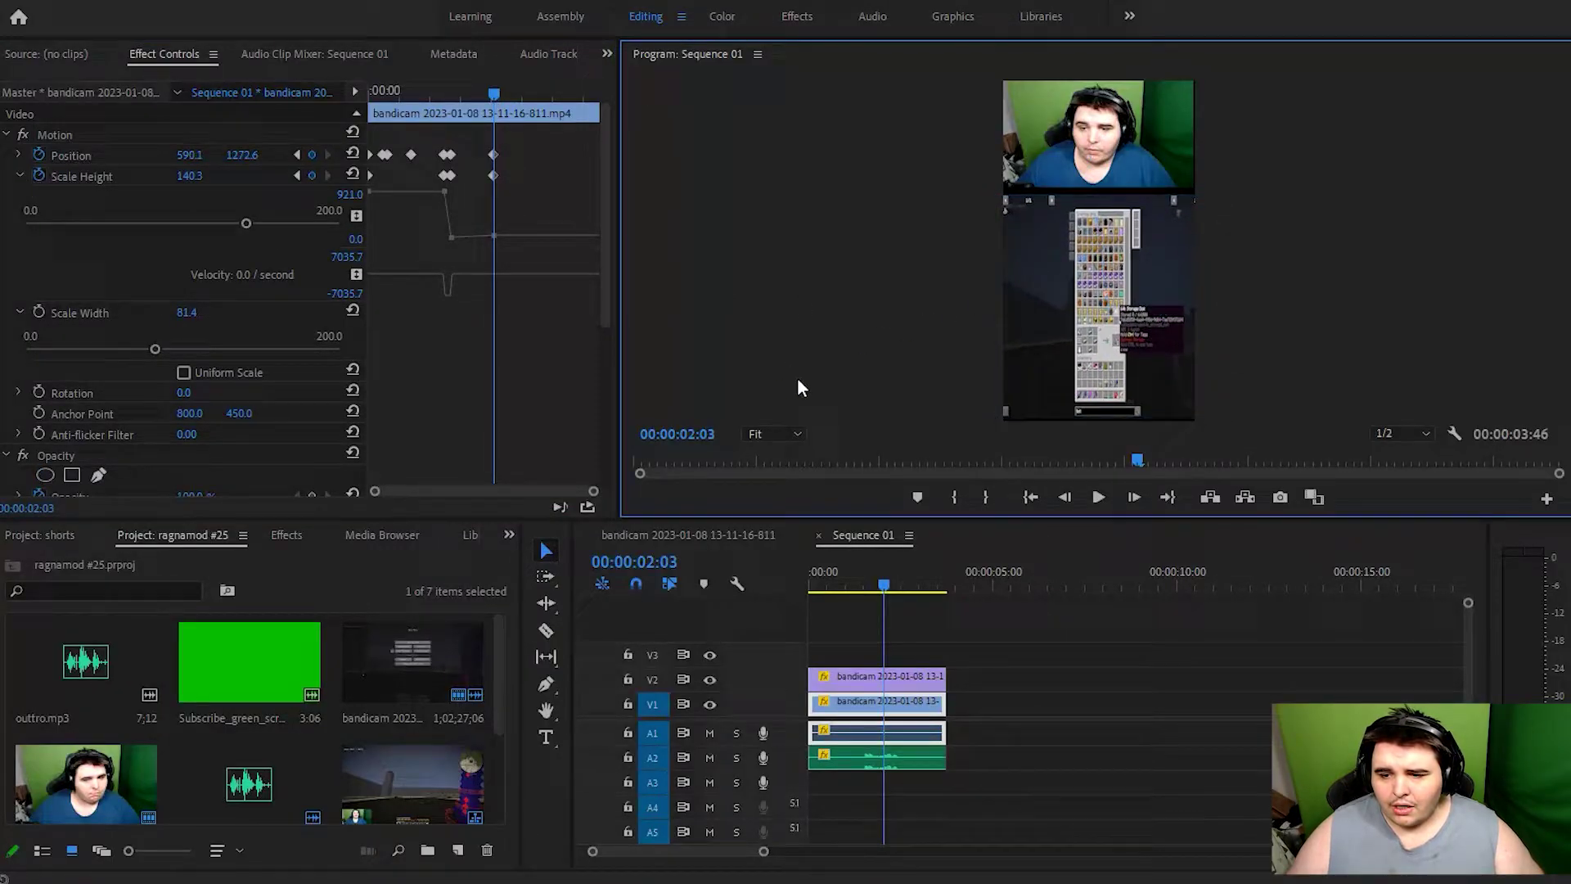
Step: Play Sequence 01 from the start, then return to the bandicam recording sequence
{"action": "key", "text": "Home"}
{"action": "key", "text": "space"}
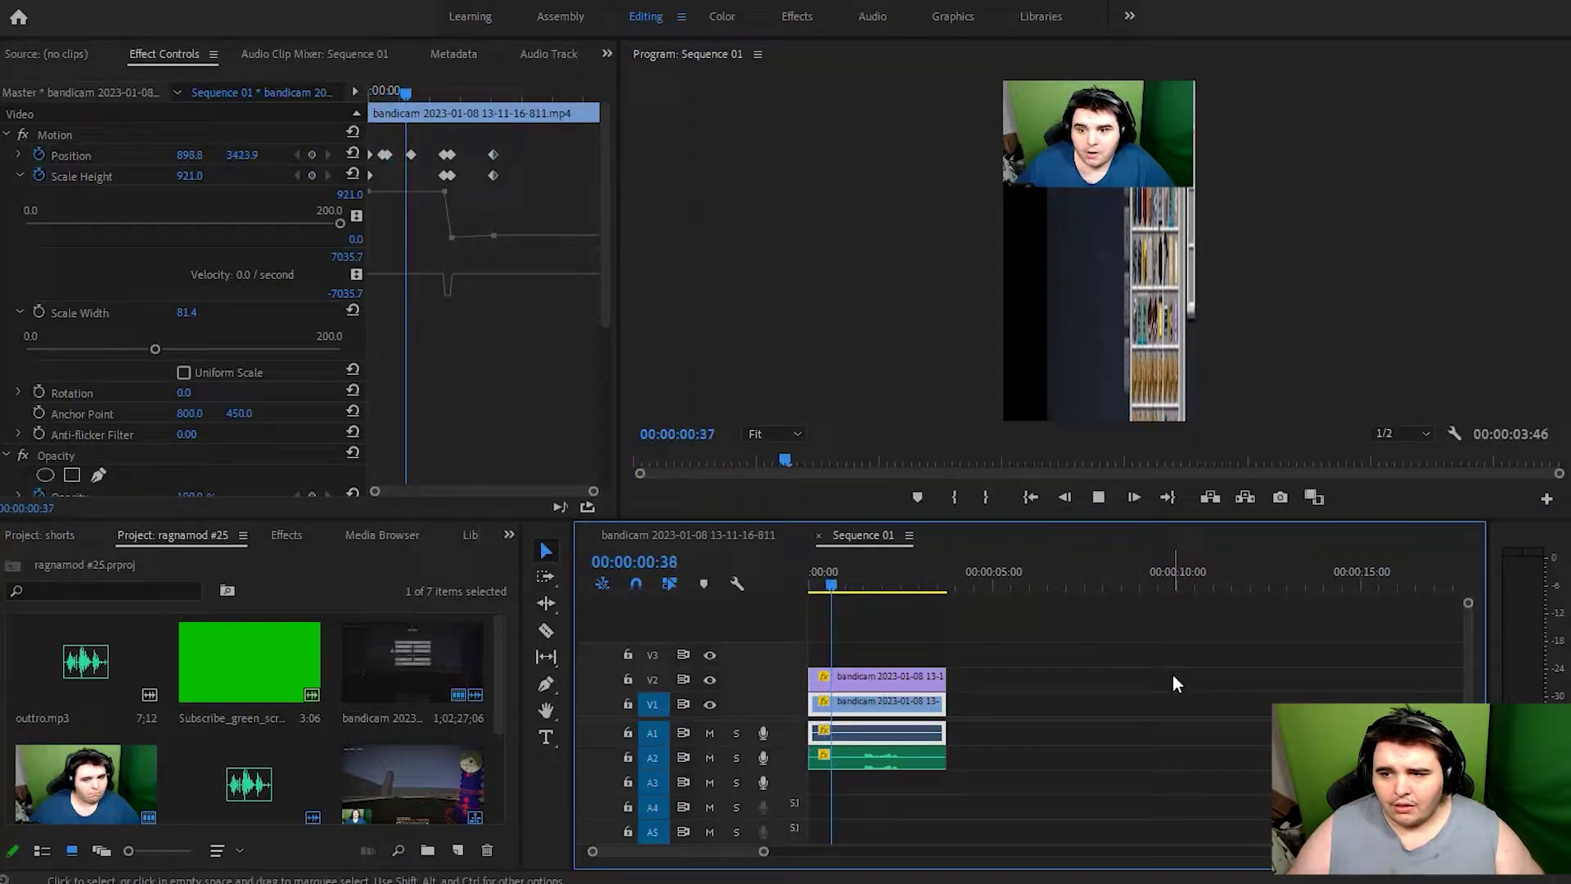
{"action": "key", "text": "space"}
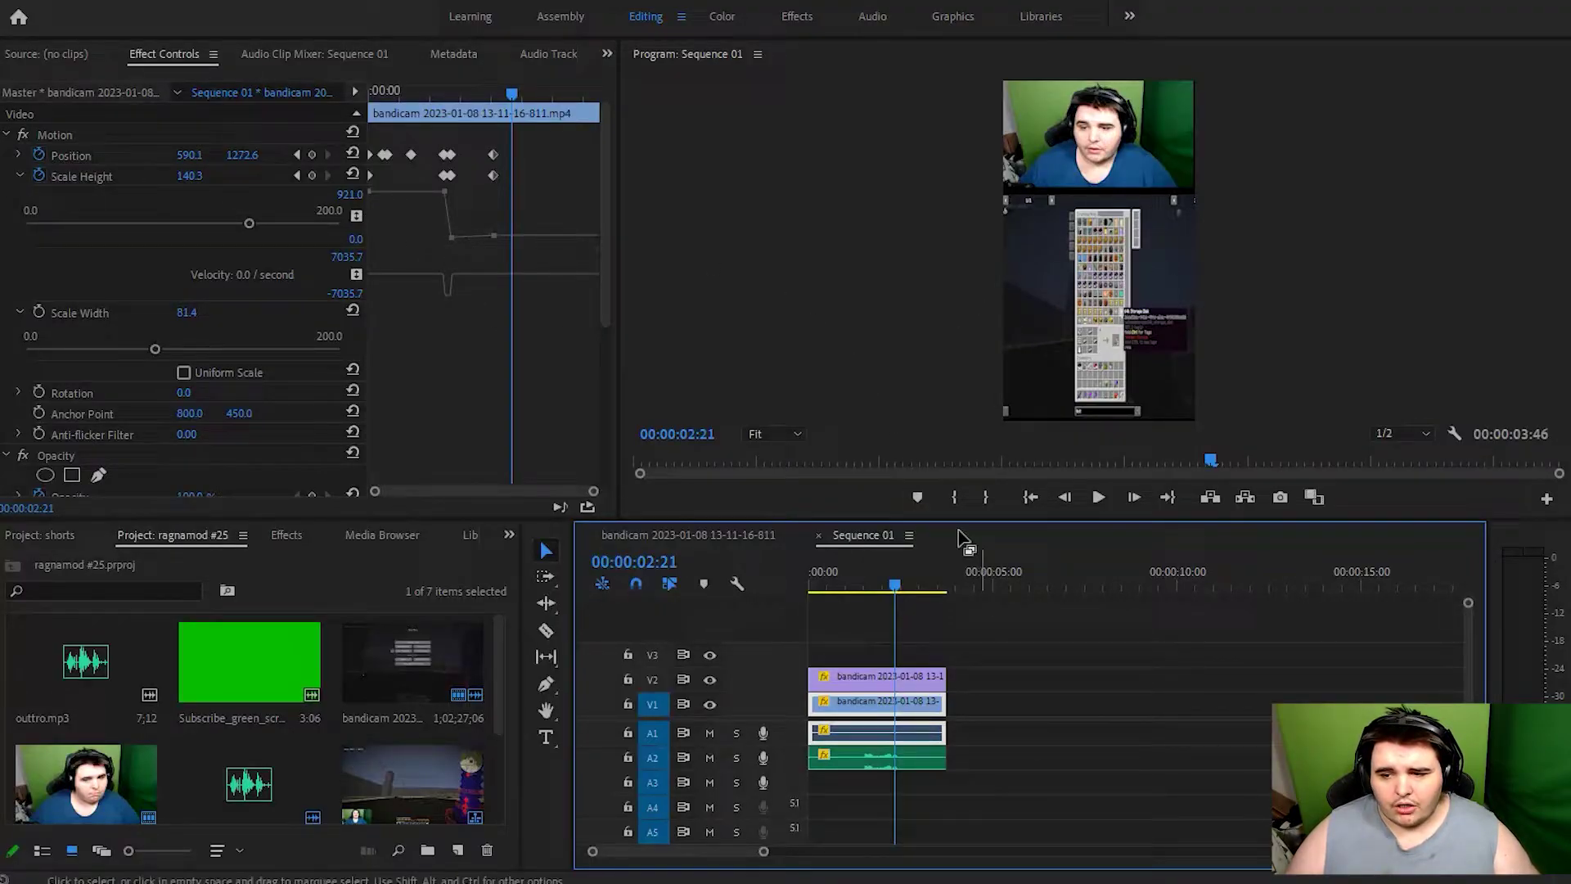
{"action": "left_click", "coordinate": [739, 538]}
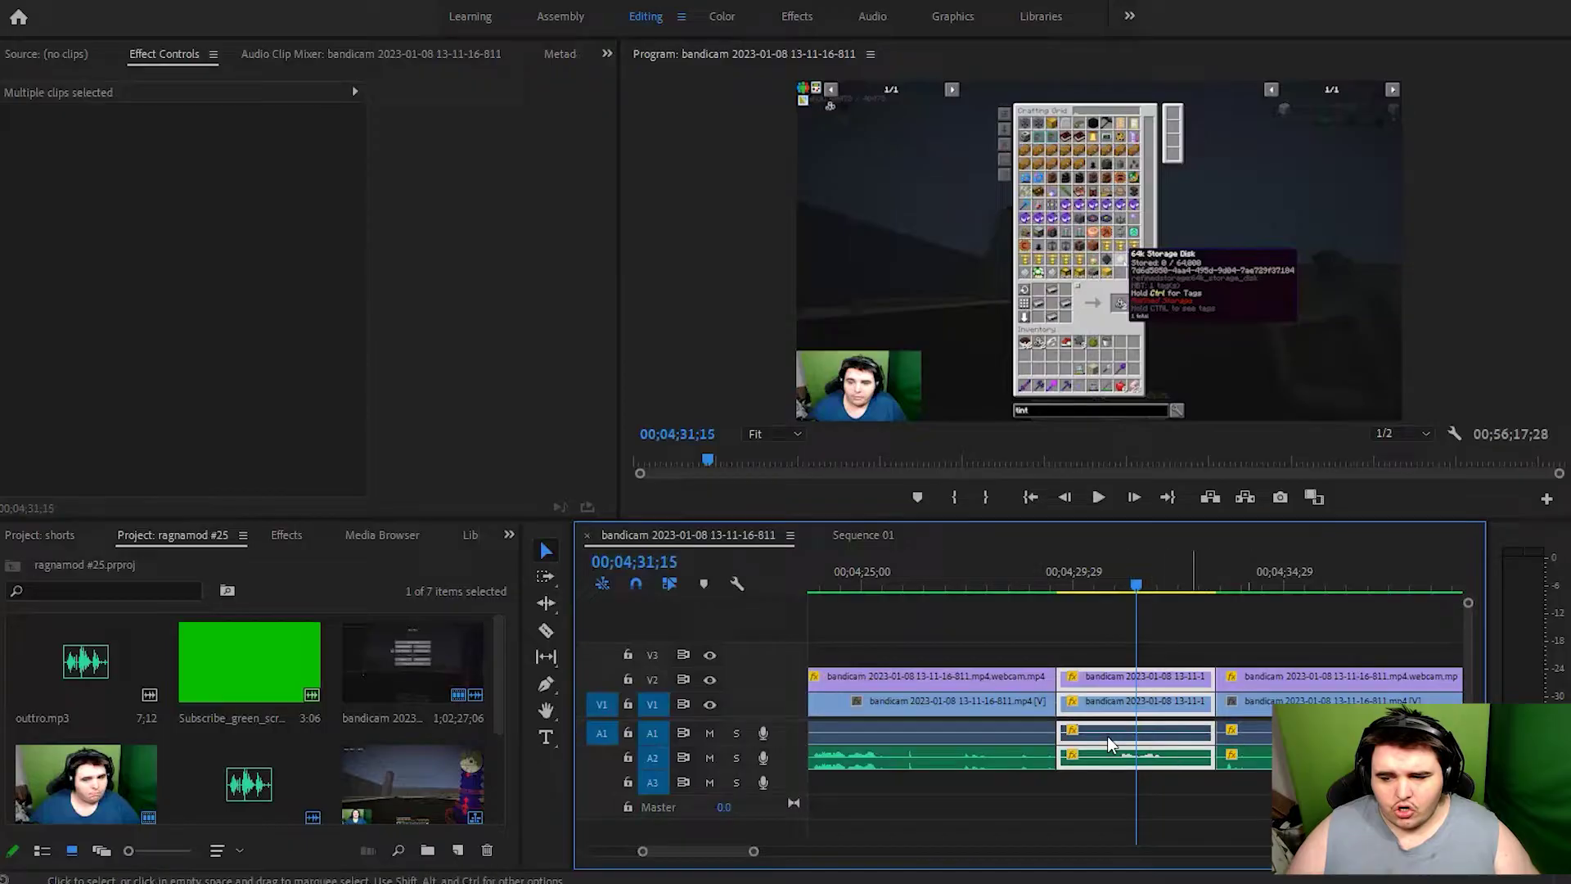
Step: Delete all clips from Sequence 01
{"action": "left_click", "coordinate": [847, 536]}
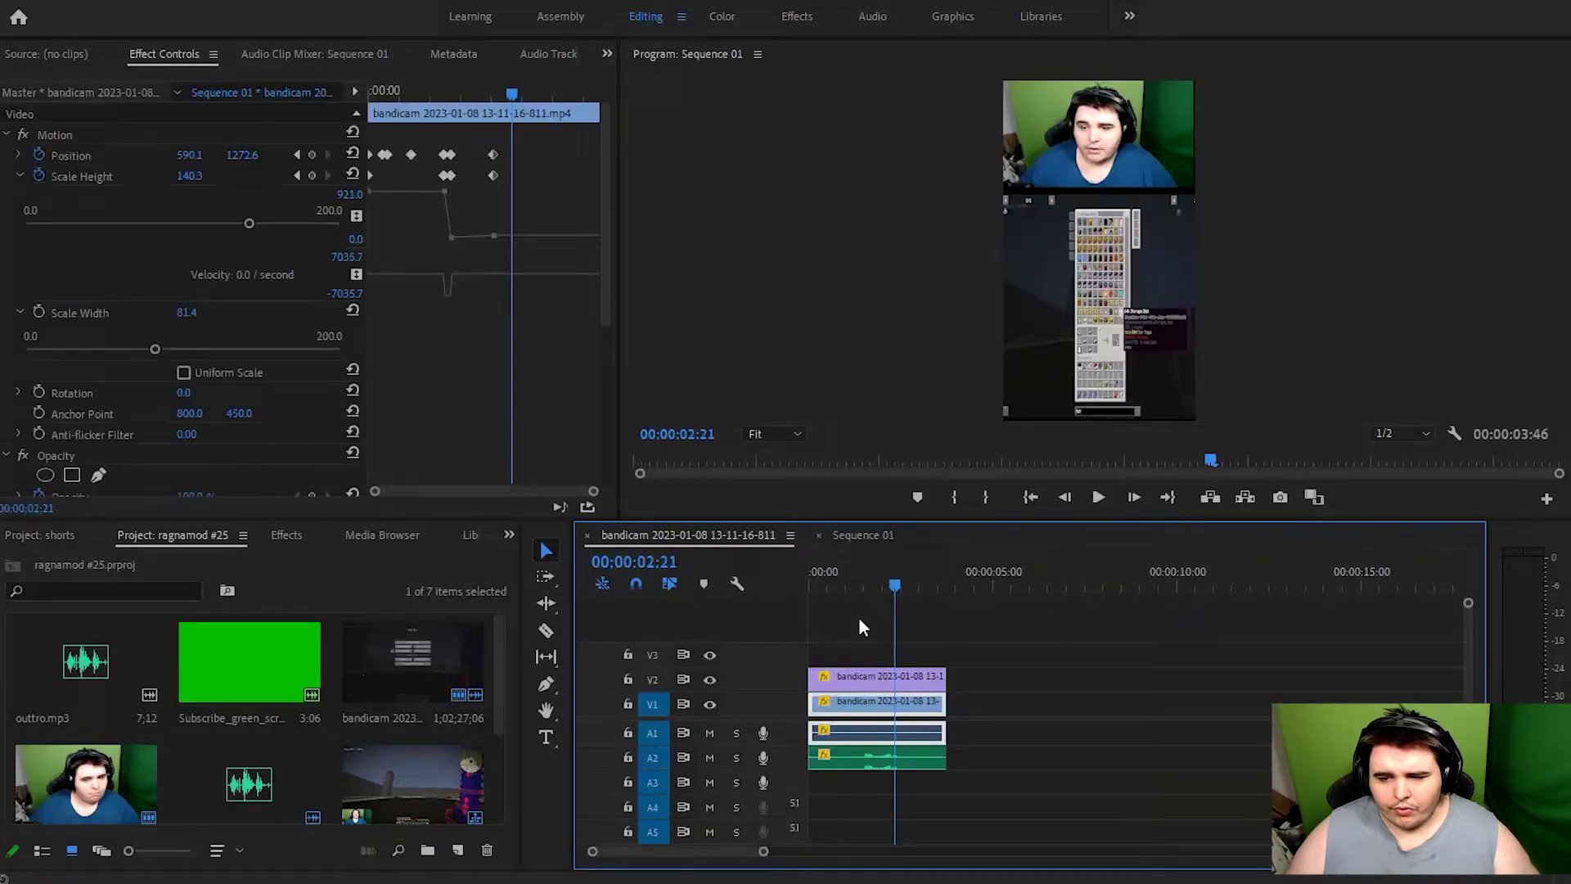
{"action": "left_click_drag", "start_coordinate": [1081, 650], "coordinate": [794, 760]}
{"action": "key", "text": "Delete"}
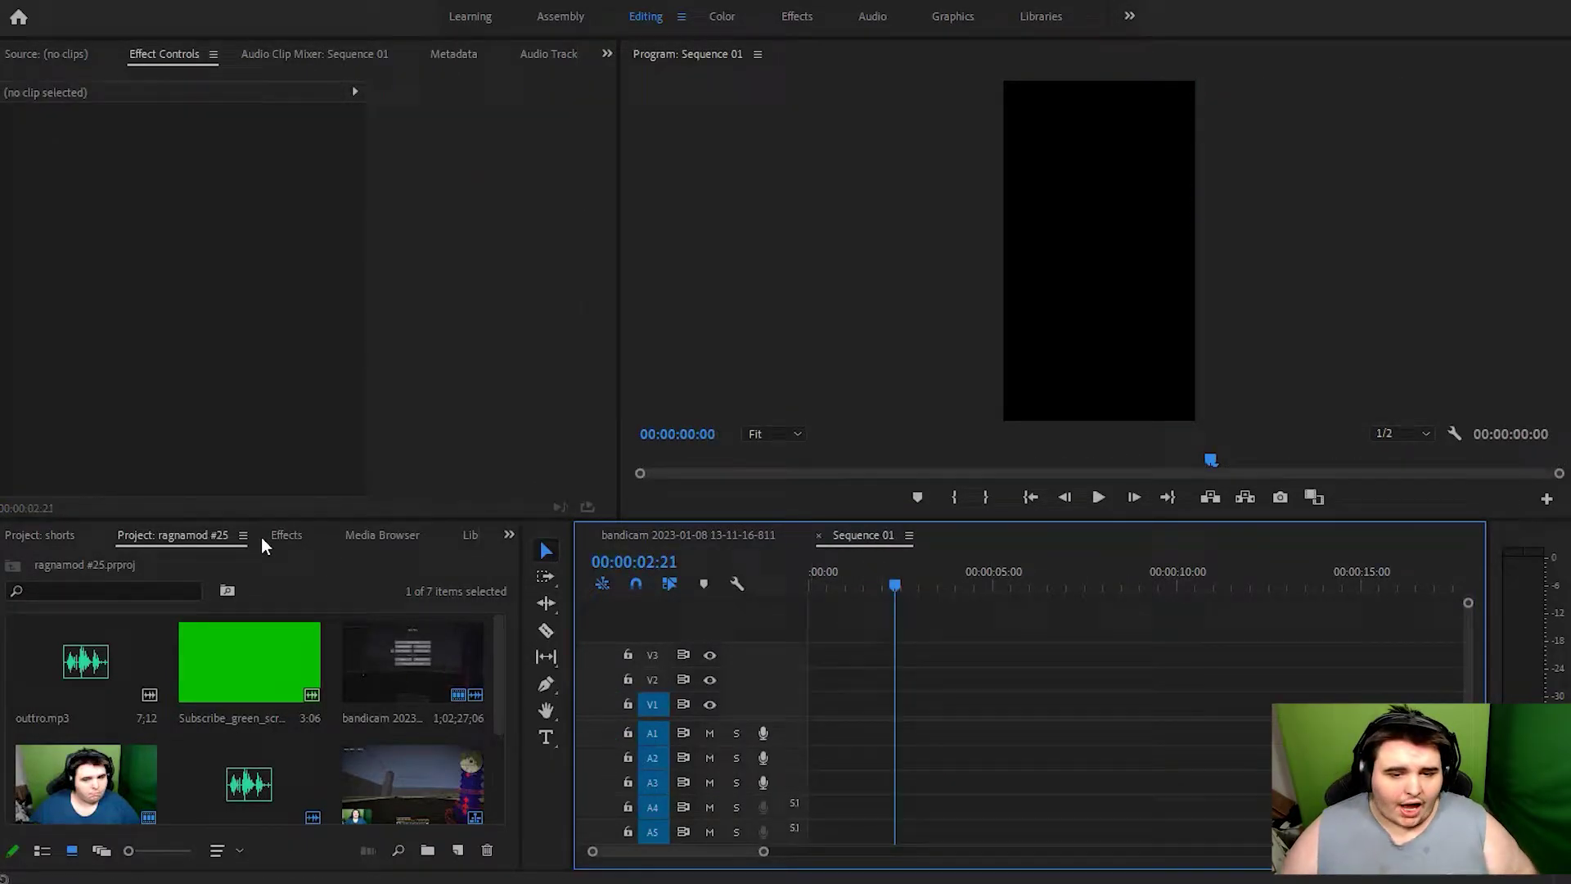
Step: Import 'again broken game XD.mp4' into the shorts project
{"action": "left_click", "coordinate": [28, 540]}
{"action": "double_click", "coordinate": [277, 680]}
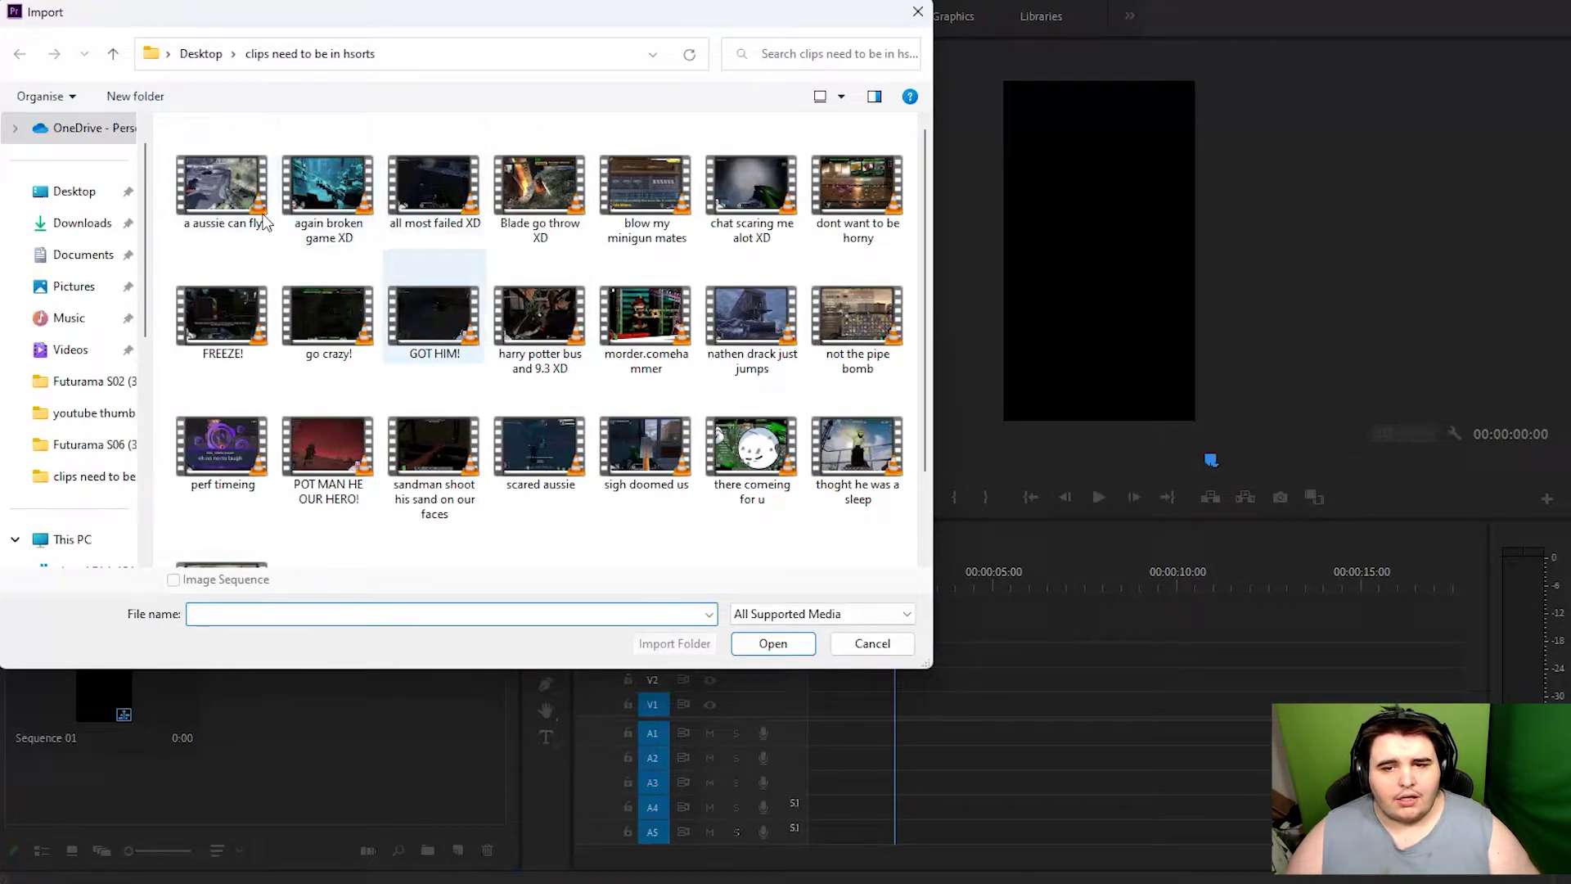
{"action": "double_click", "coordinate": [341, 181]}
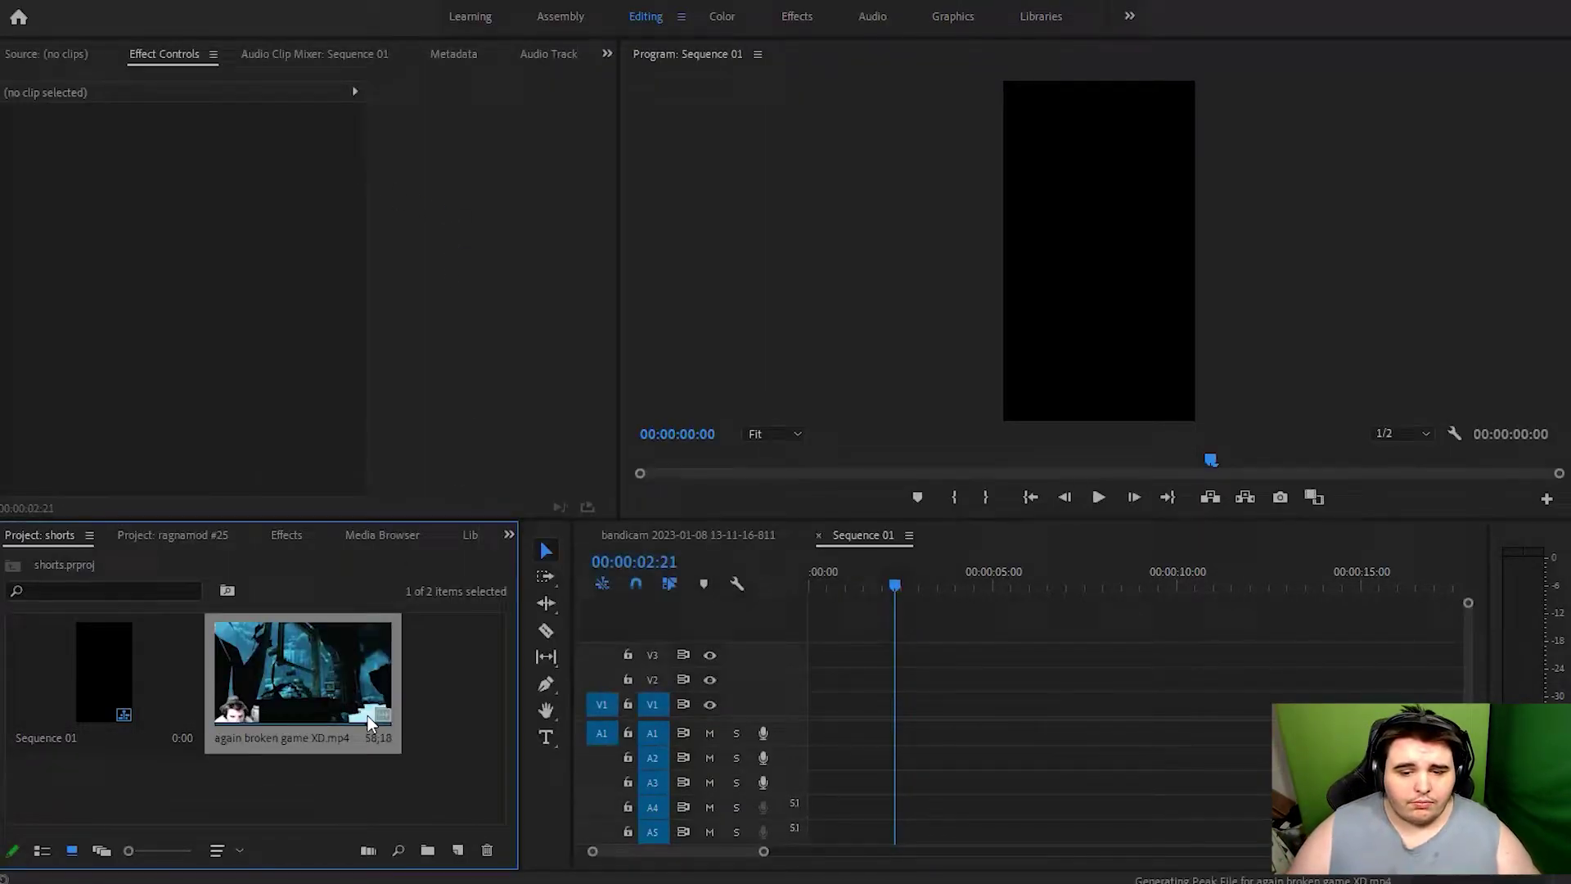
Step: Place the clip in Sequence 01 keeping existing settings, and select only its video
{"action": "left_click_drag", "start_coordinate": [367, 715], "coordinate": [892, 714]}
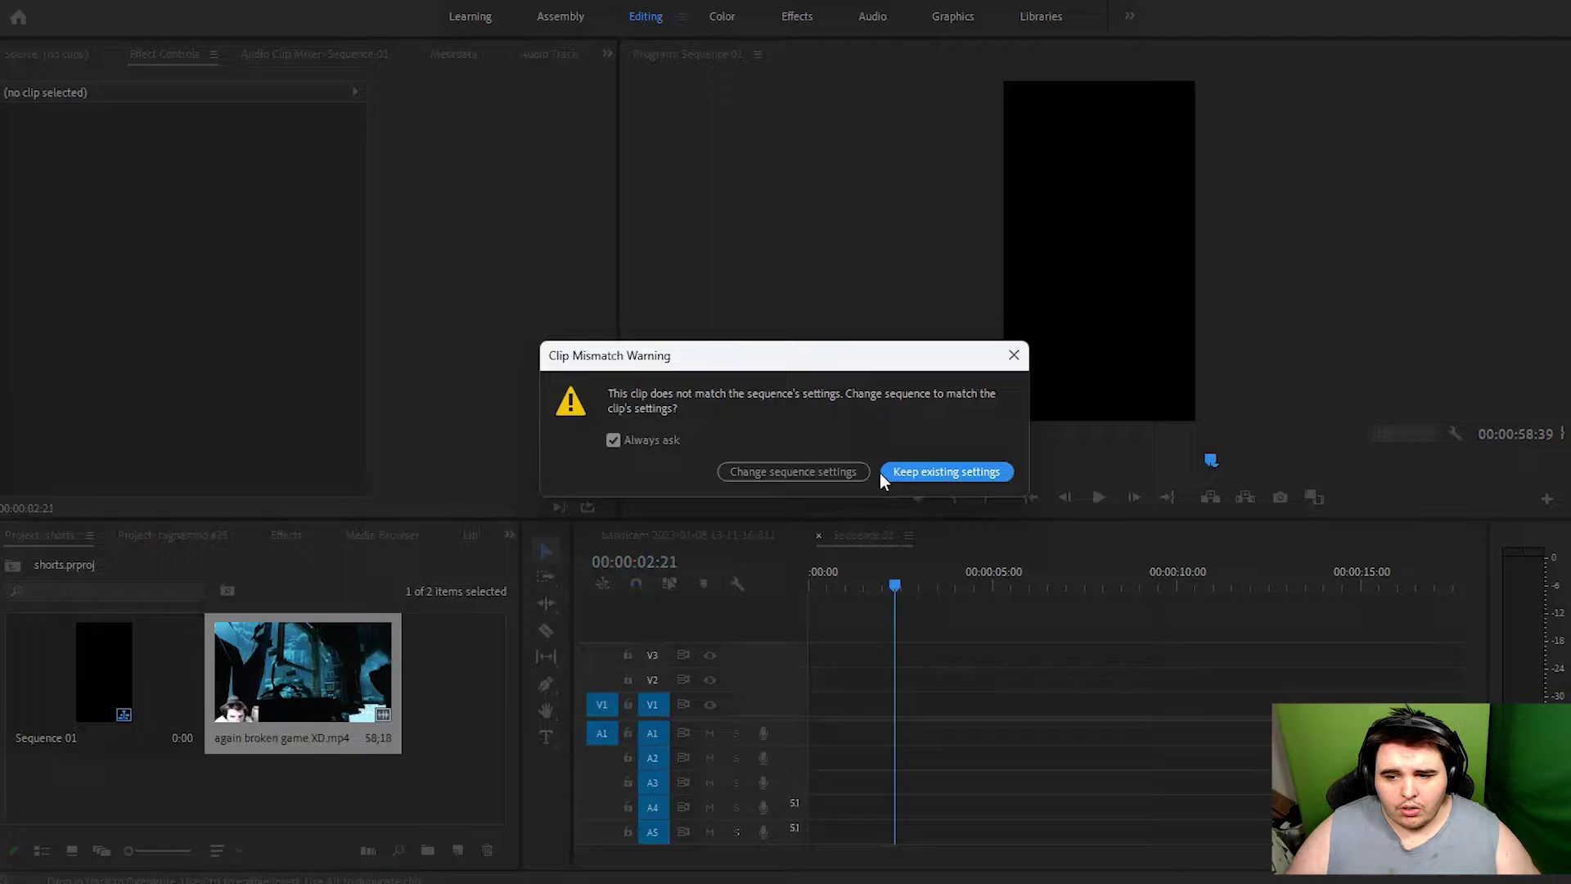
{"action": "left_click", "coordinate": [929, 471]}
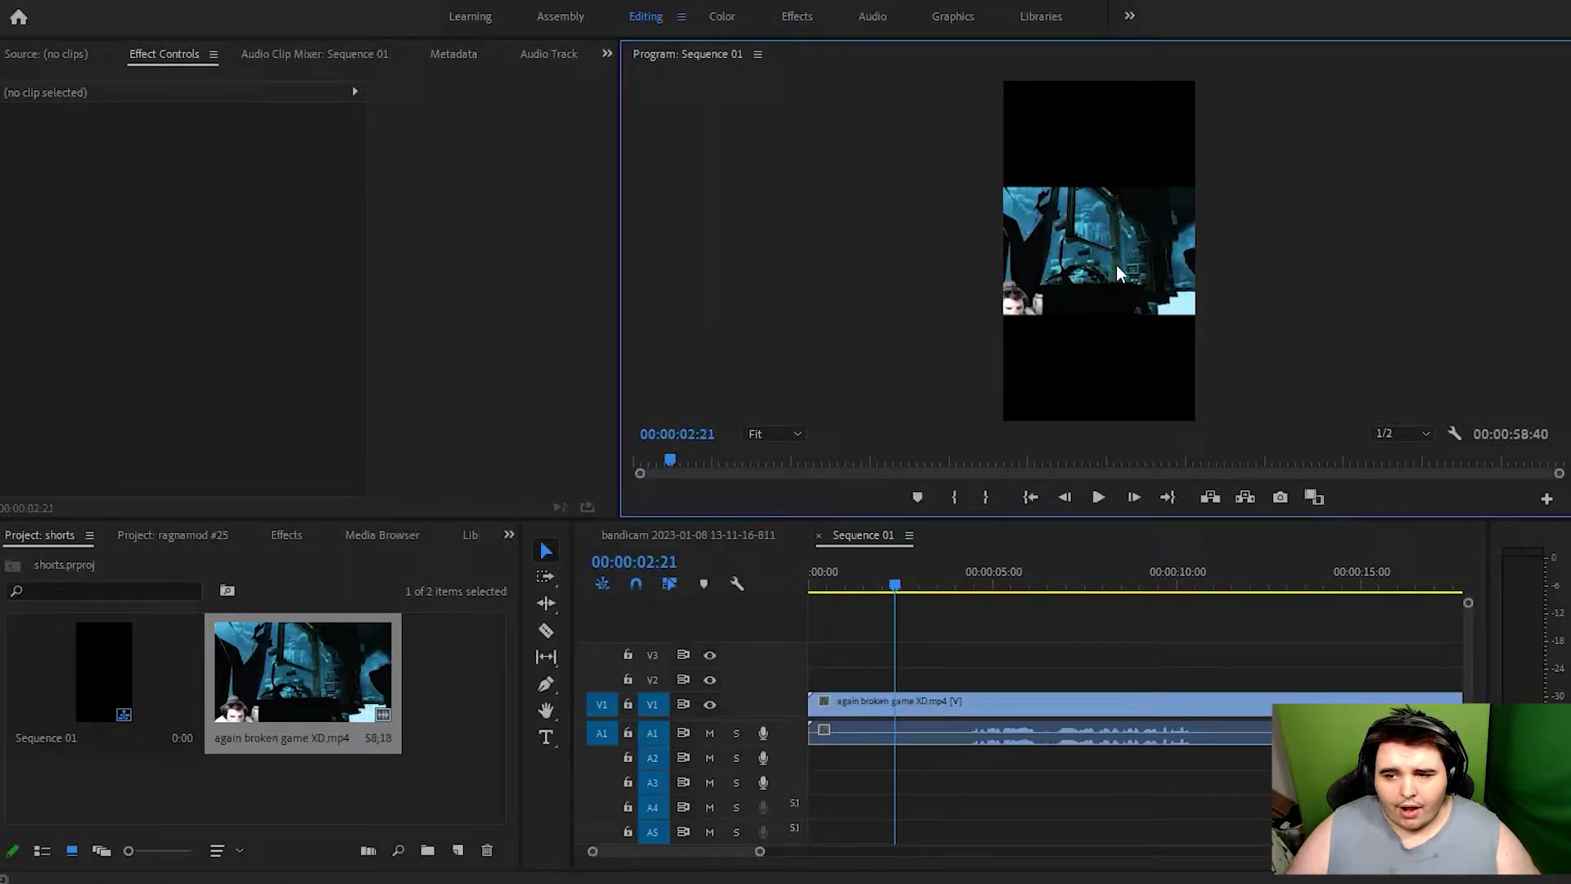
{"action": "left_click", "coordinate": [913, 728]}
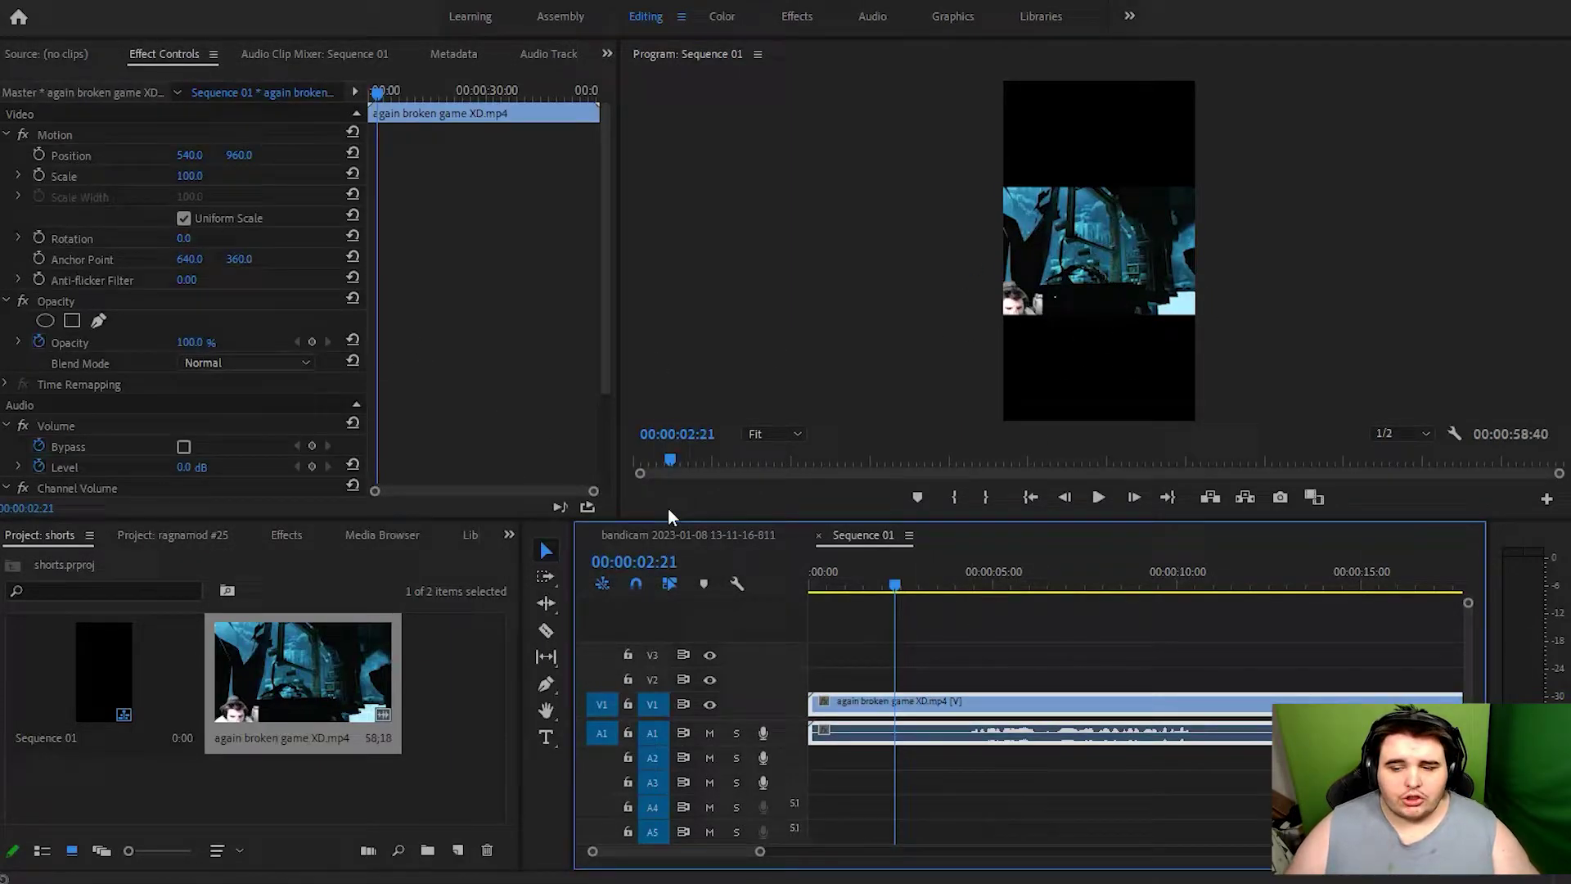
{"action": "left_click", "coordinate": [885, 705], "text": "alt"}
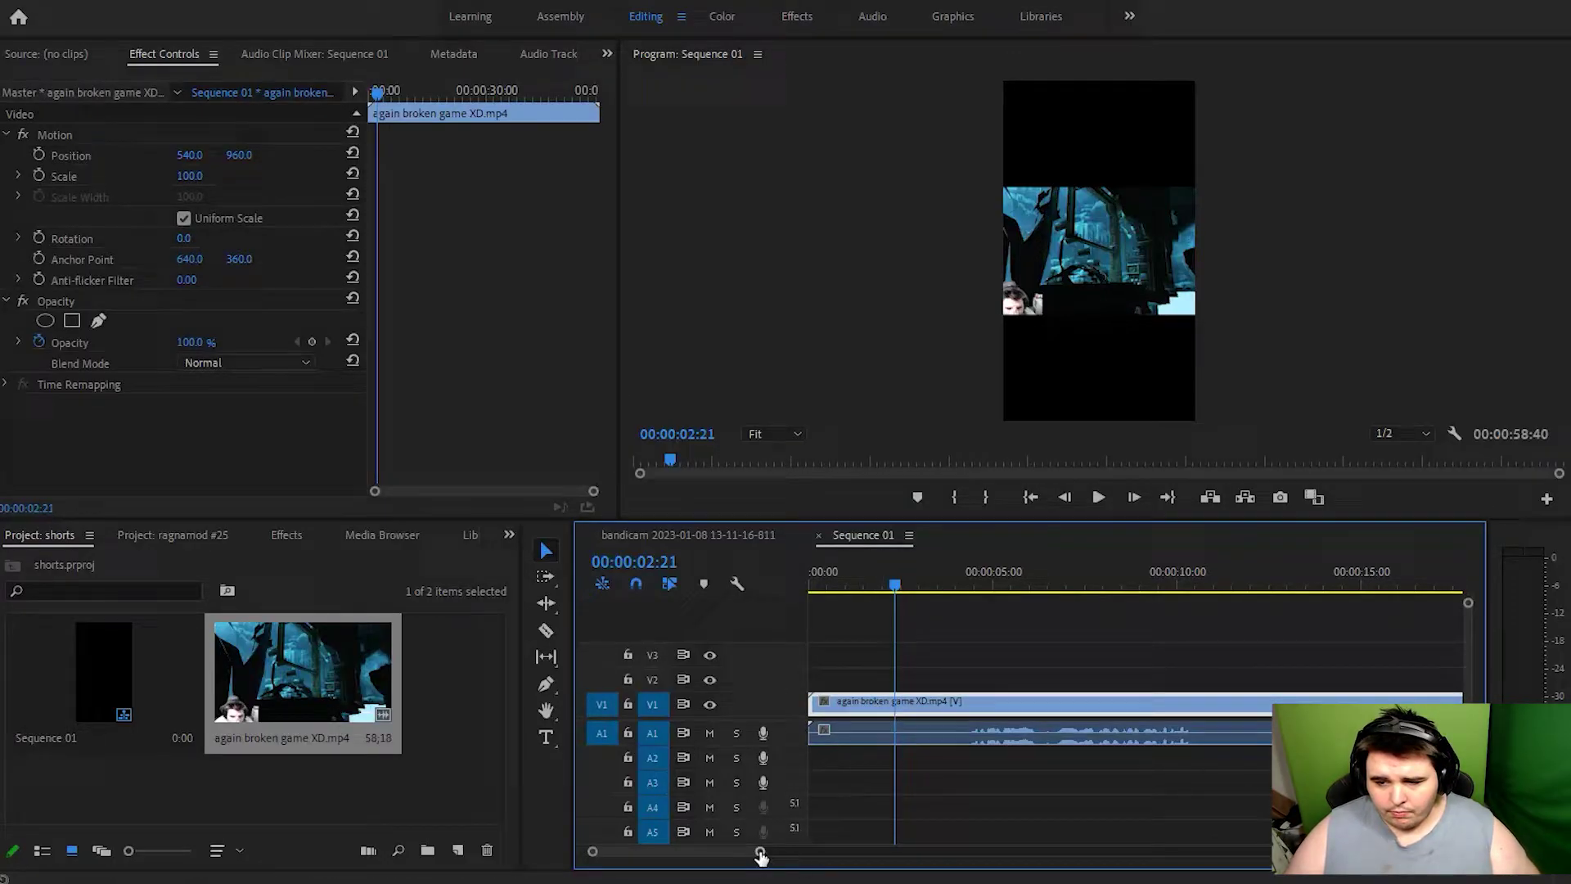
Step: Paste a copy of the video onto the track above, starting at 0:00
{"action": "left_click_drag", "start_coordinate": [760, 851], "coordinate": [1032, 851]}
{"action": "key", "text": "Down"}
{"action": "key", "text": "ctrl+v"}
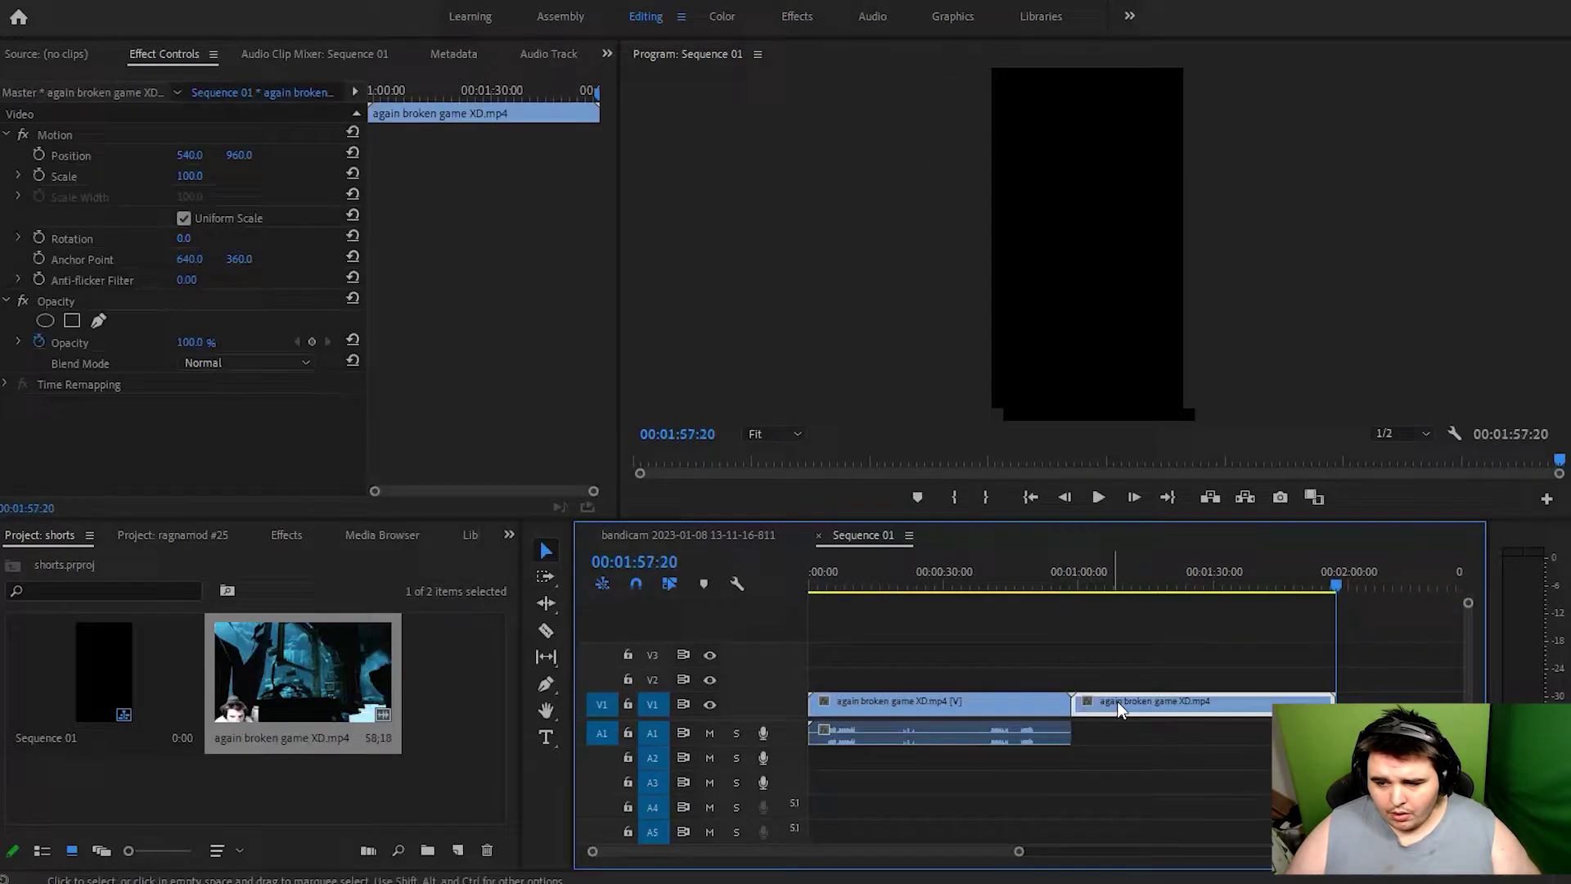
{"action": "left_click_drag", "start_coordinate": [1117, 700], "coordinate": [856, 677]}
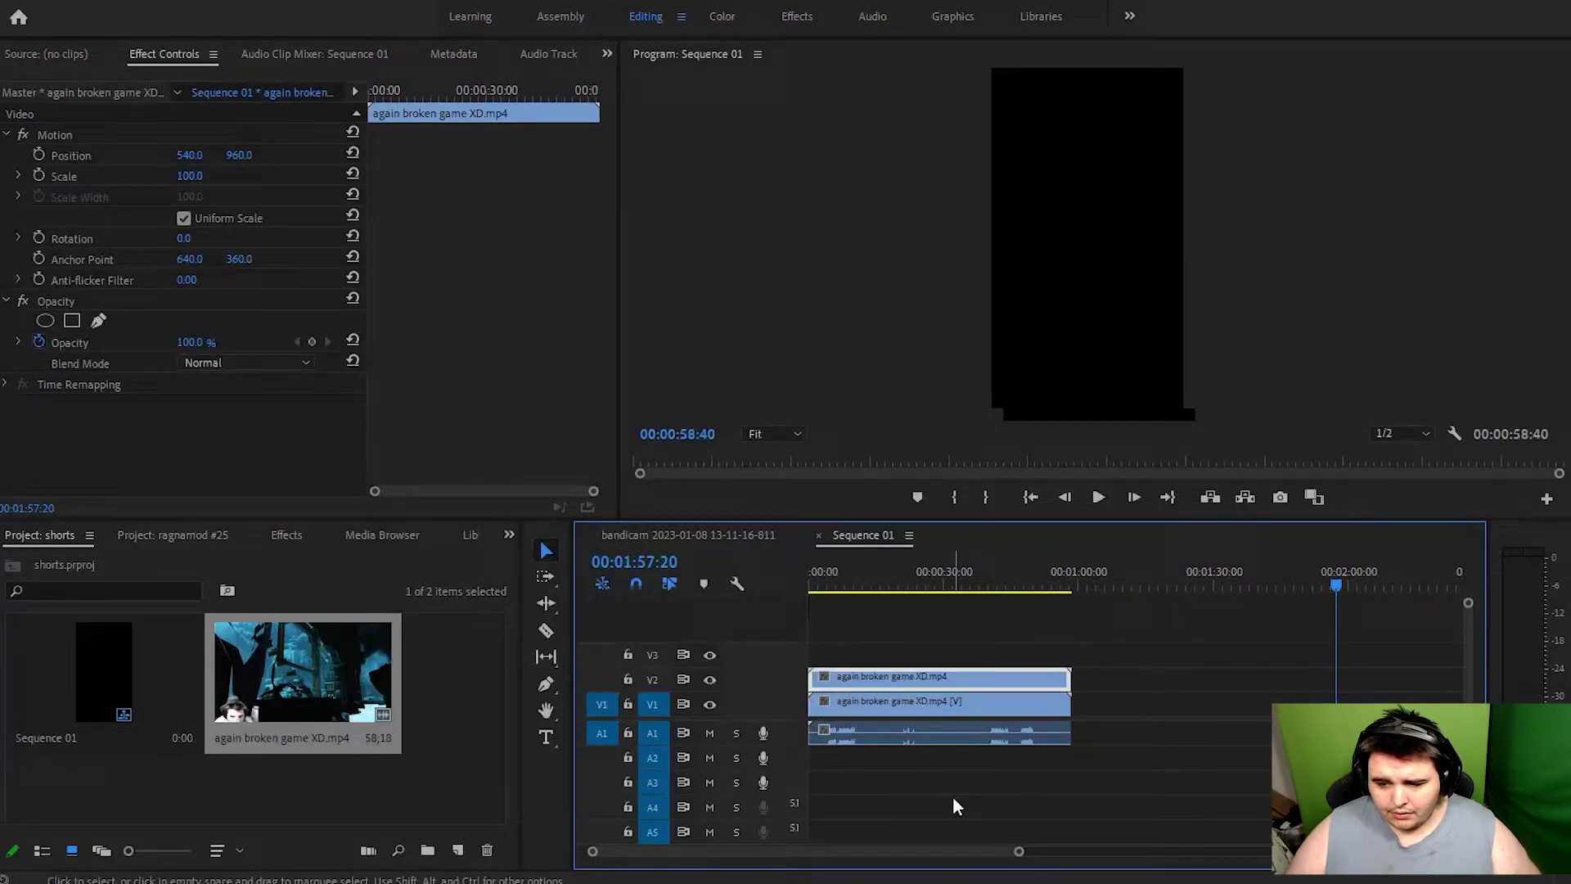
{"action": "left_click", "coordinate": [953, 796]}
Step: Move the playhead to about 15 seconds and pick the Razor tool
{"action": "left_click_drag", "start_coordinate": [1019, 851], "coordinate": [978, 851]}
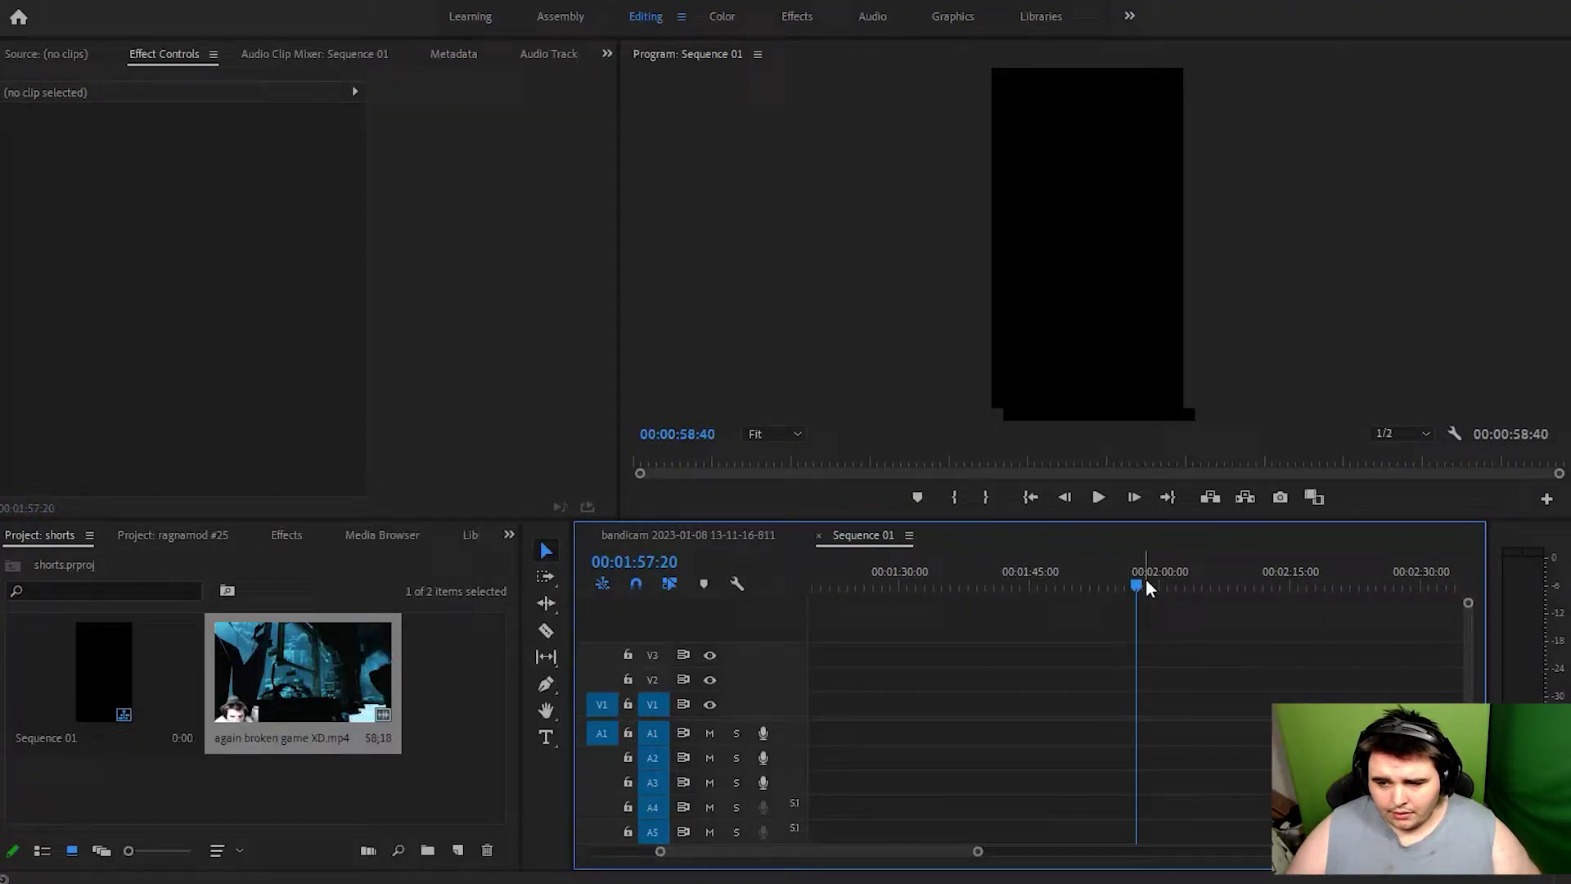
{"action": "key", "text": "j"}
{"action": "key", "text": "j"}
{"action": "key", "text": "j"}
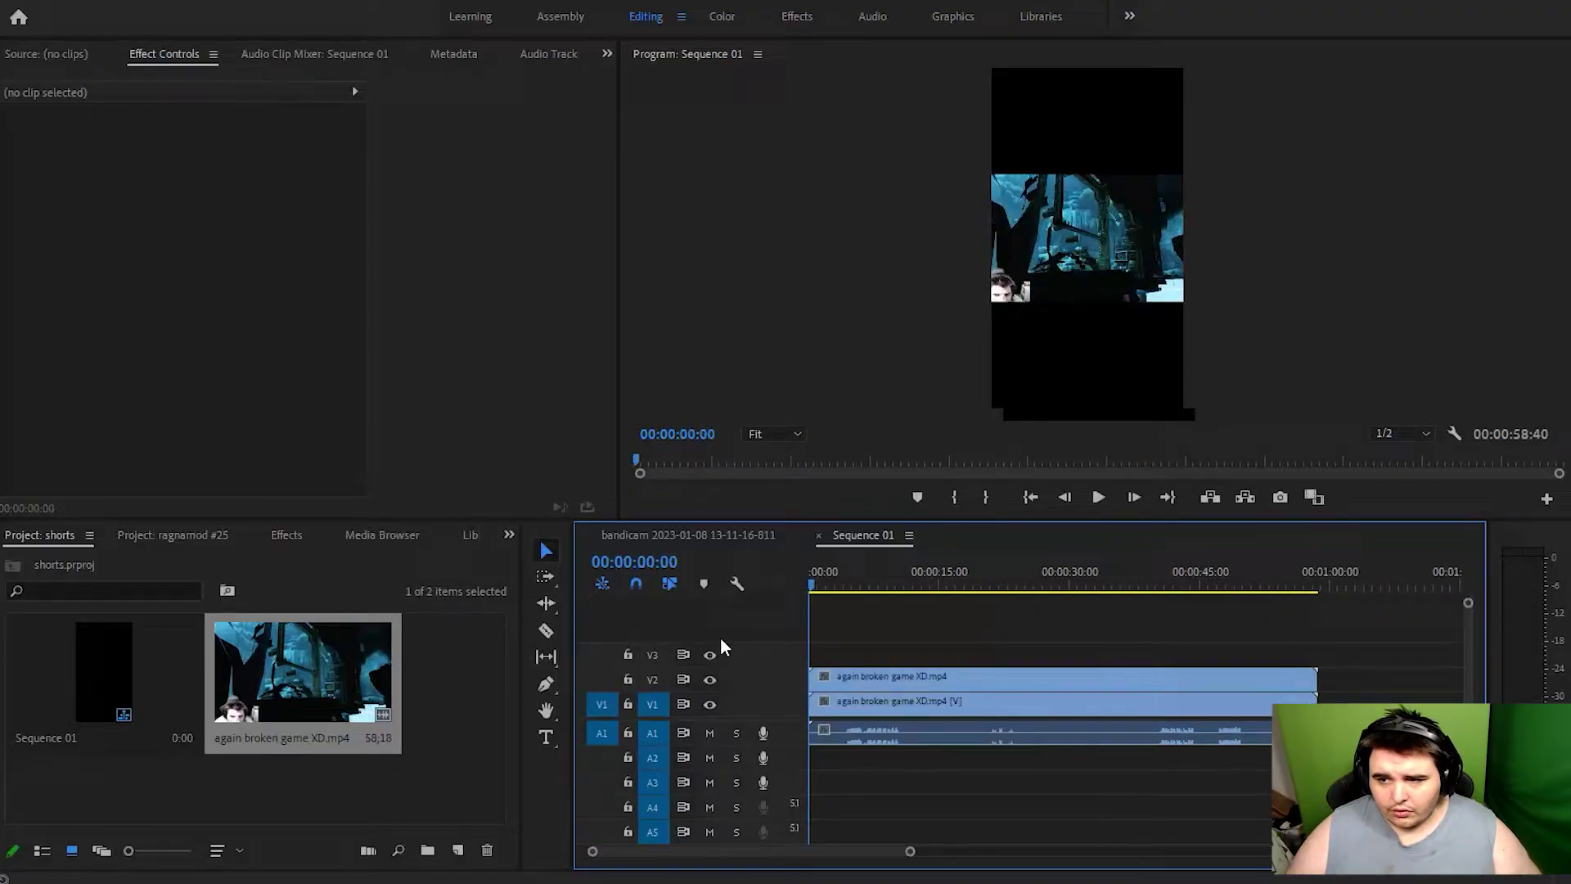
{"action": "left_click", "coordinate": [947, 617]}
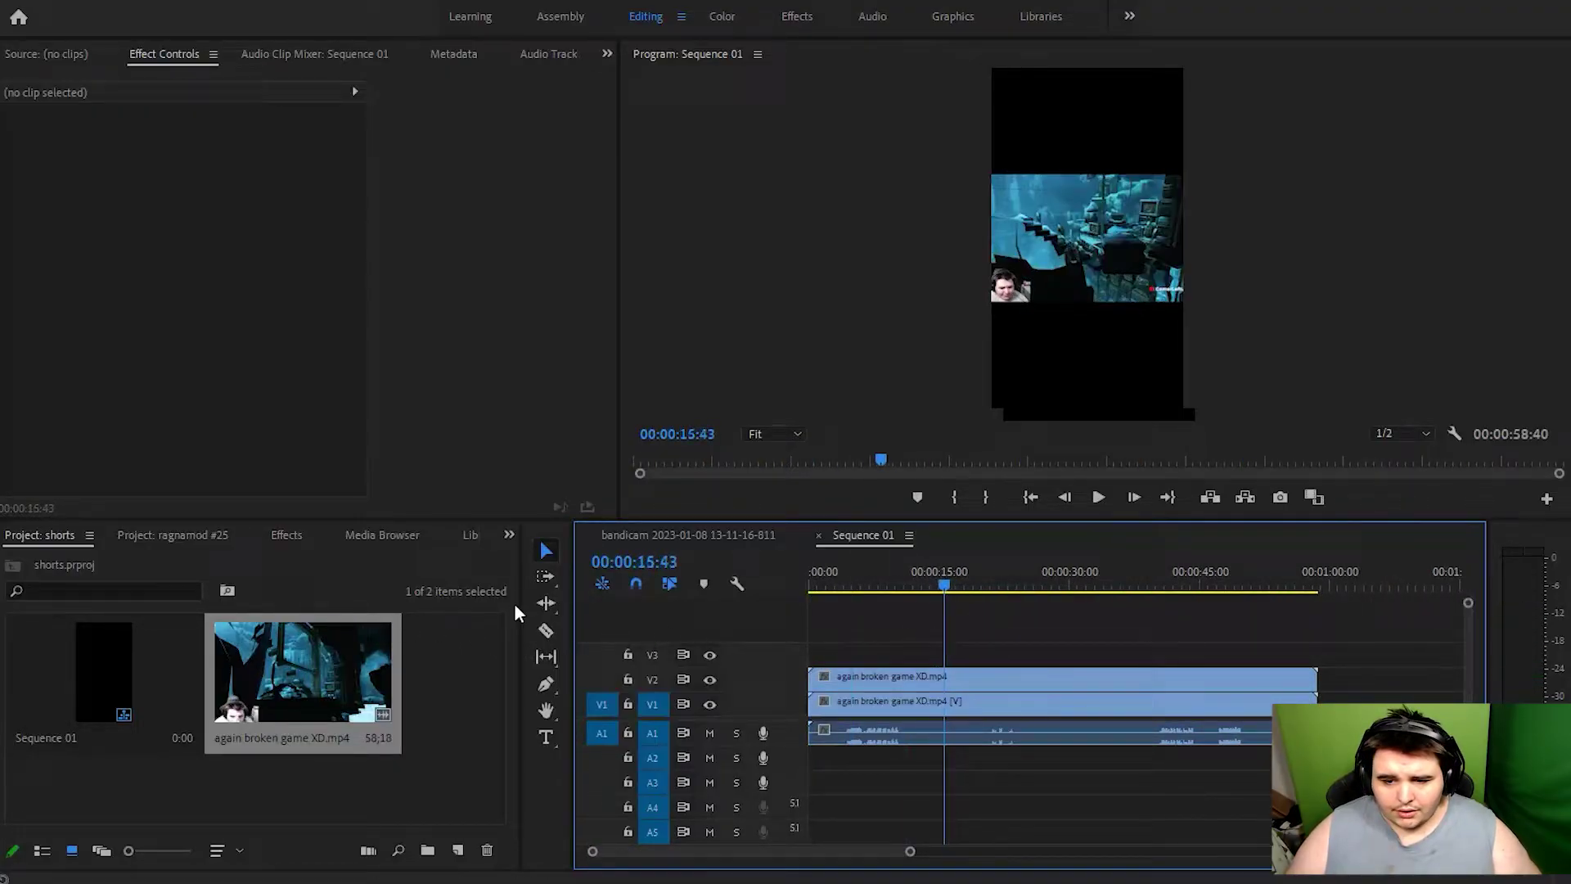
{"action": "left_click", "coordinate": [546, 631]}
Step: Cut both stacked tracks at 12:45 and again around 38 seconds
{"action": "left_click", "coordinate": [930, 587]}
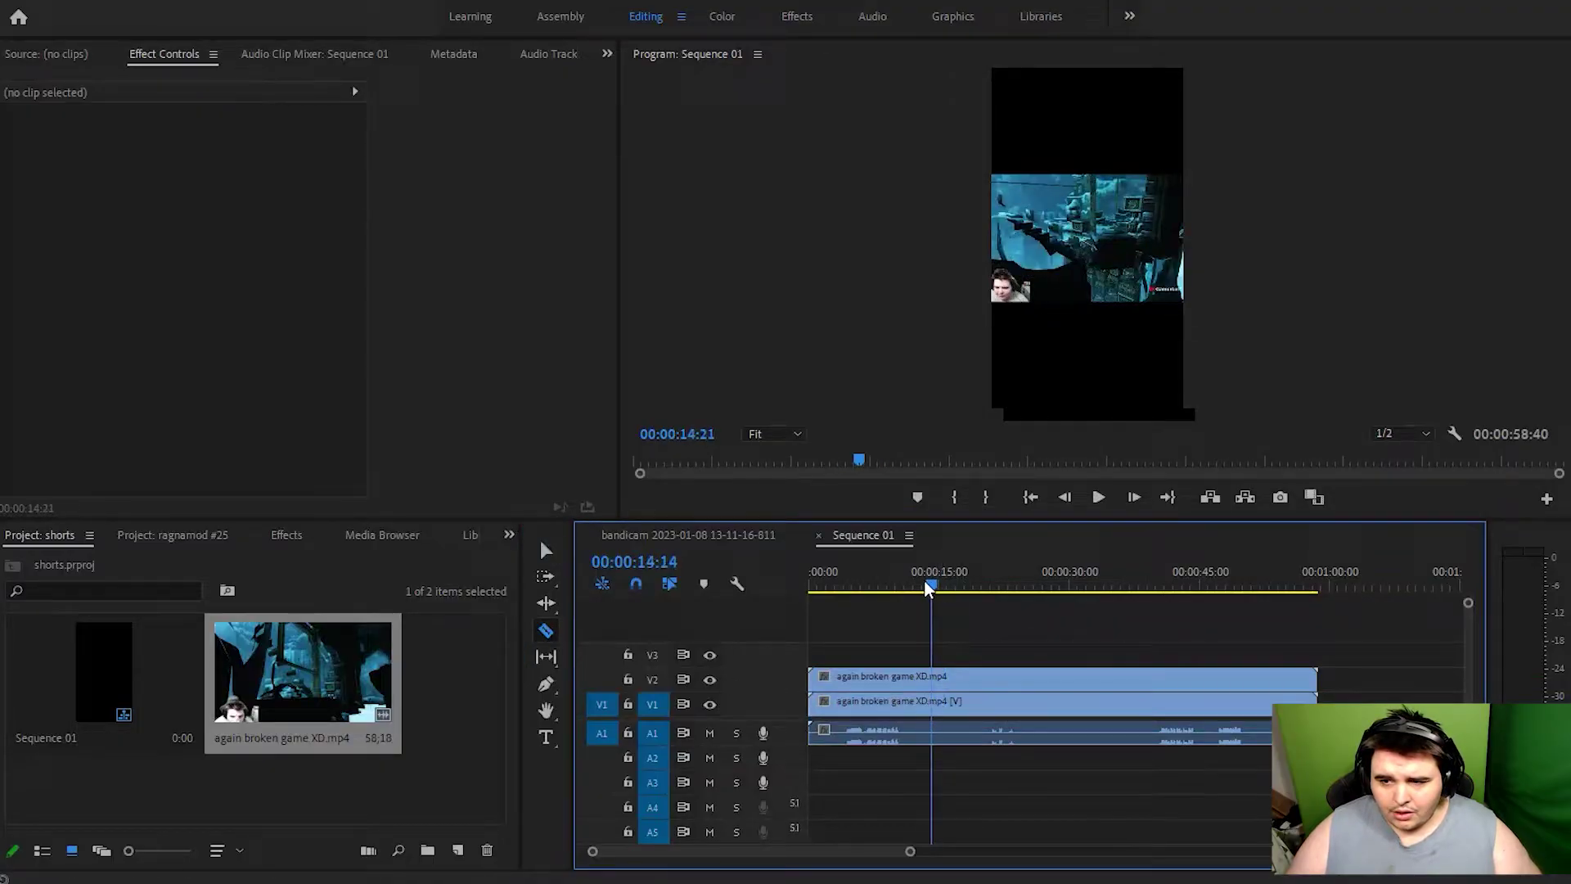
{"action": "left_click_drag", "start_coordinate": [931, 587], "coordinate": [964, 654]}
{"action": "left_click_drag", "start_coordinate": [964, 579], "coordinate": [918, 590]}
{"action": "left_click", "coordinate": [918, 701]}
{"action": "left_click", "coordinate": [918, 676]}
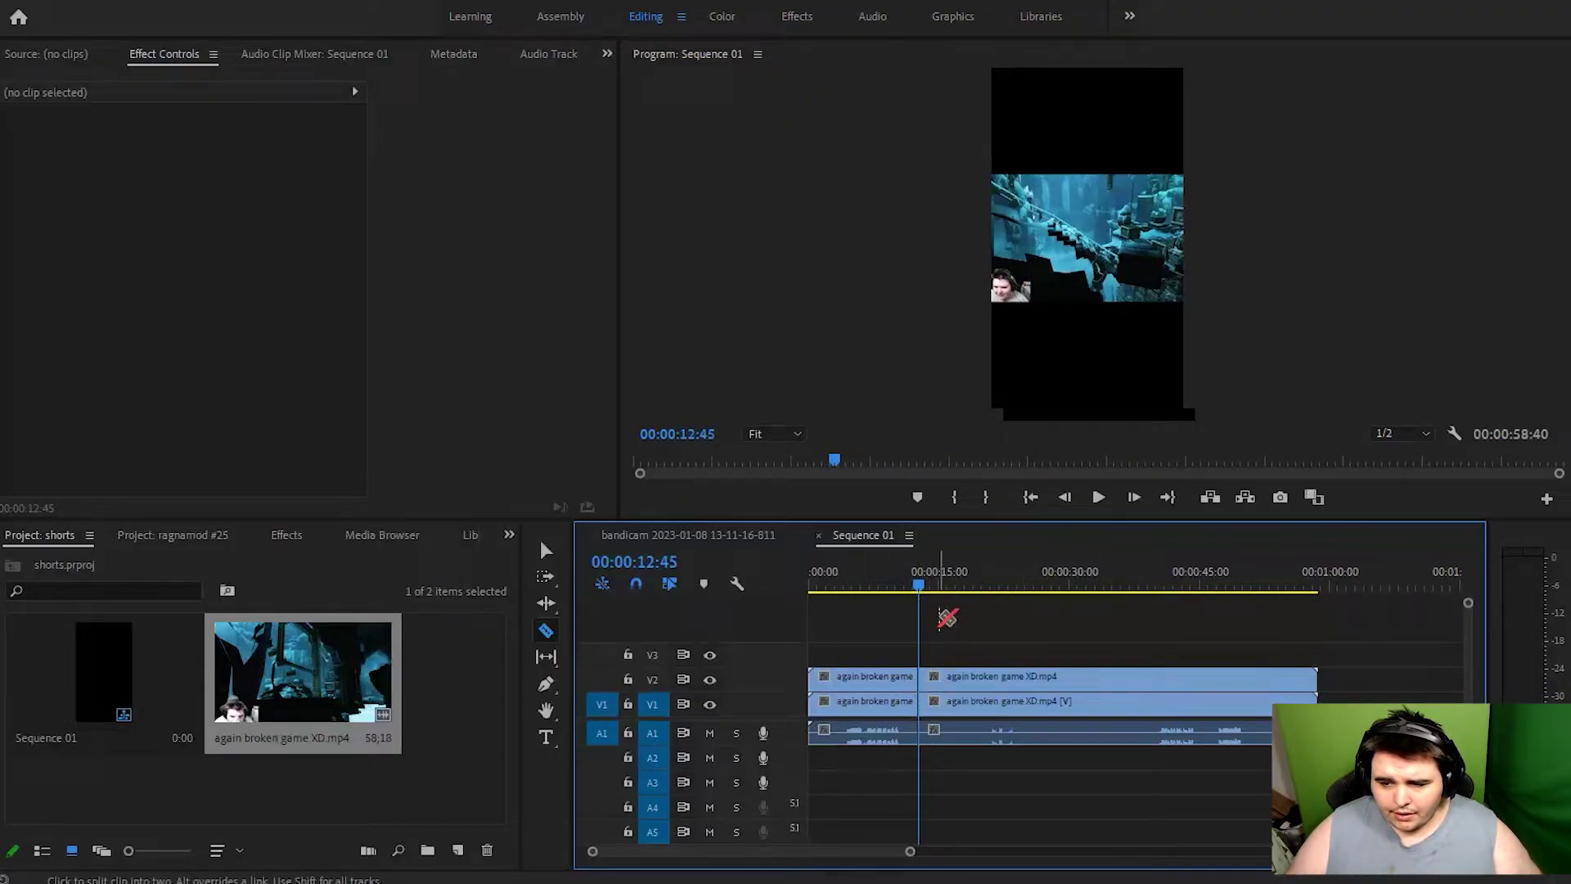
{"action": "left_click", "coordinate": [998, 583]}
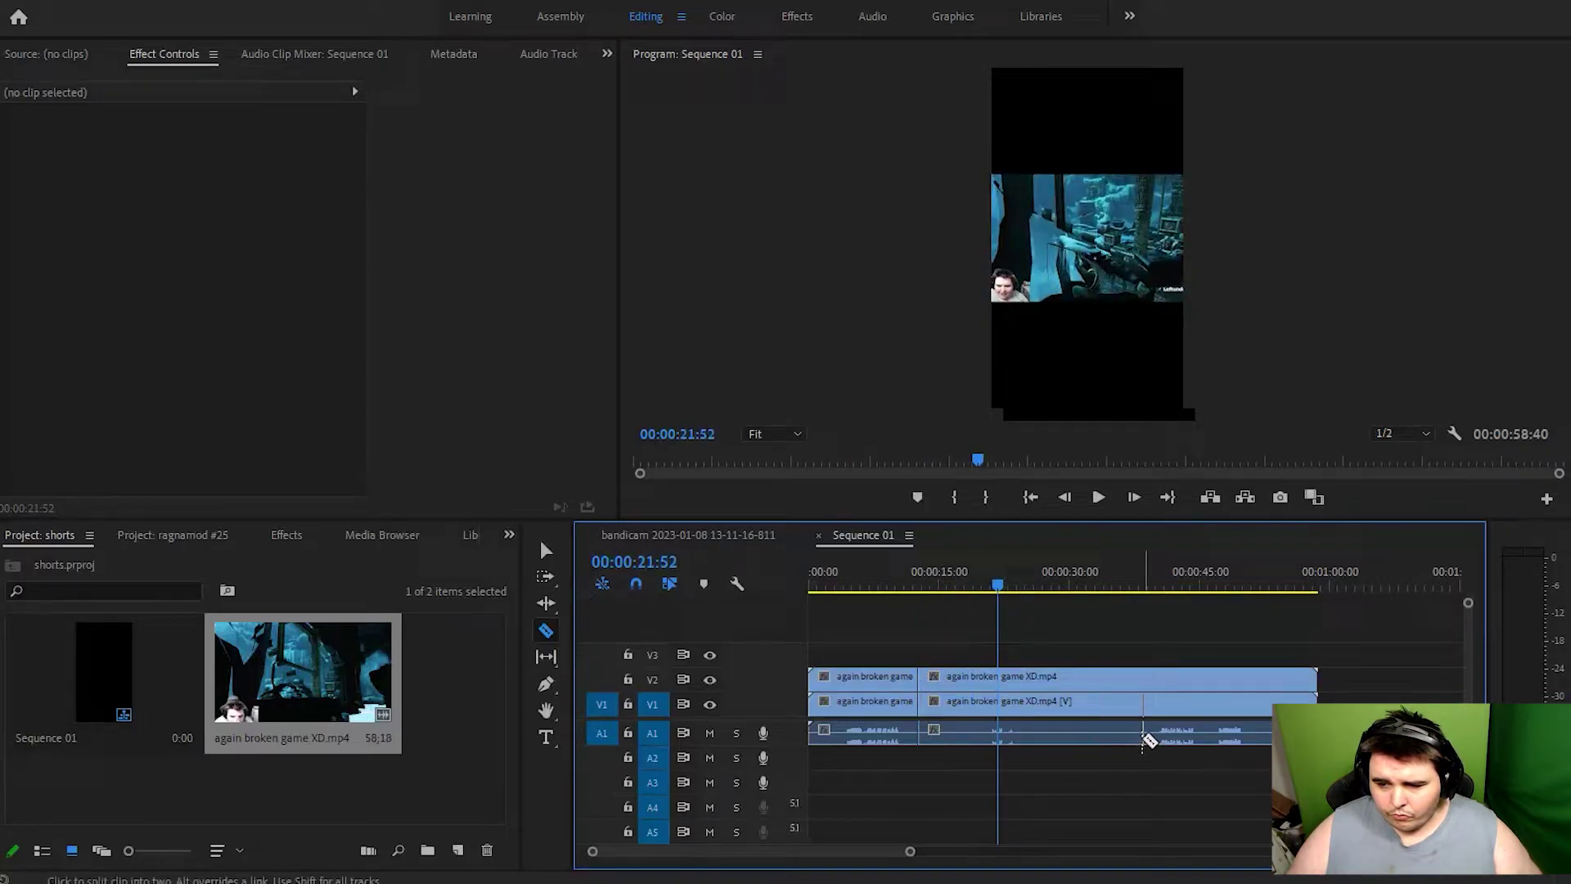
{"action": "left_click", "coordinate": [1143, 732]}
{"action": "left_click", "coordinate": [1137, 676]}
Step: Select the middle section on both tracks and delete it
{"action": "left_click", "coordinate": [547, 550]}
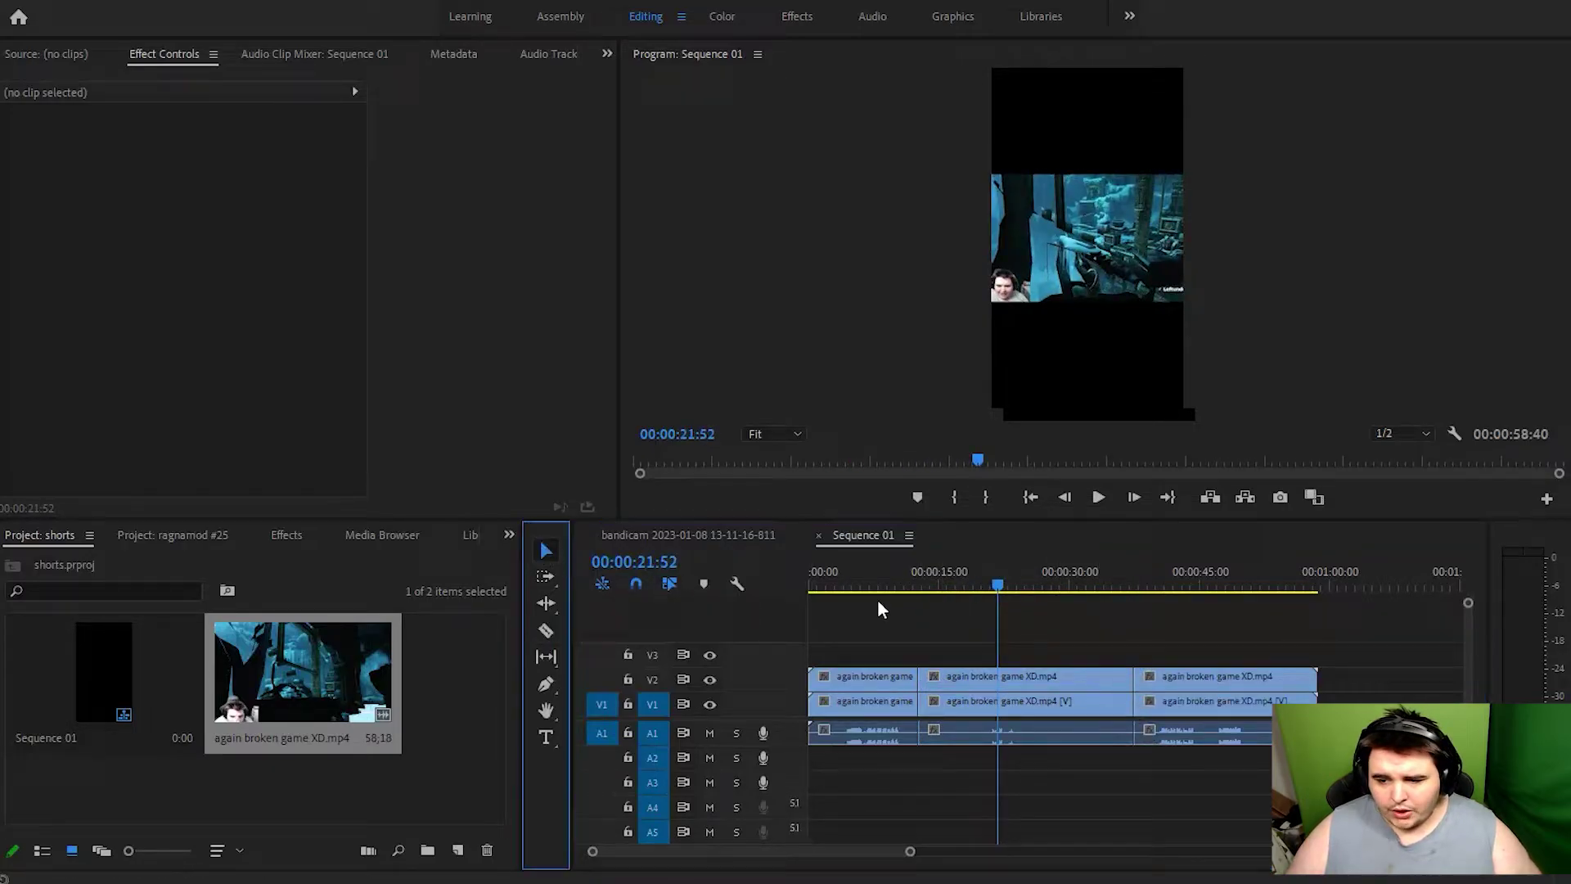
{"action": "left_click_drag", "start_coordinate": [923, 604], "coordinate": [911, 666]}
{"action": "key", "text": "Delete"}
Step: Lower the volume level of both trimmed audio clips, the second to -7.9 dB
{"action": "left_click", "coordinate": [852, 735]}
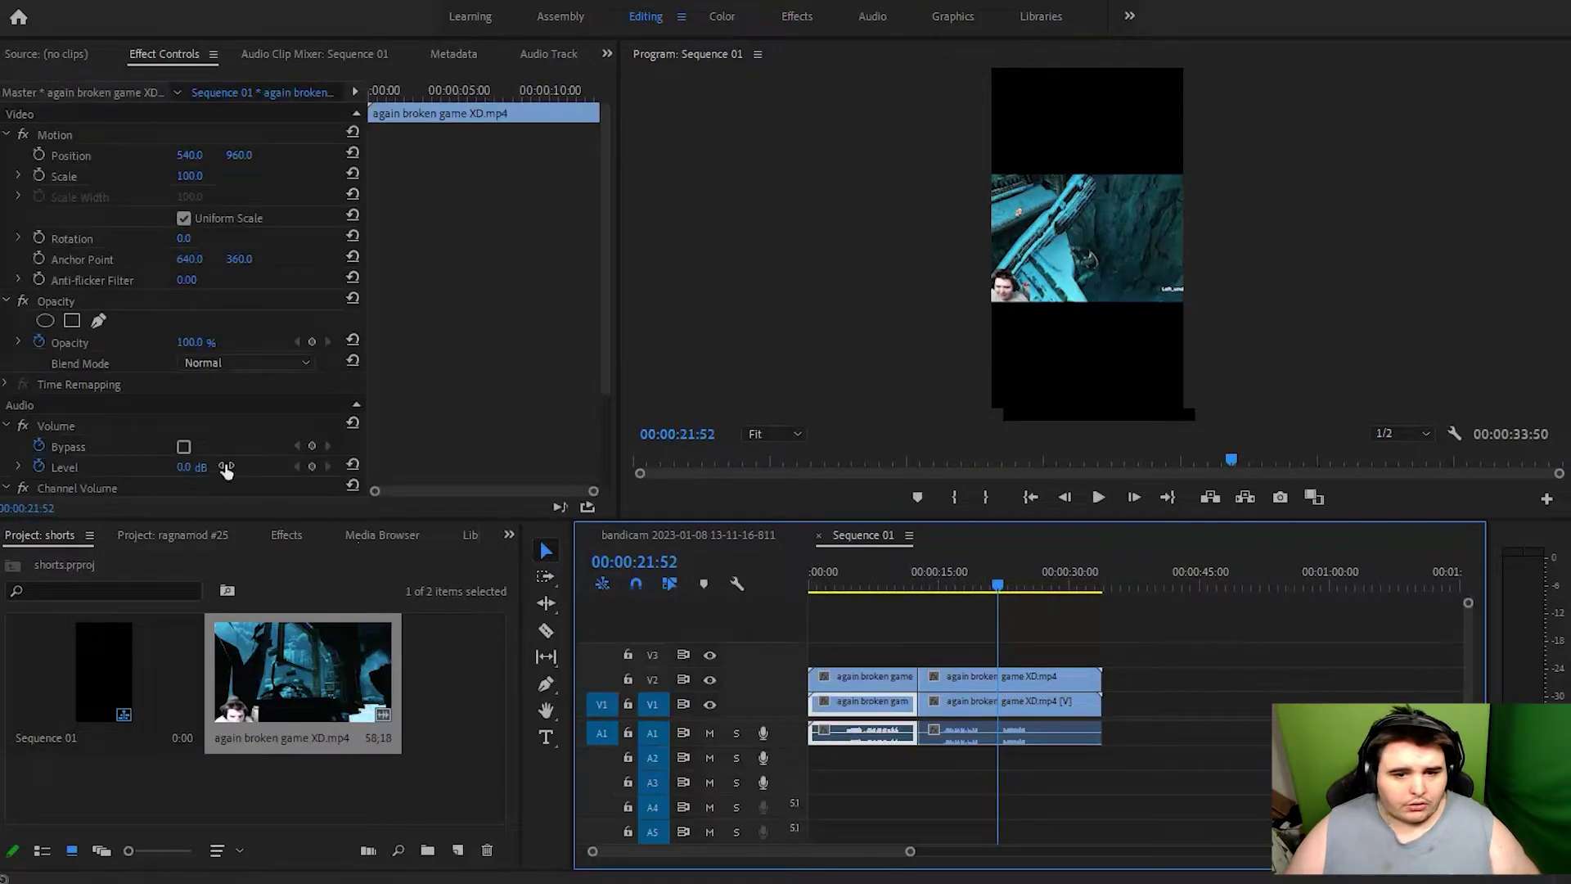
{"action": "left_click", "coordinate": [82, 448]}
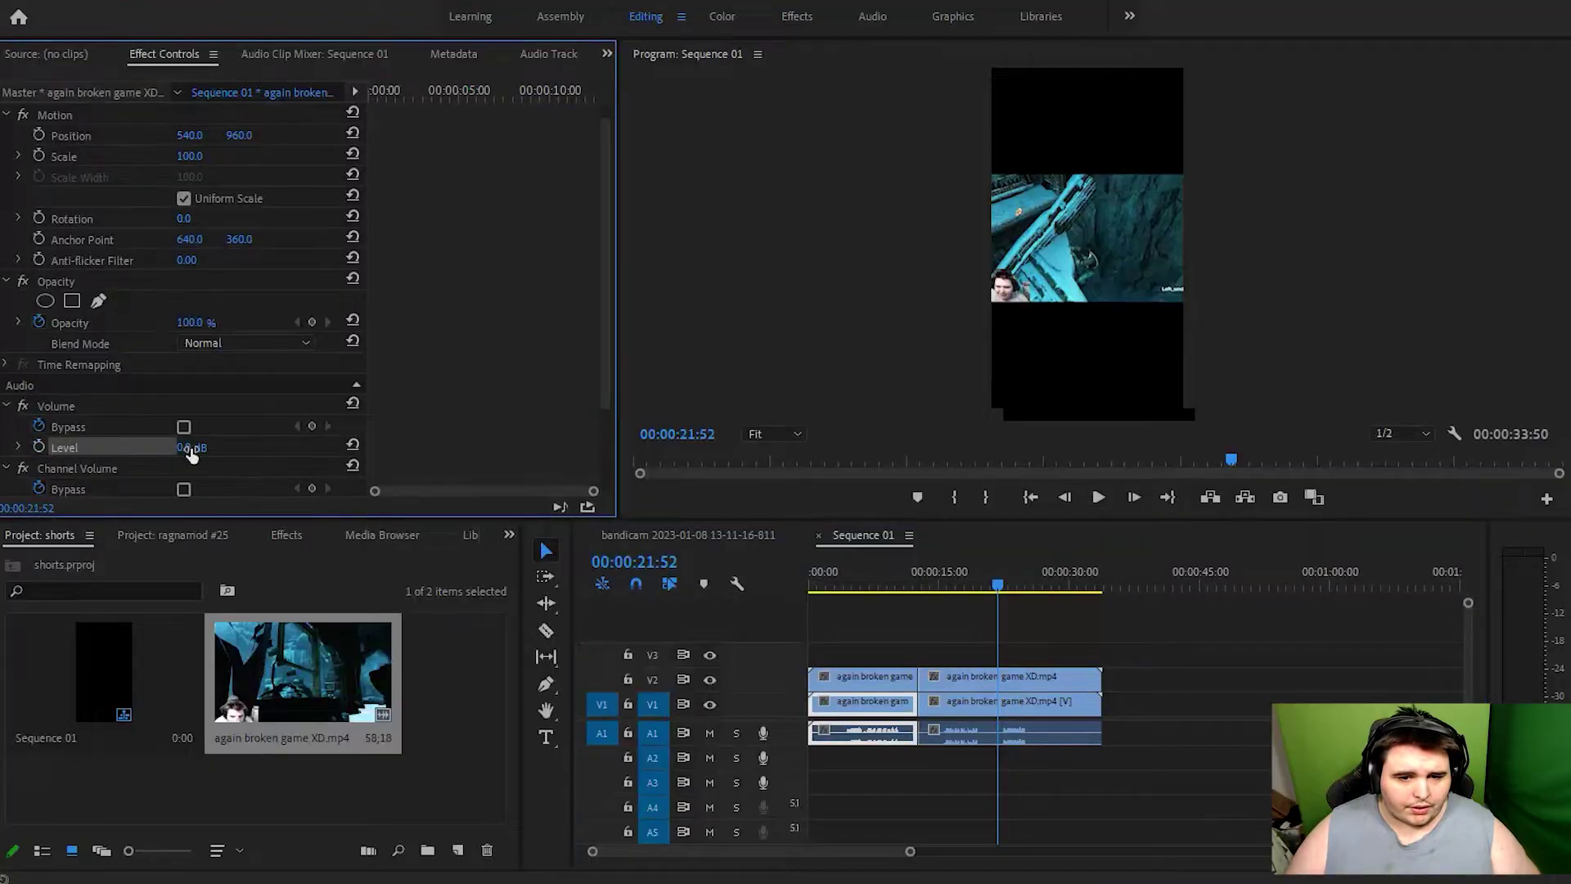
{"action": "left_click_drag", "start_coordinate": [184, 448], "coordinate": [156, 447]}
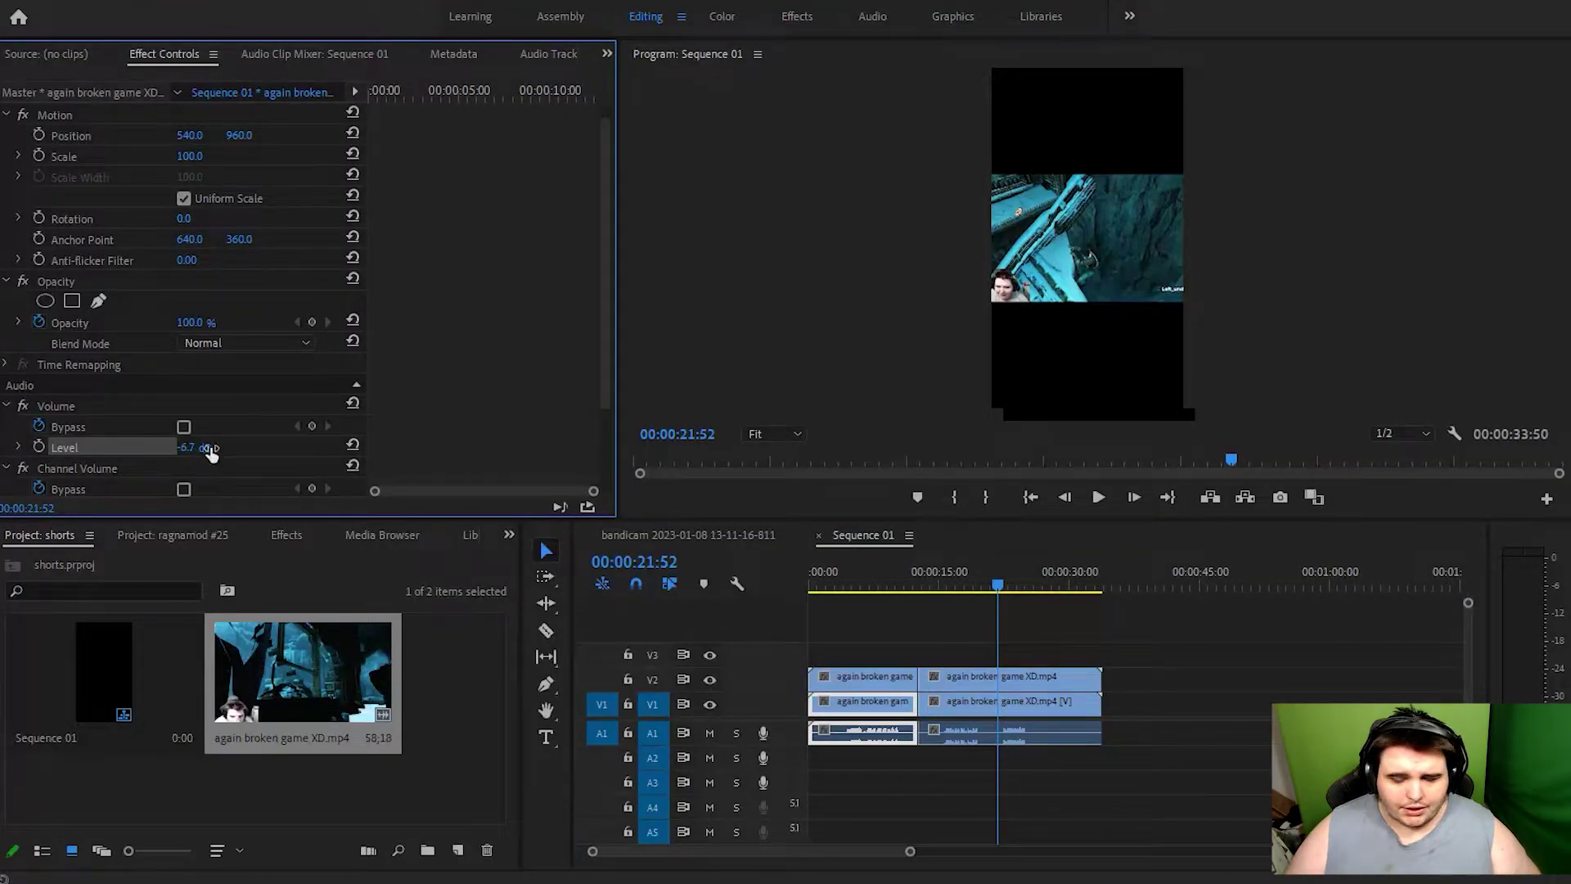
{"action": "left_click", "coordinate": [999, 730]}
{"action": "scroll", "coordinate": [218, 446], "scroll_direction": "down", "scroll_amount": 1}
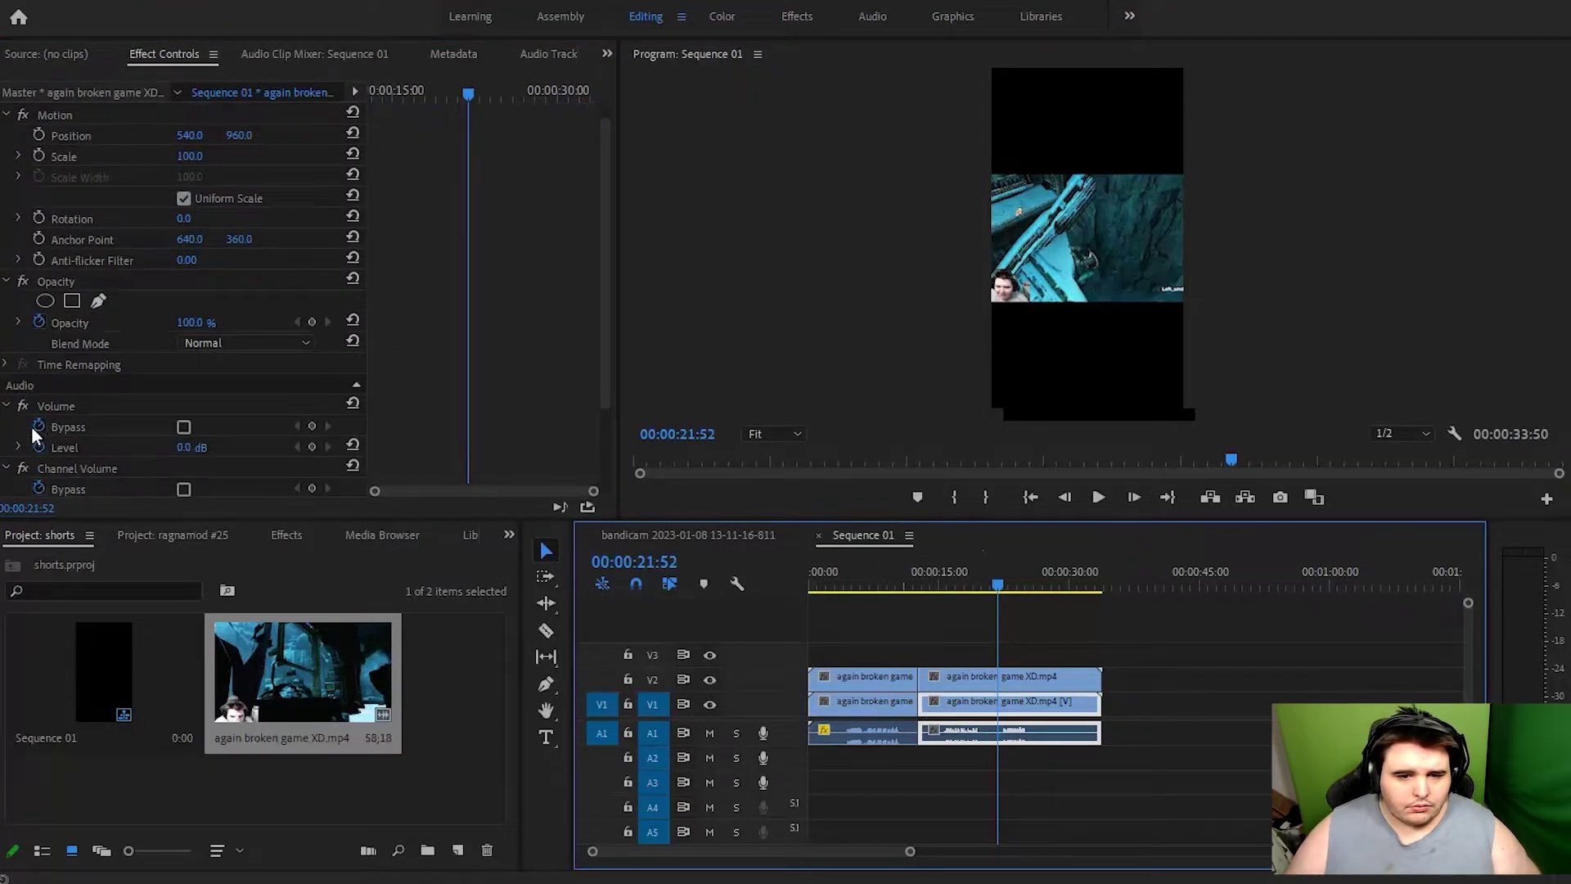
{"action": "left_click", "coordinate": [39, 446]}
{"action": "left_click_drag", "start_coordinate": [188, 447], "coordinate": [168, 447]}
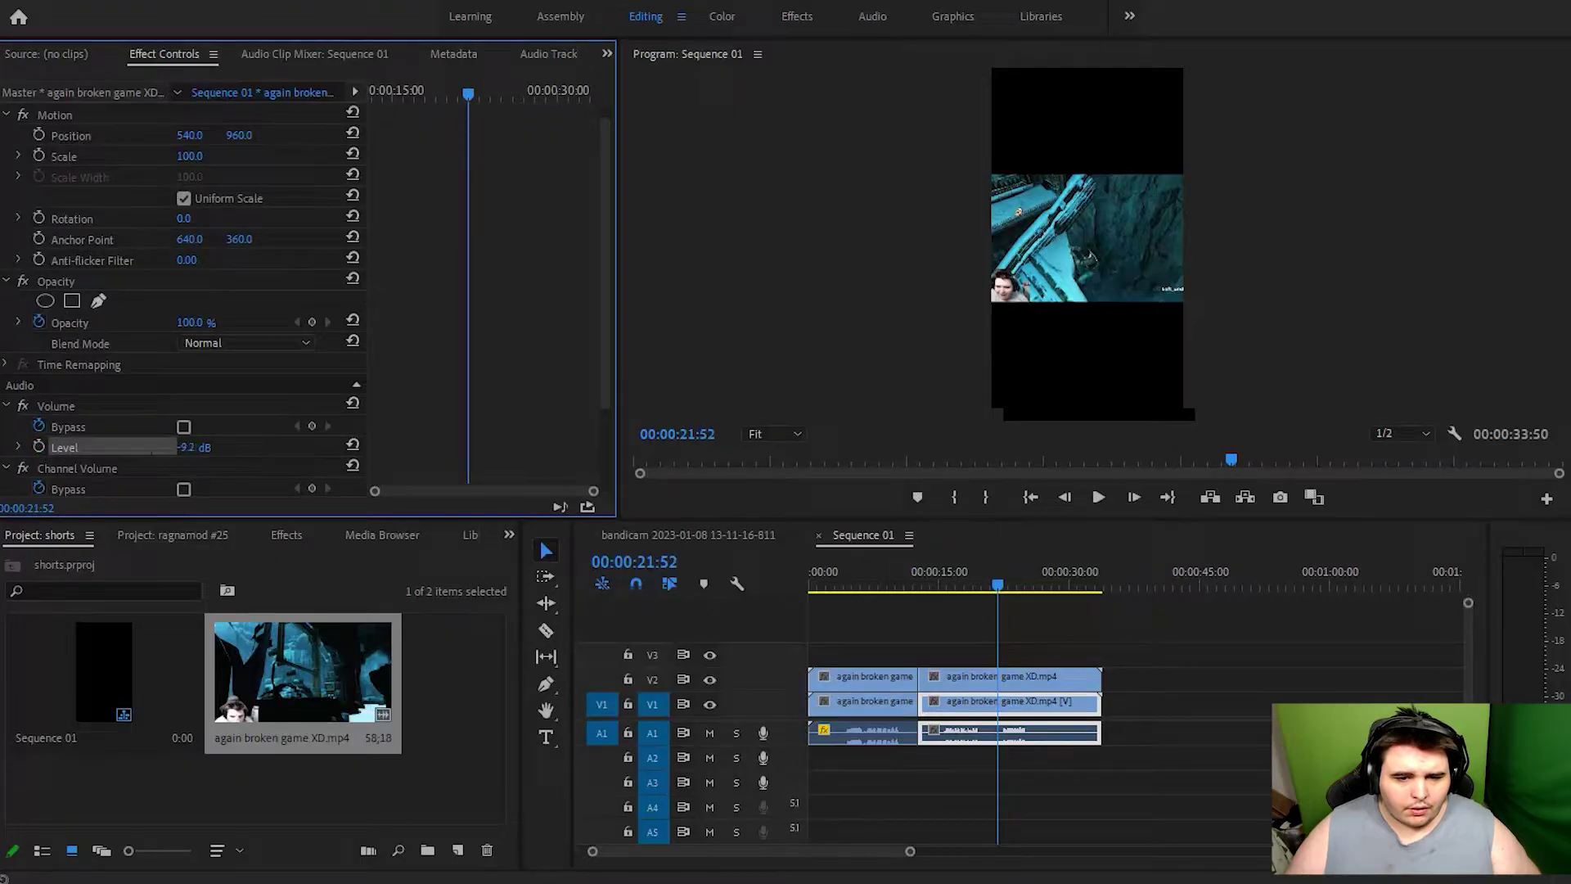
Step: Play the edited sequence back from the beginning
{"action": "left_click", "coordinate": [950, 558]}
{"action": "key", "text": "space"}
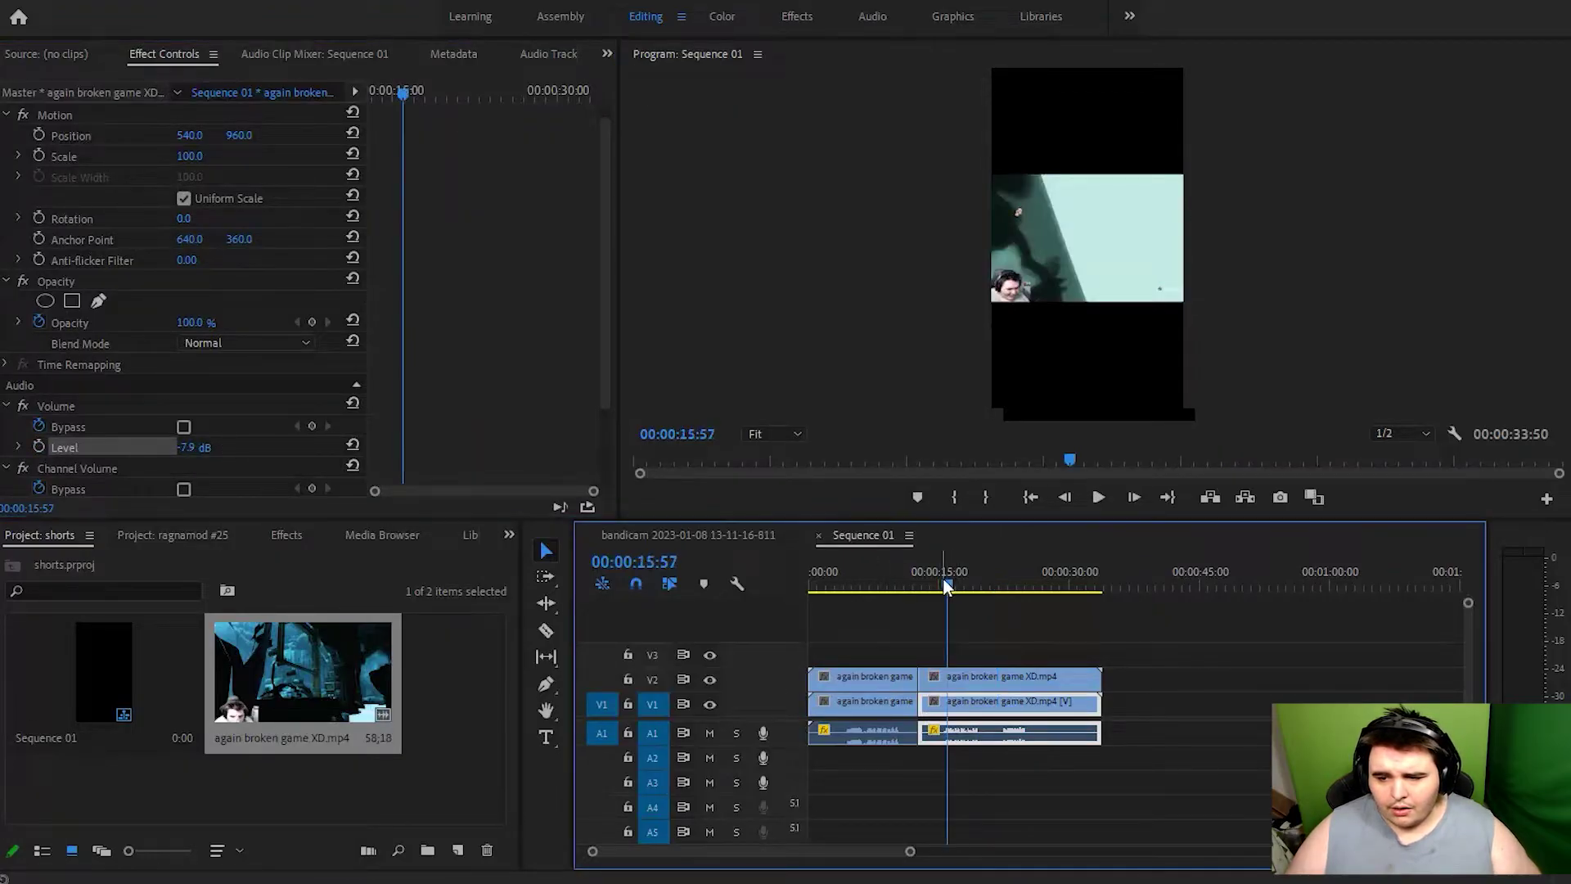
{"action": "key", "text": "Home"}
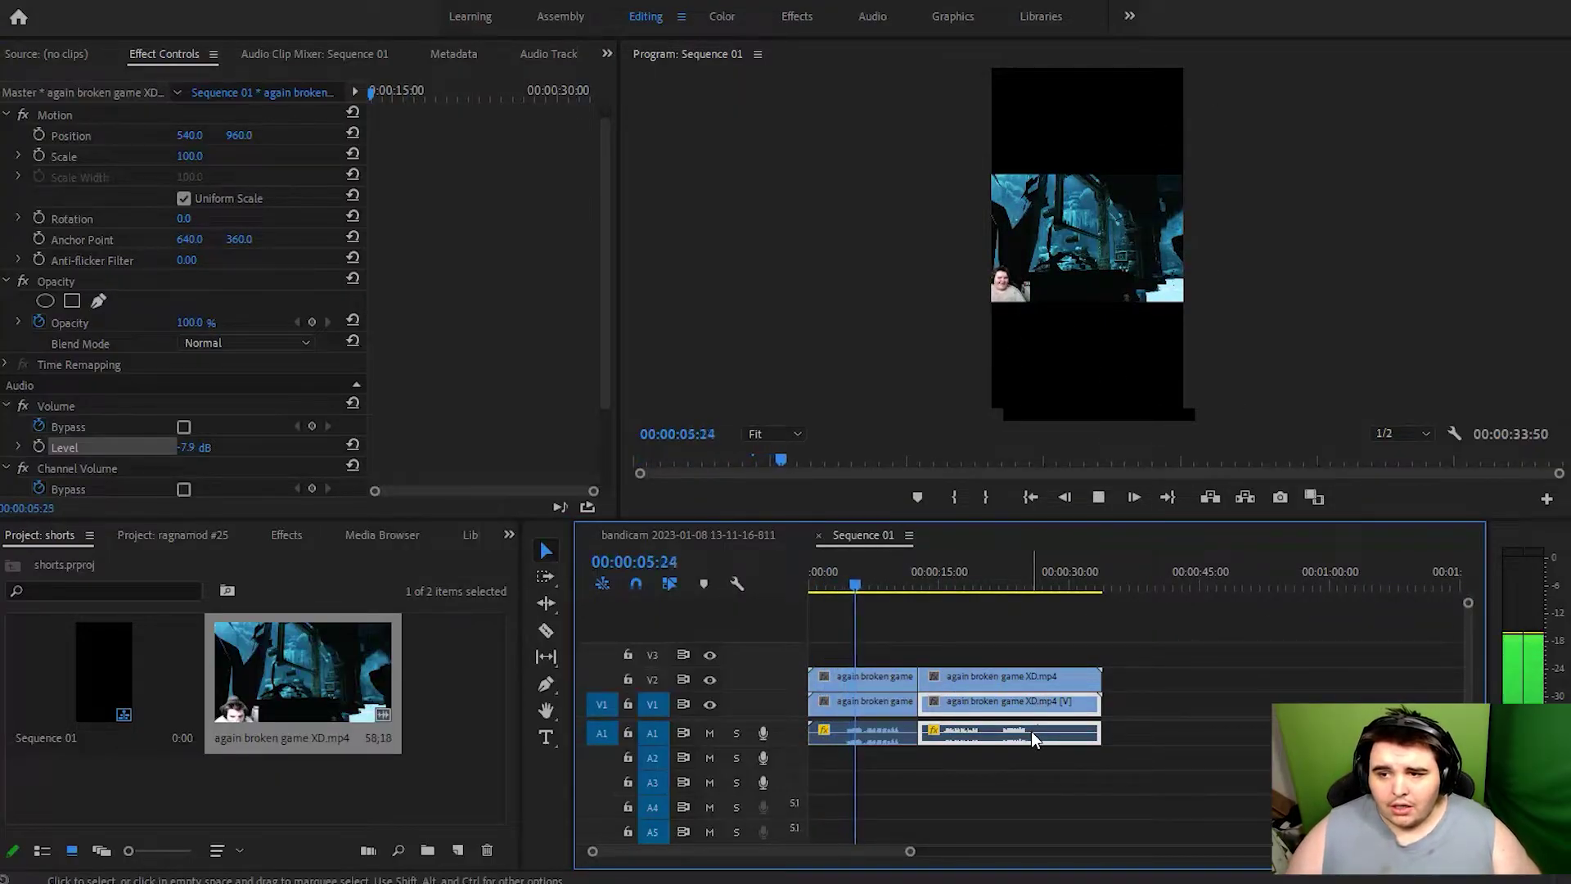
{"action": "key", "text": "space"}
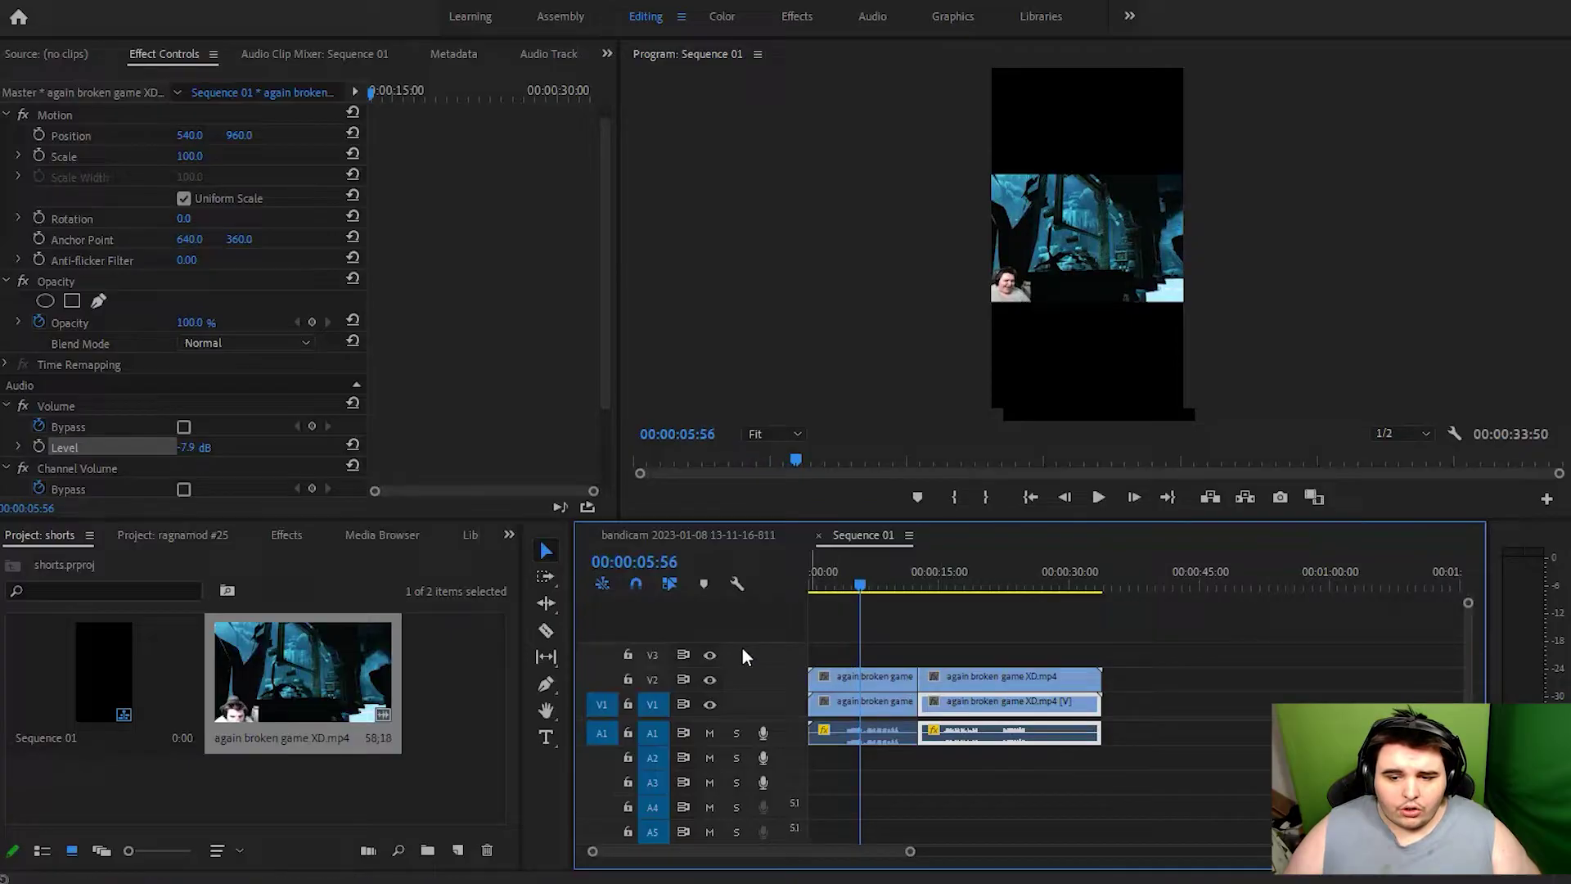
Step: Add a rectangular mask to the upper clip copy and move it over the facecam
{"action": "left_click", "coordinate": [875, 676]}
{"action": "left_click", "coordinate": [57, 136]}
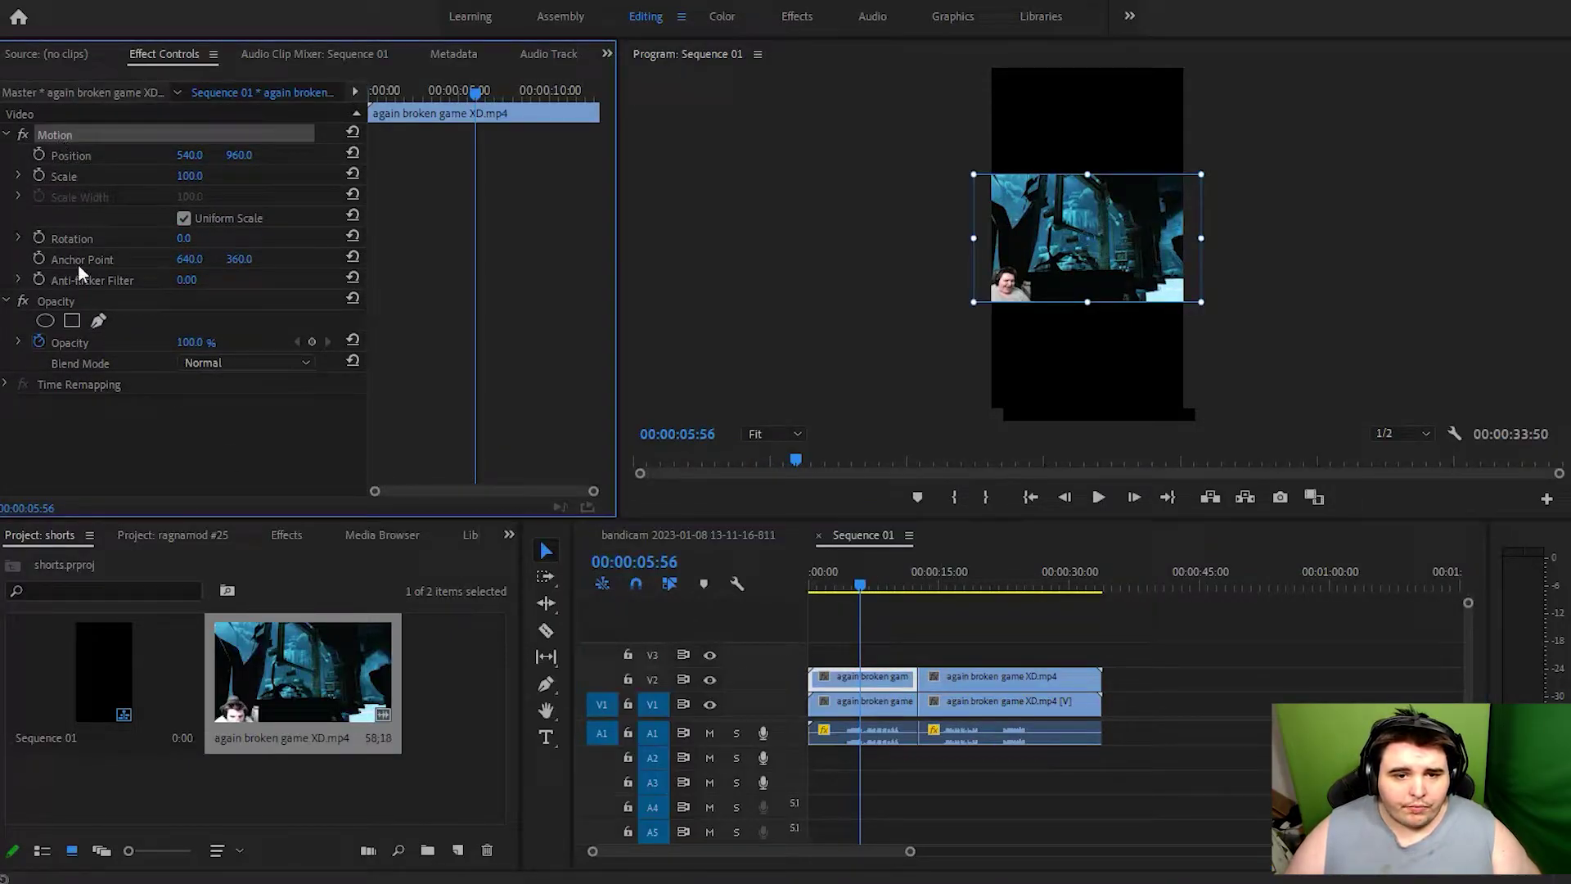
{"action": "left_click", "coordinate": [72, 320]}
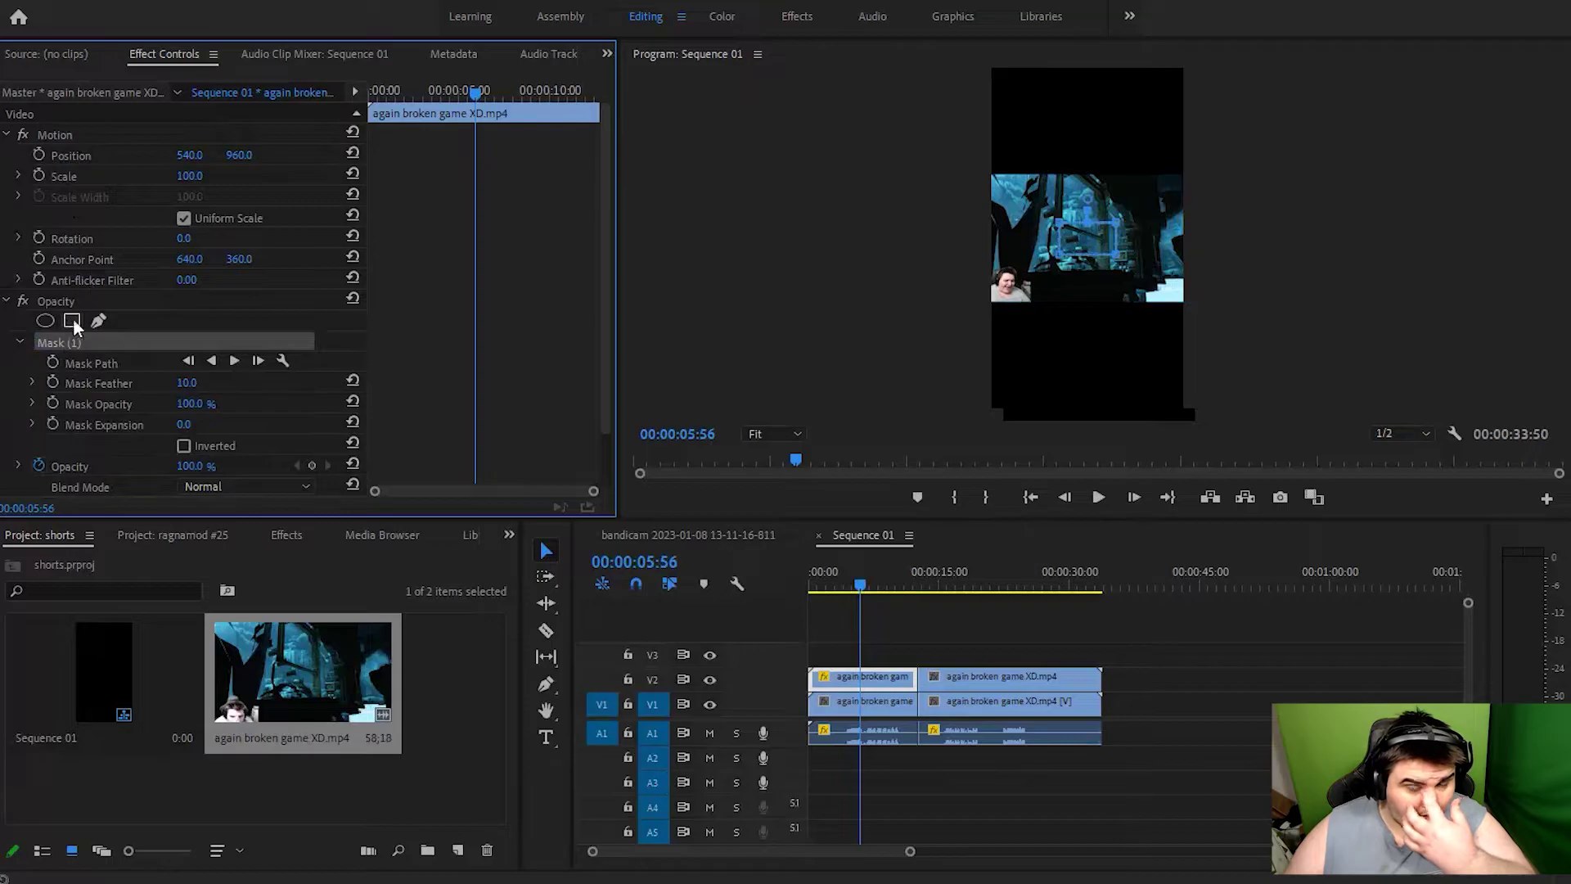
{"action": "left_click_drag", "start_coordinate": [1084, 245], "coordinate": [1002, 288]}
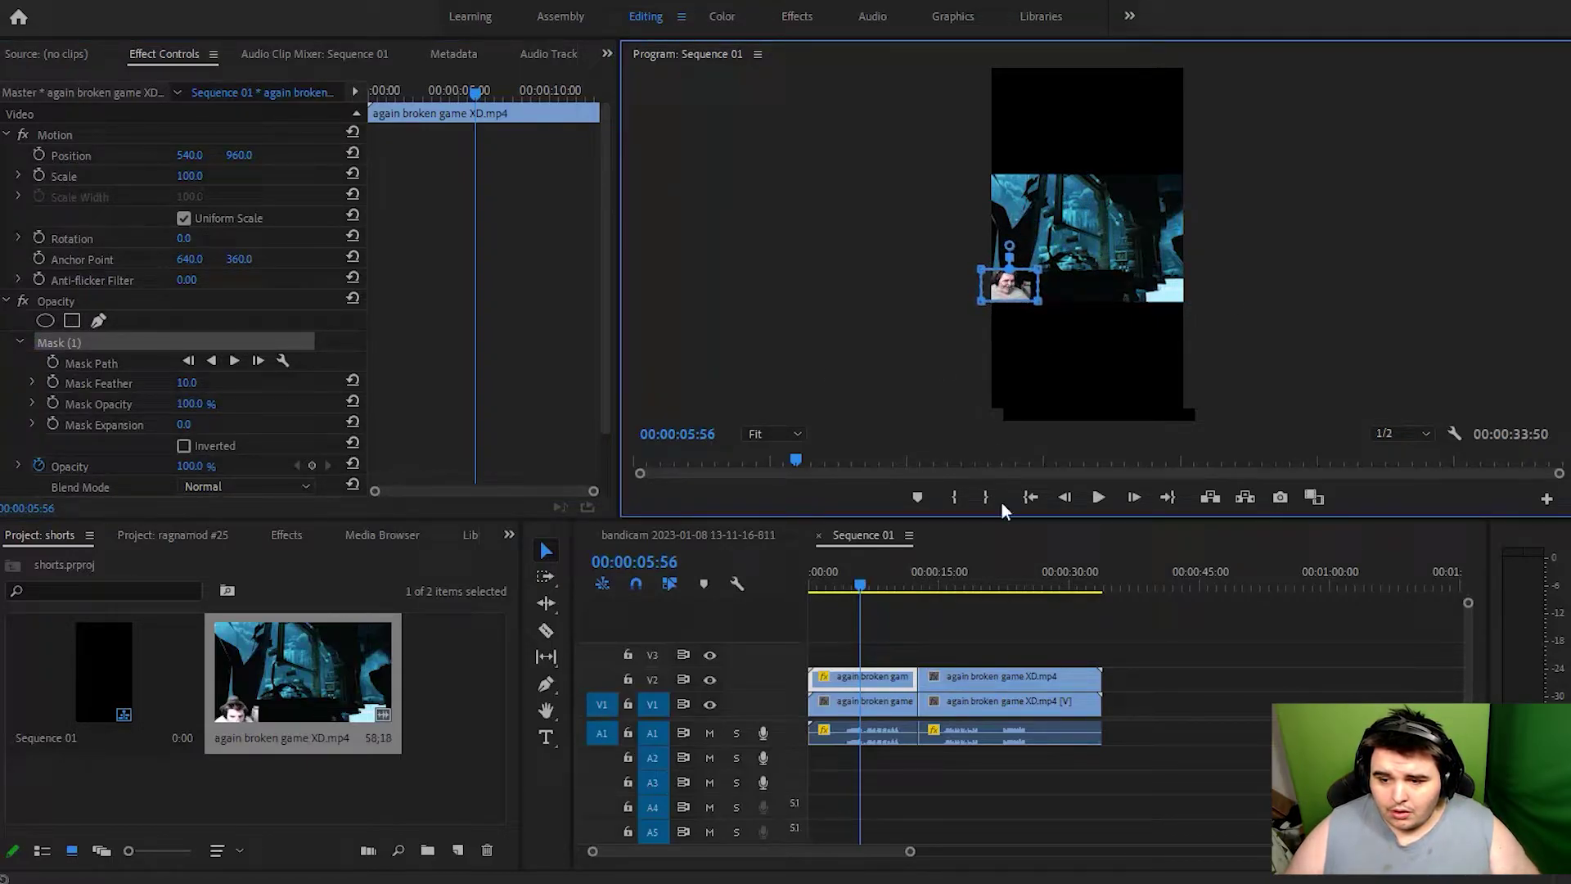
Step: Scale the webcam clip to 293.8 and position it across the top of the frame
{"action": "left_click", "coordinate": [911, 647]}
{"action": "left_click", "coordinate": [890, 676]}
{"action": "left_click", "coordinate": [66, 136]}
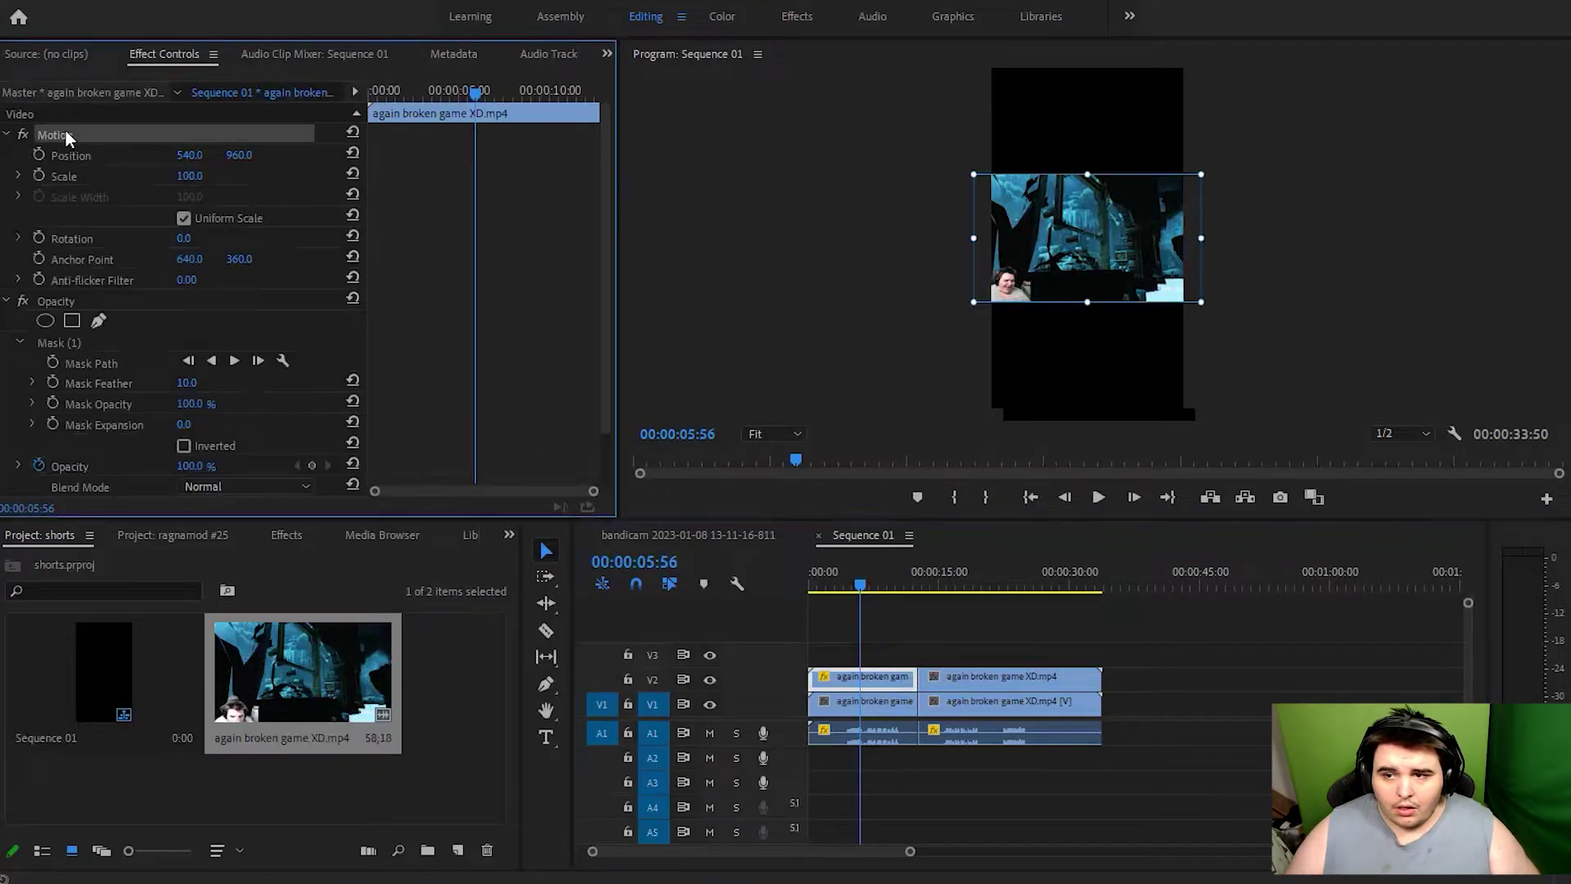
{"action": "left_click_drag", "start_coordinate": [1103, 242], "coordinate": [1150, 169]}
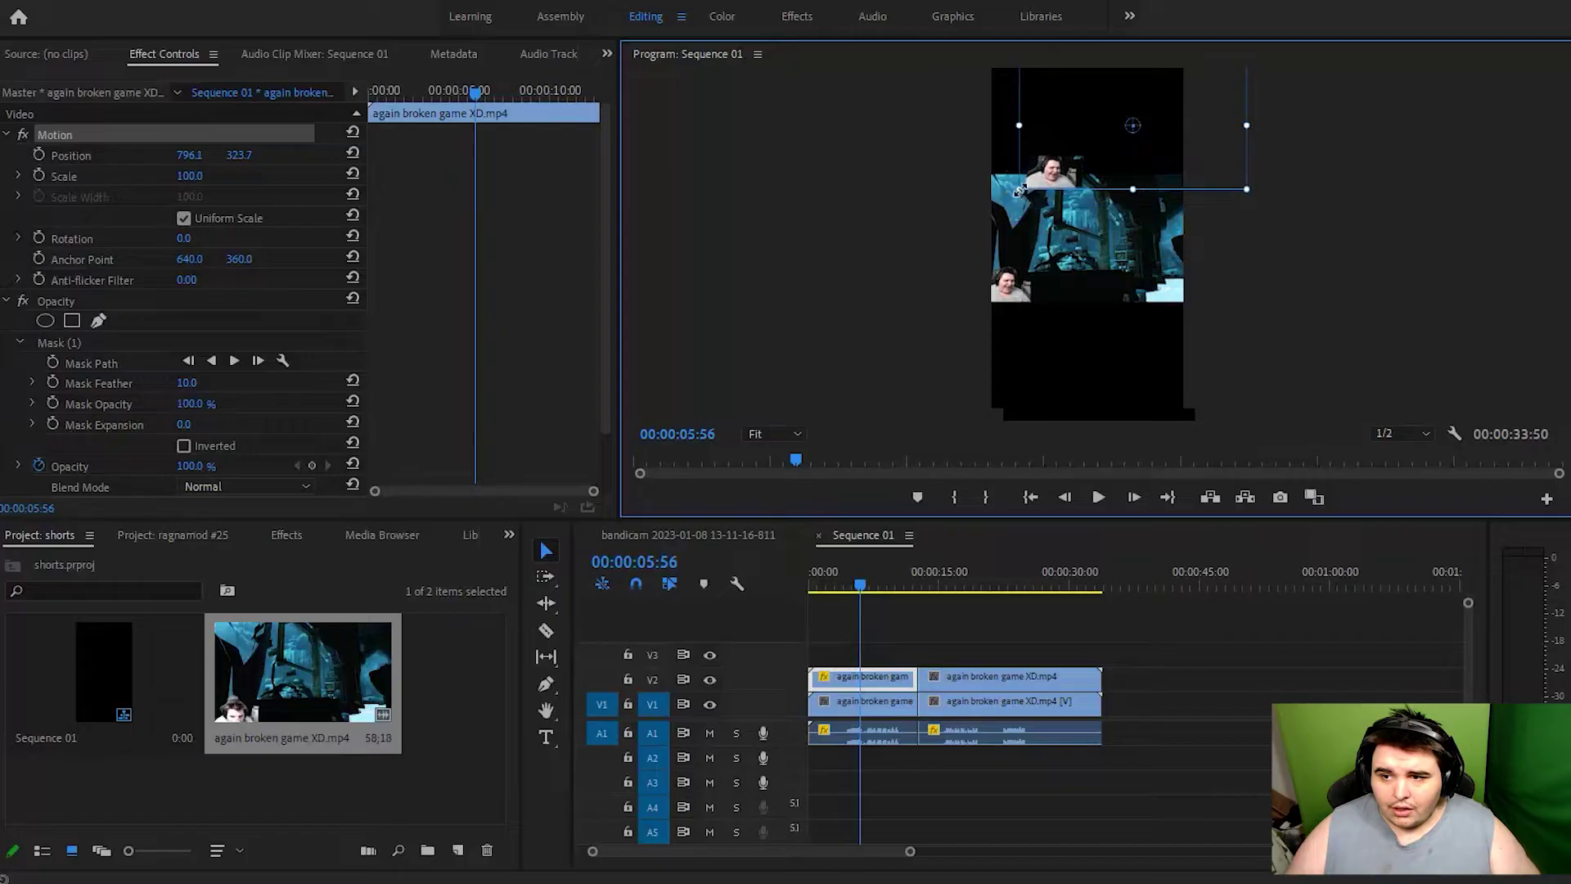
{"action": "left_click_drag", "start_coordinate": [1020, 190], "coordinate": [1266, 173]}
{"action": "left_click_drag", "start_coordinate": [970, 203], "coordinate": [1069, 165]}
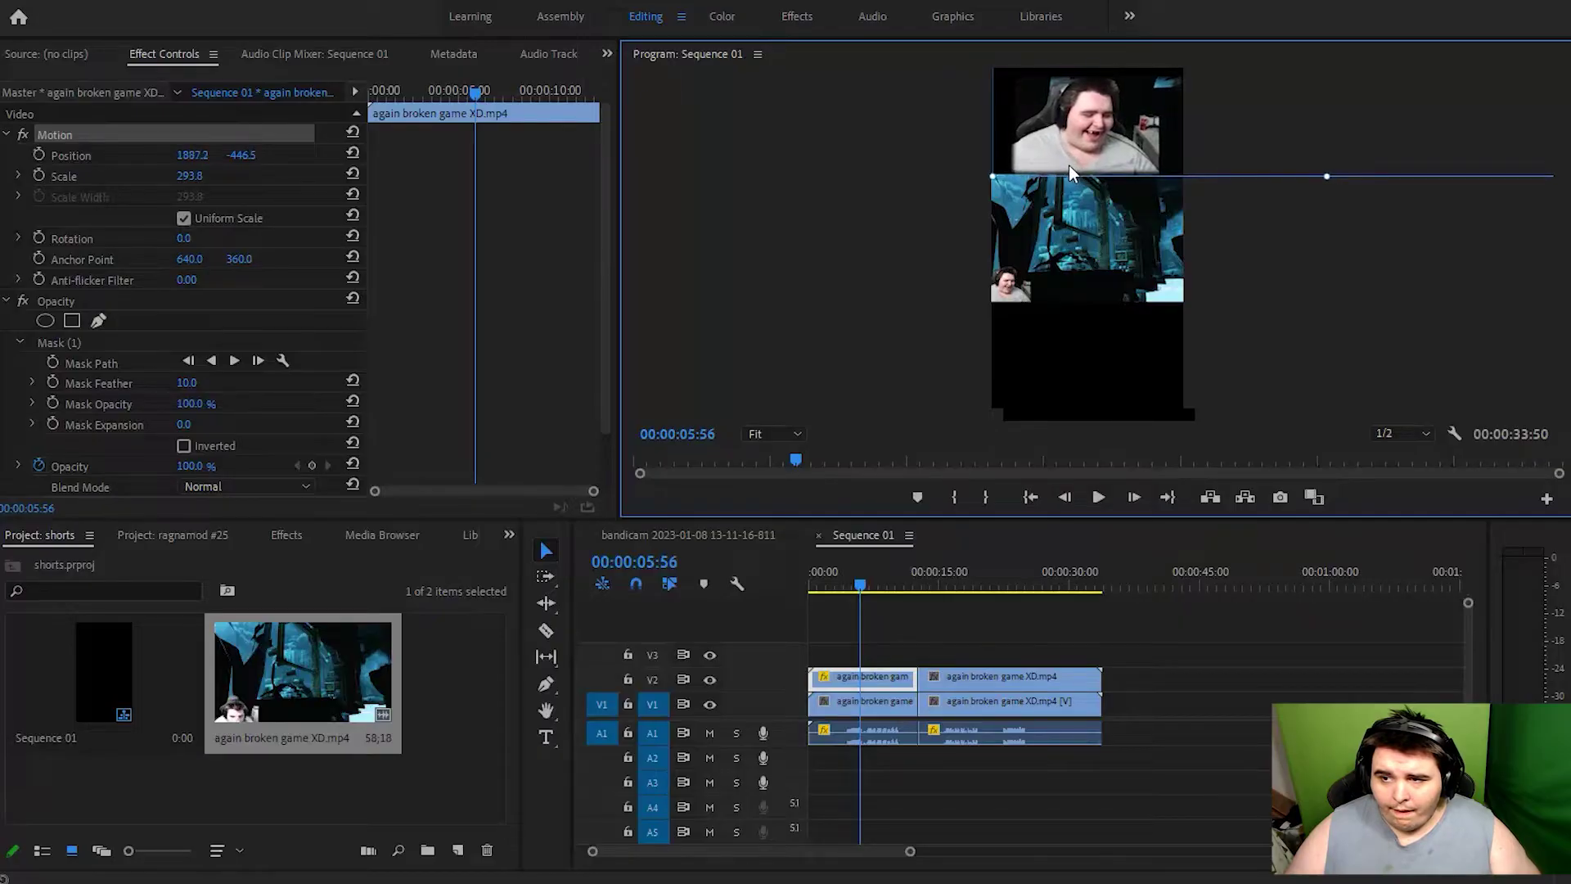
{"action": "left_click", "coordinate": [872, 337]}
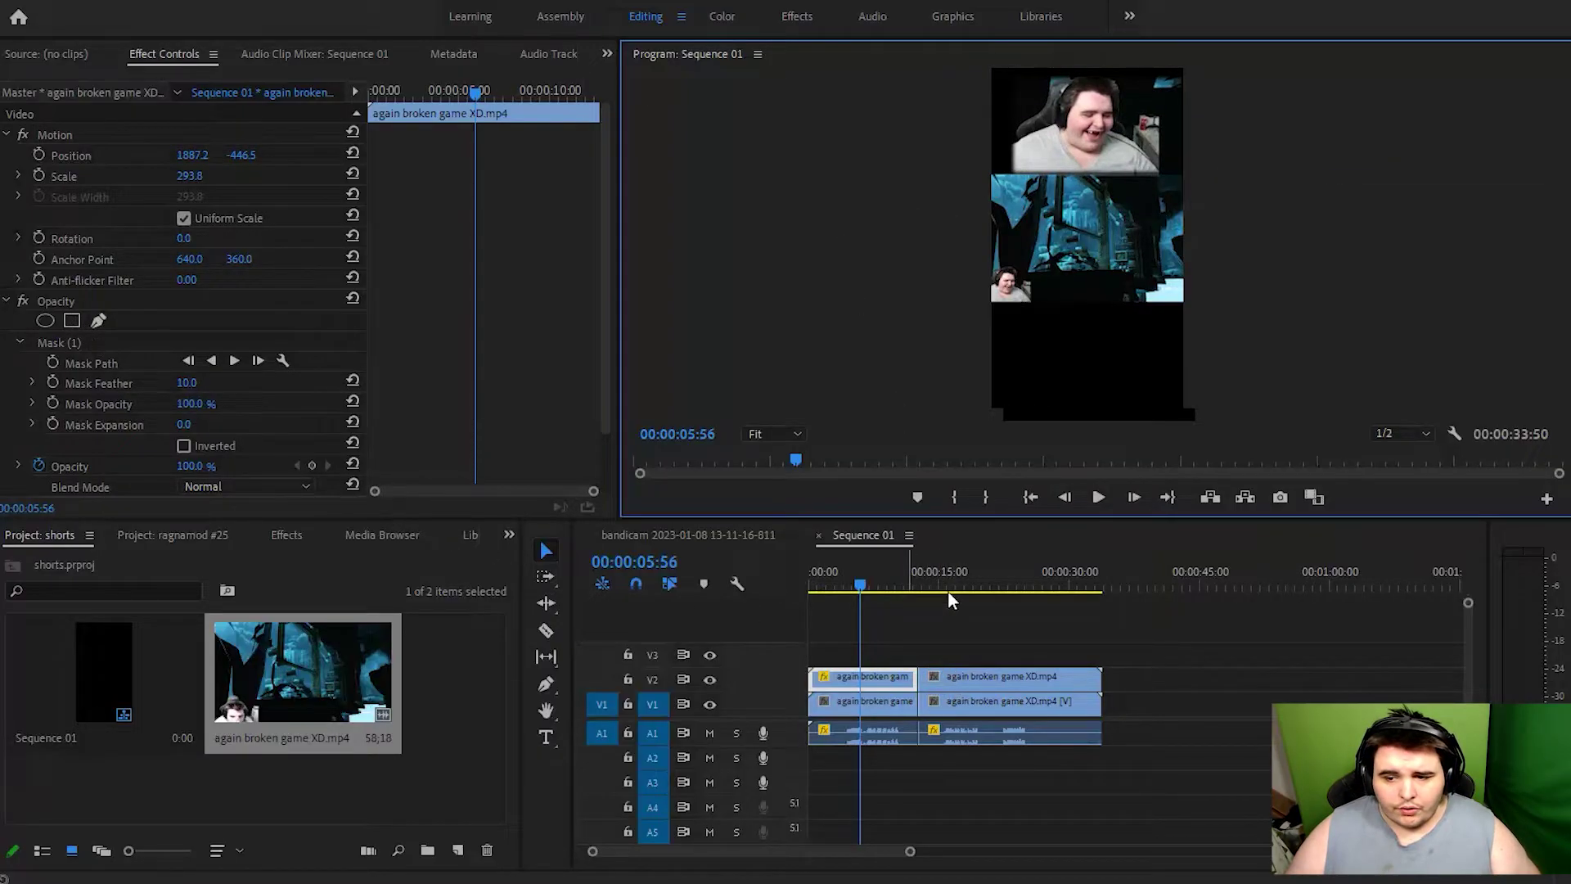
Step: Copy Mask (1) from the first webcam clip and paste it onto the second clip's Opacity
{"action": "left_click", "coordinate": [946, 678]}
{"action": "left_click", "coordinate": [851, 676]}
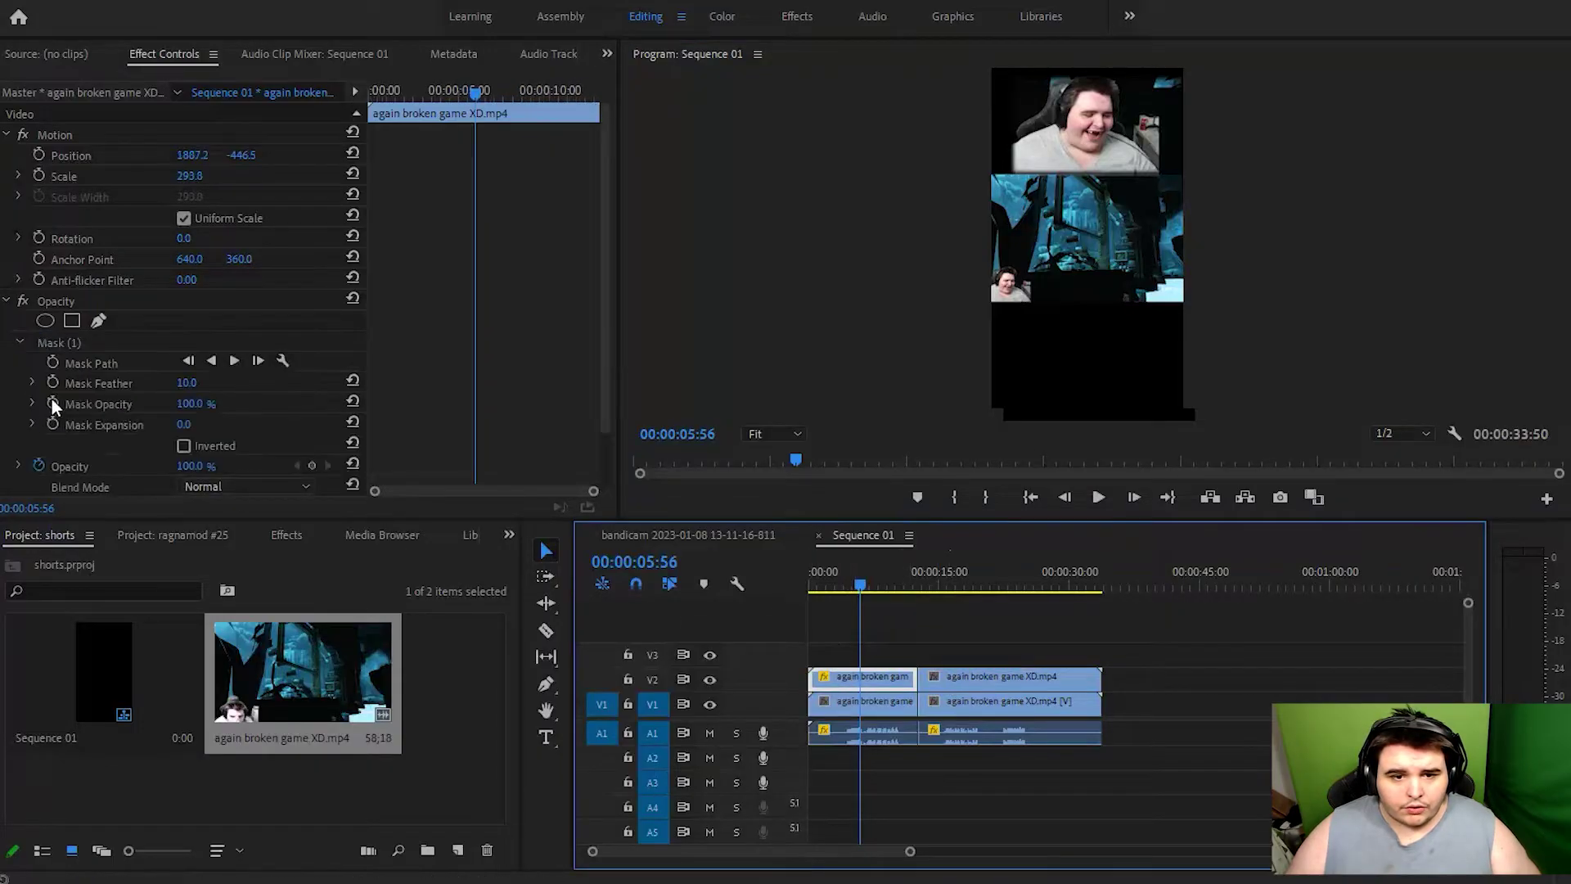
{"action": "right_click", "coordinate": [71, 341]}
{"action": "left_click", "coordinate": [110, 459]}
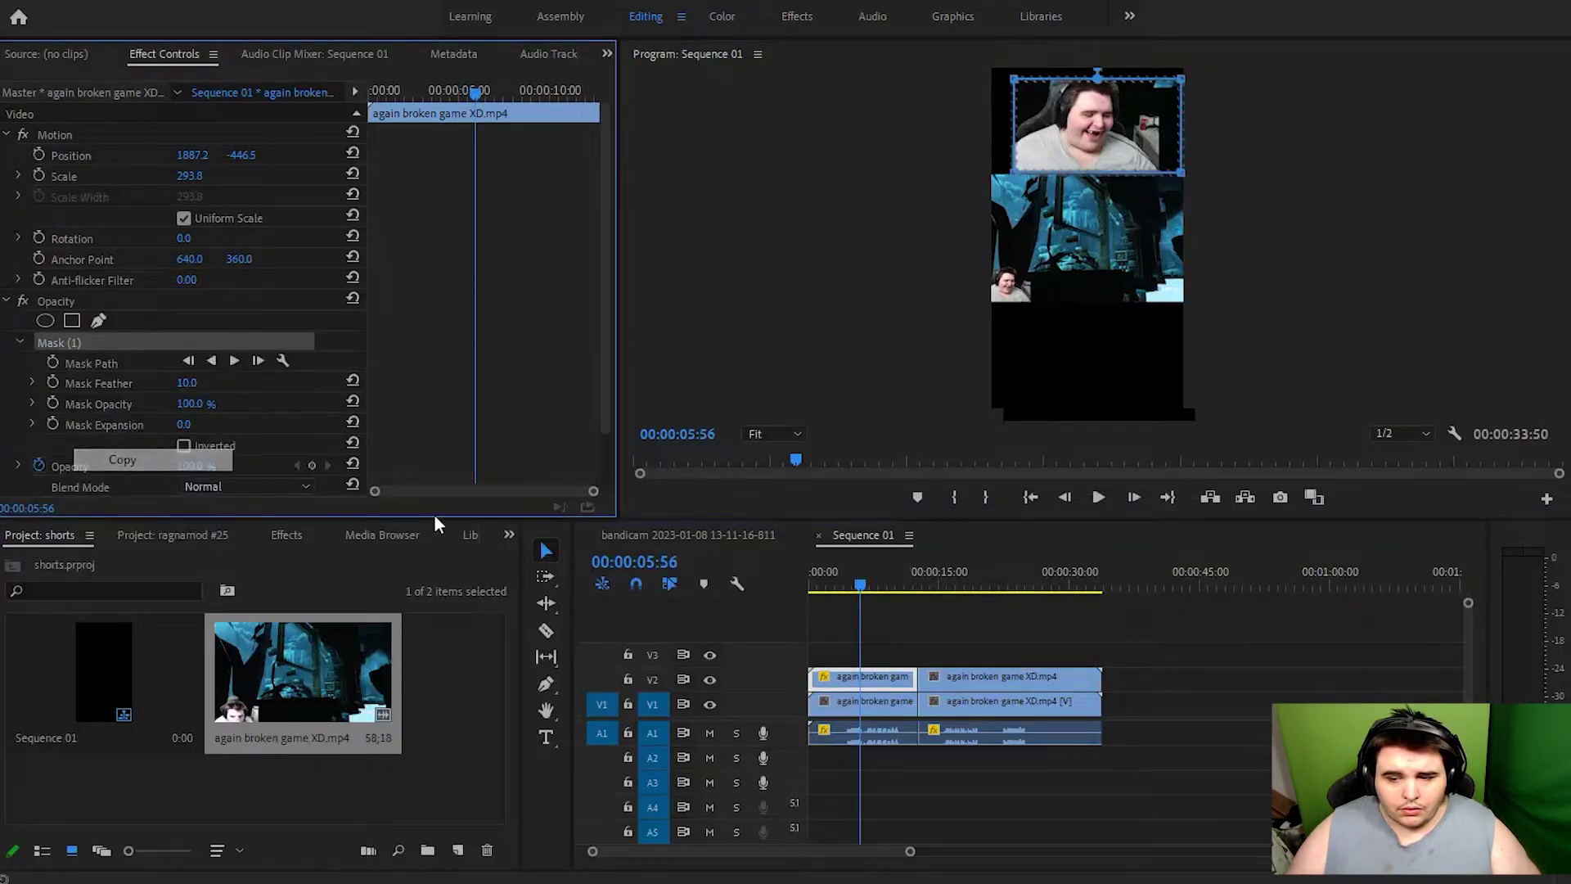
{"action": "left_click", "coordinate": [970, 676]}
{"action": "right_click", "coordinate": [111, 313]}
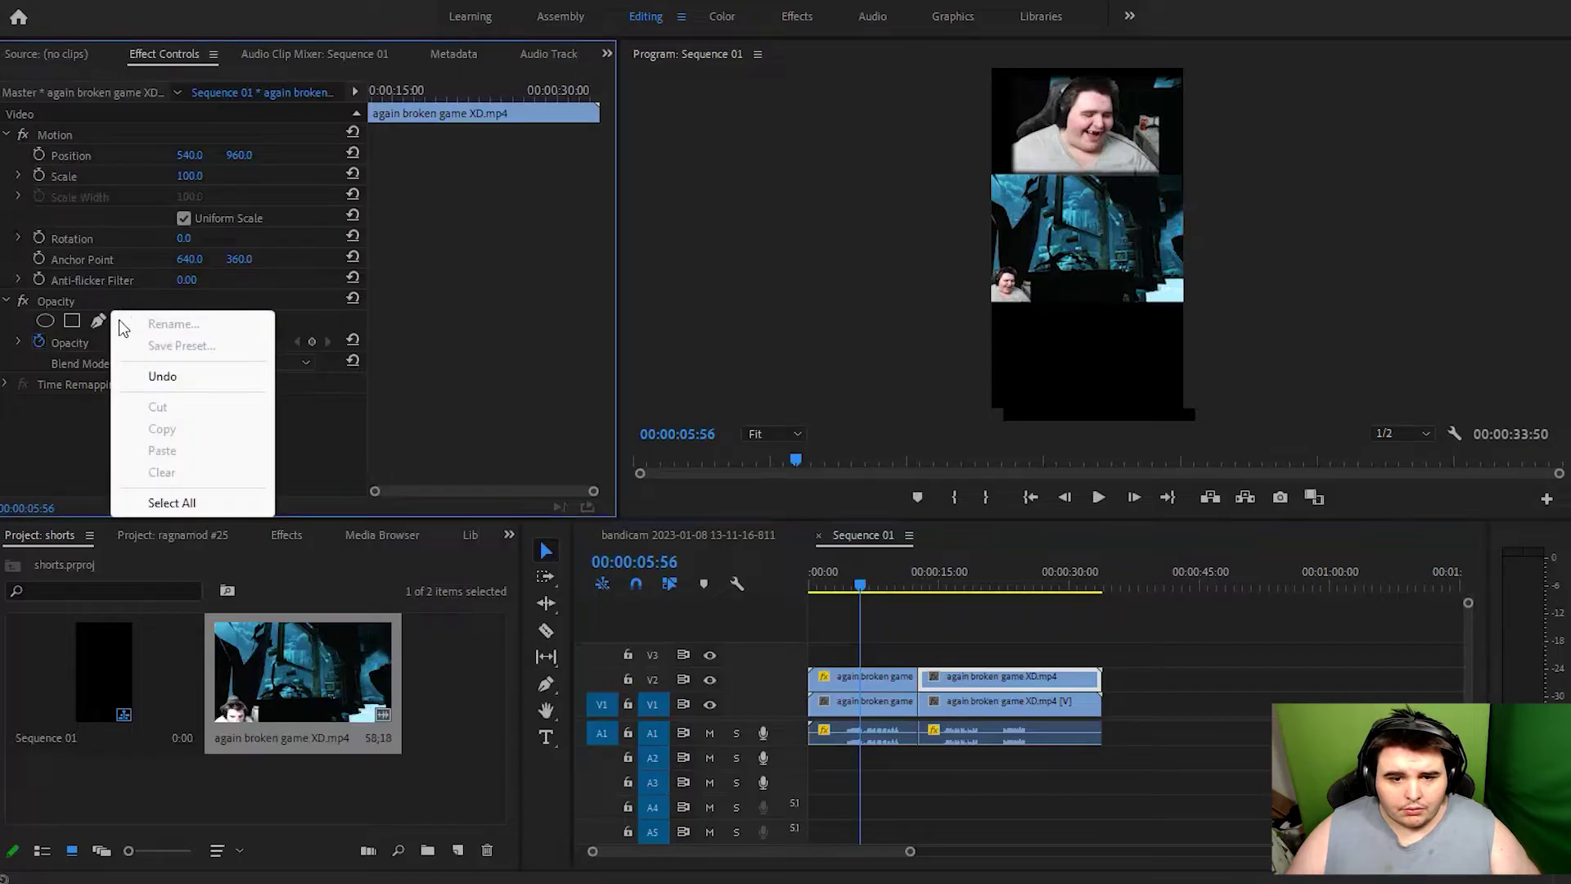
{"action": "left_click", "coordinate": [76, 386]}
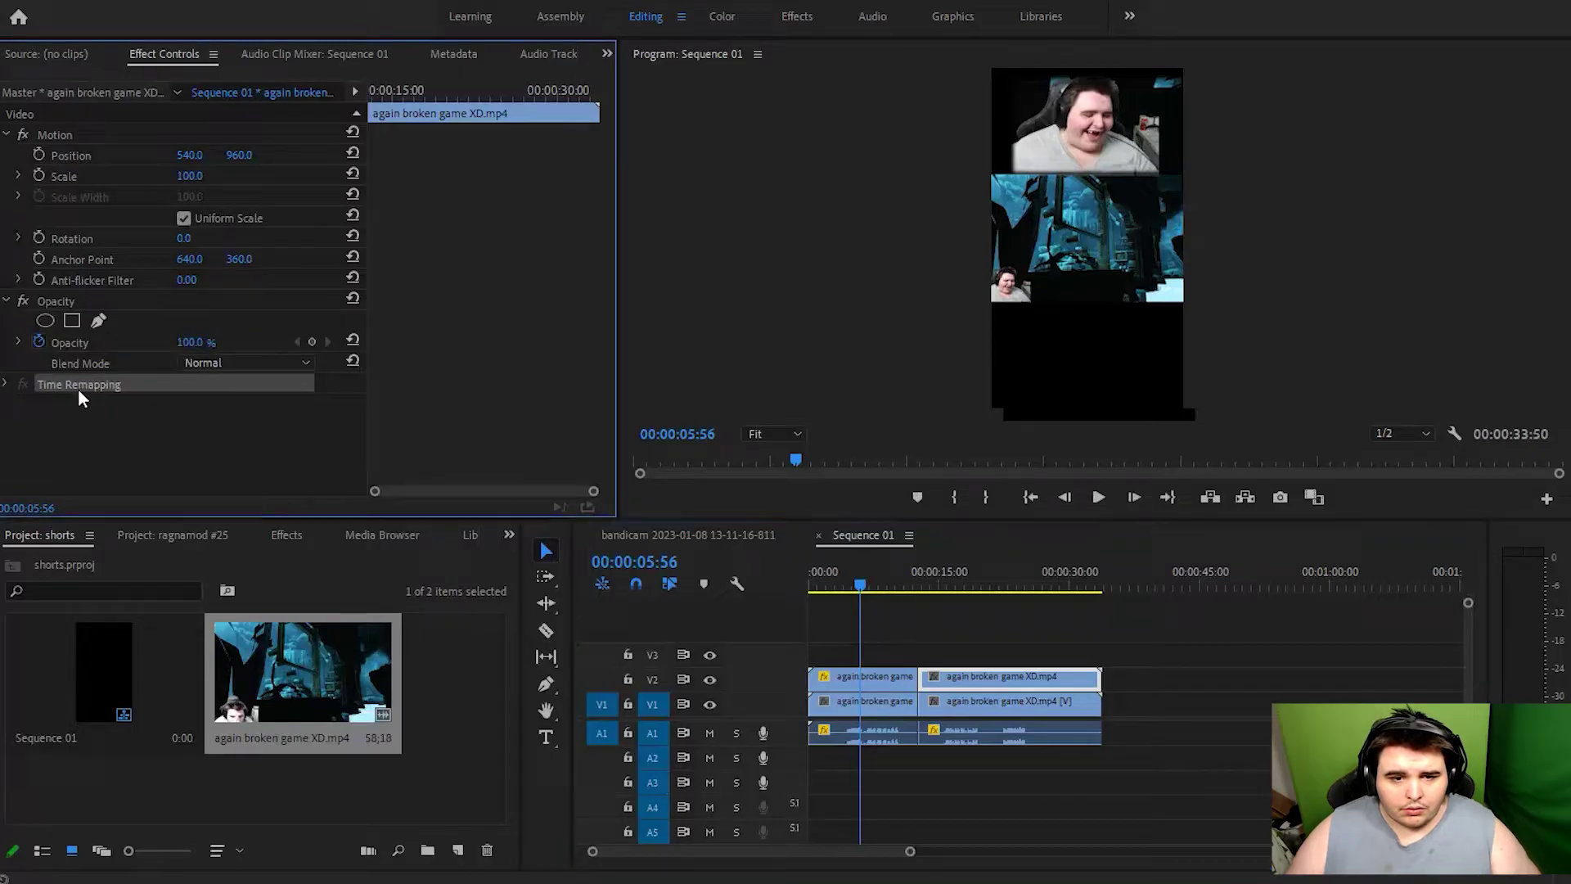
{"action": "right_click", "coordinate": [87, 299]}
{"action": "left_click", "coordinate": [139, 439]}
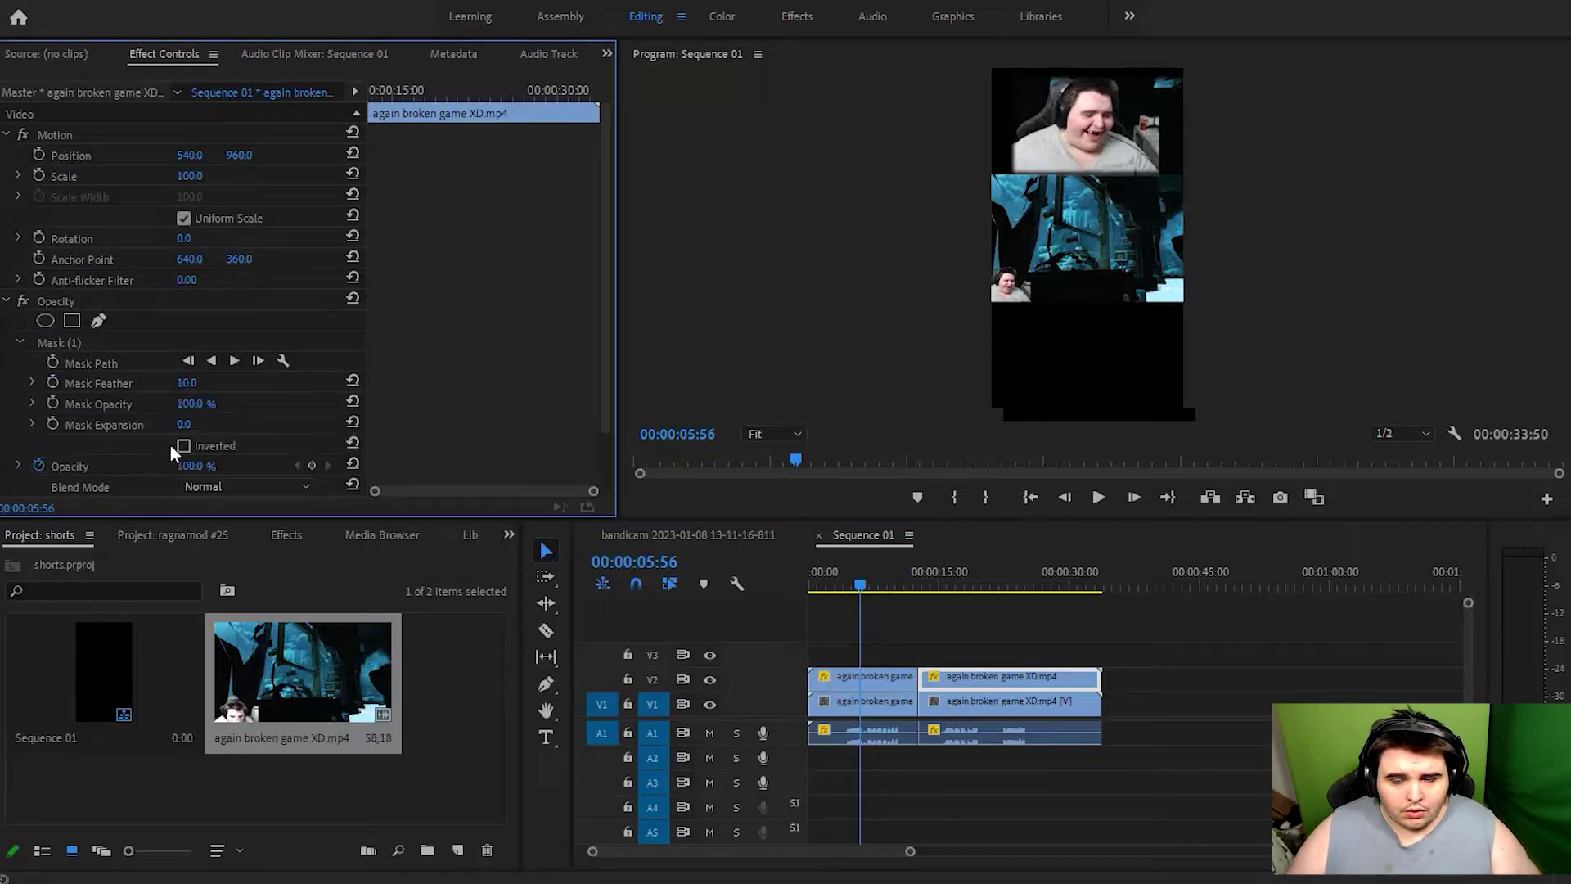
{"action": "left_click_drag", "start_coordinate": [857, 586], "coordinate": [905, 586]}
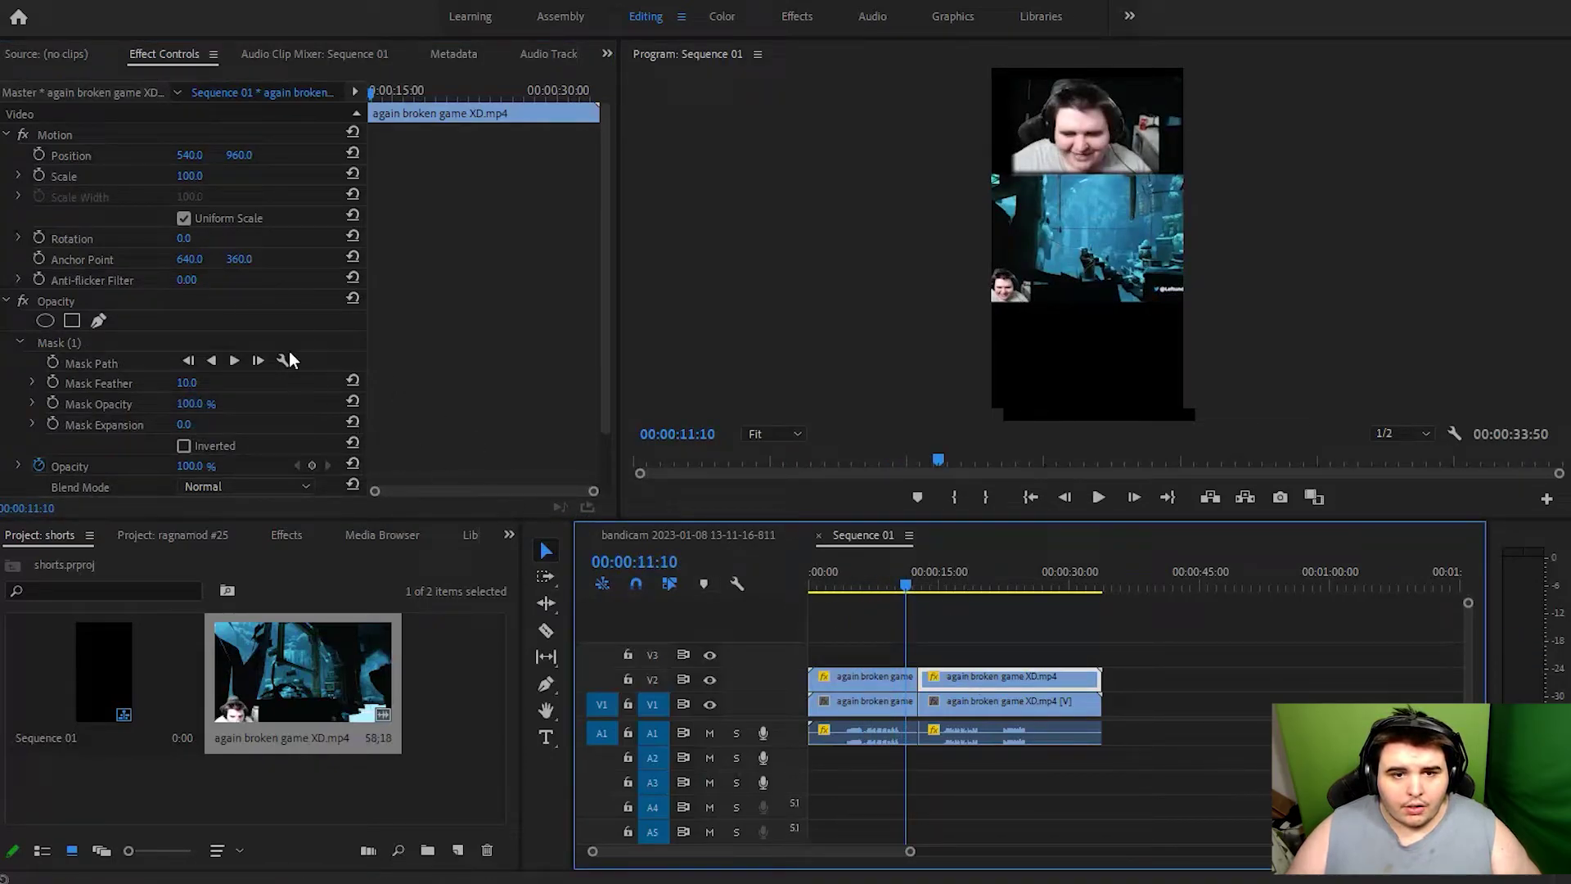
Step: Copy the first clip's Motion settings (scale 293.8, position) onto the second webcam clip
{"action": "left_click", "coordinate": [85, 138]}
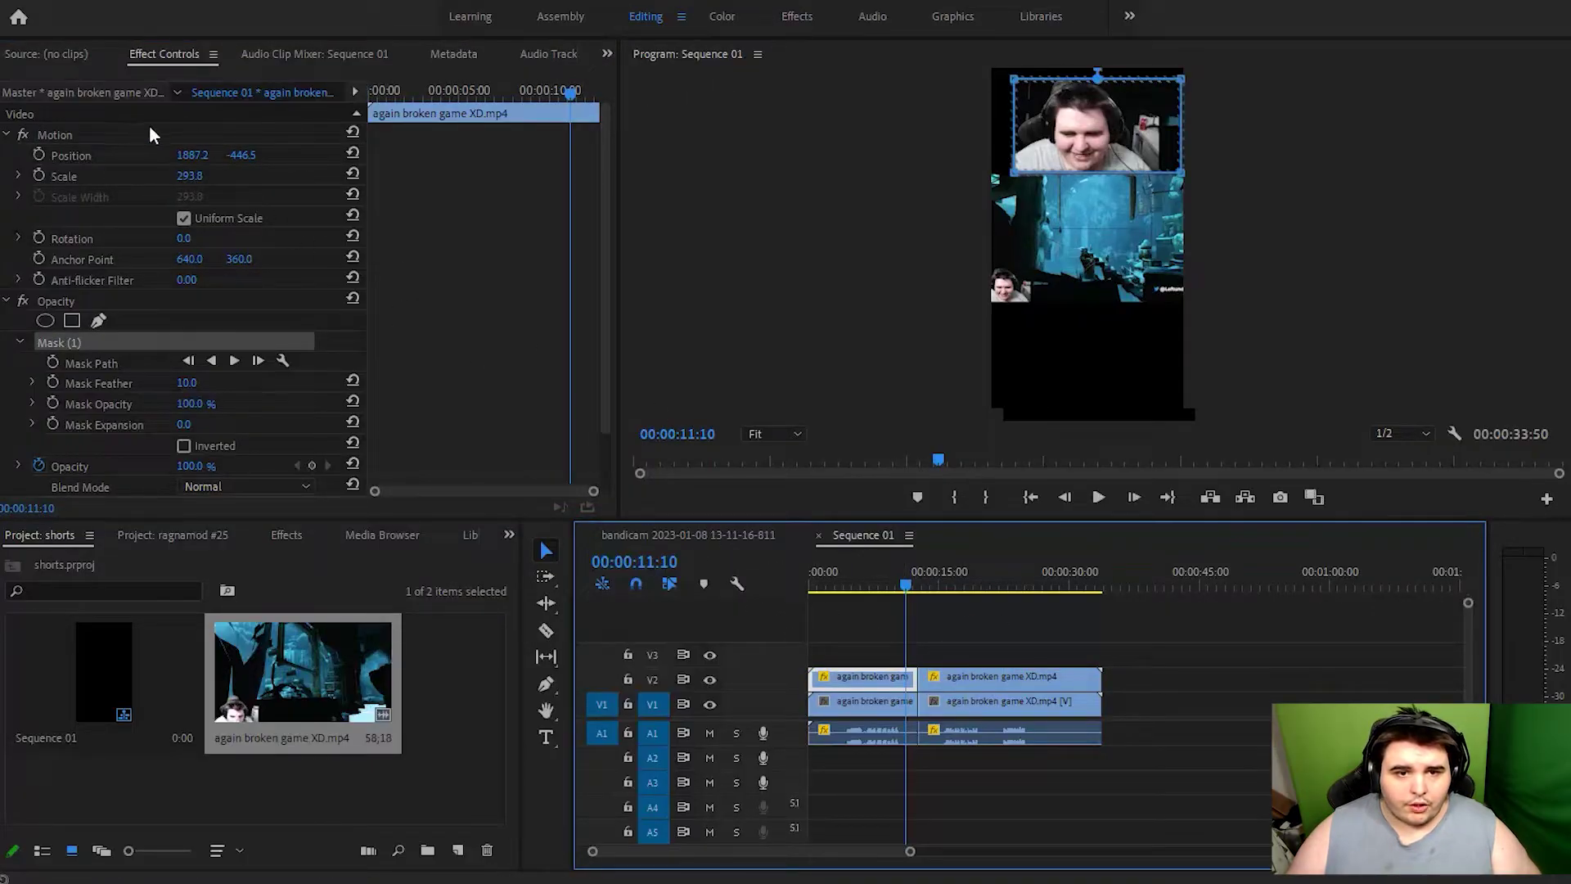
{"action": "right_click", "coordinate": [107, 135]}
{"action": "left_click", "coordinate": [160, 255]}
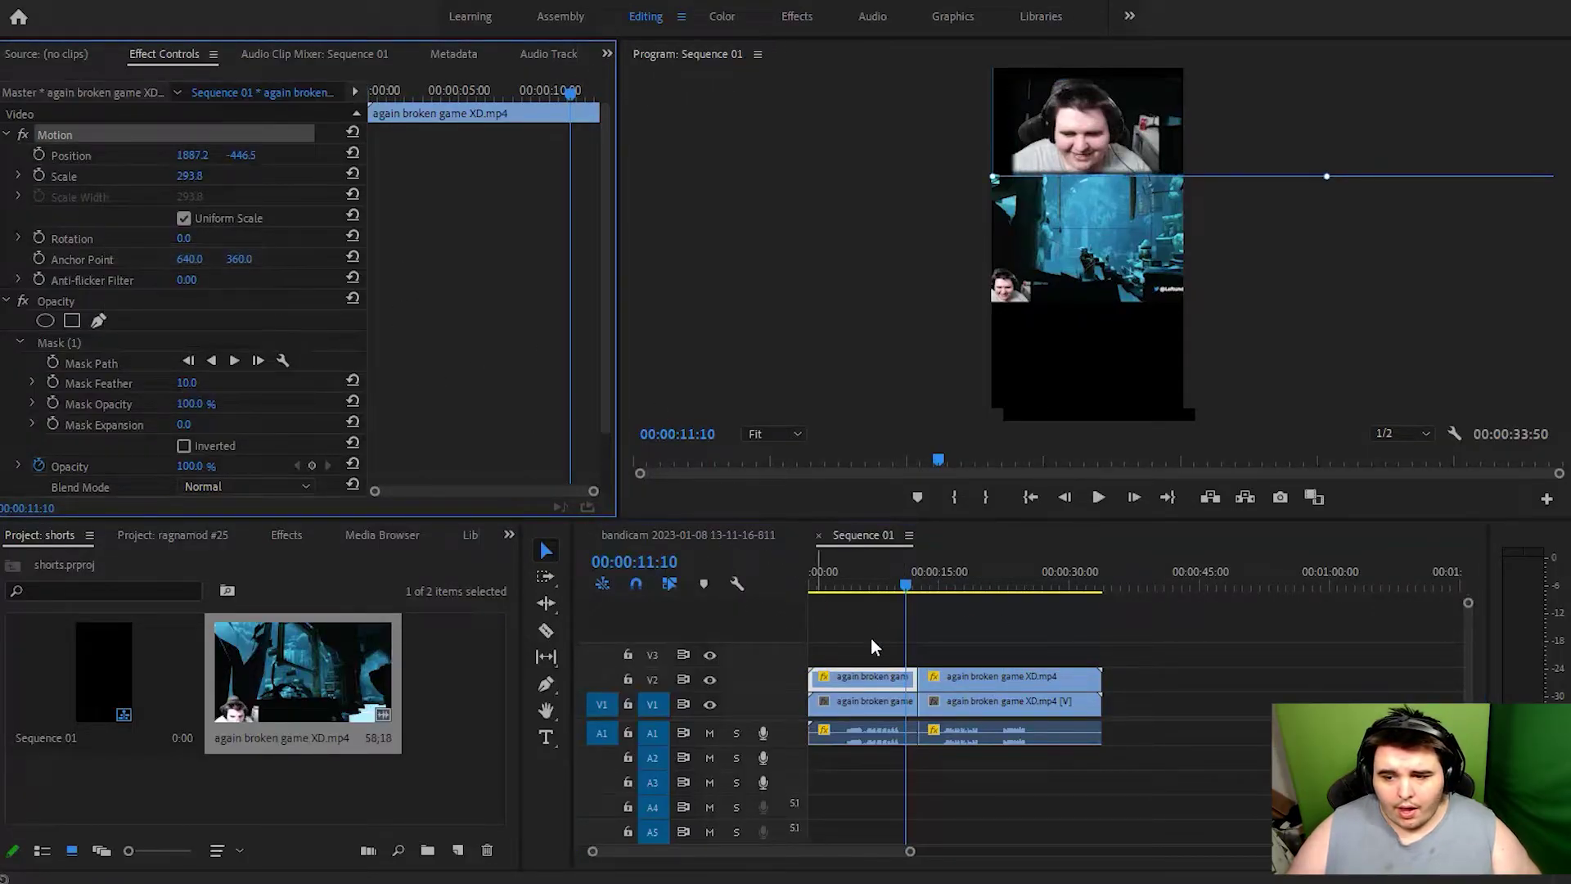
{"action": "left_click", "coordinate": [965, 678]}
{"action": "right_click", "coordinate": [55, 135]}
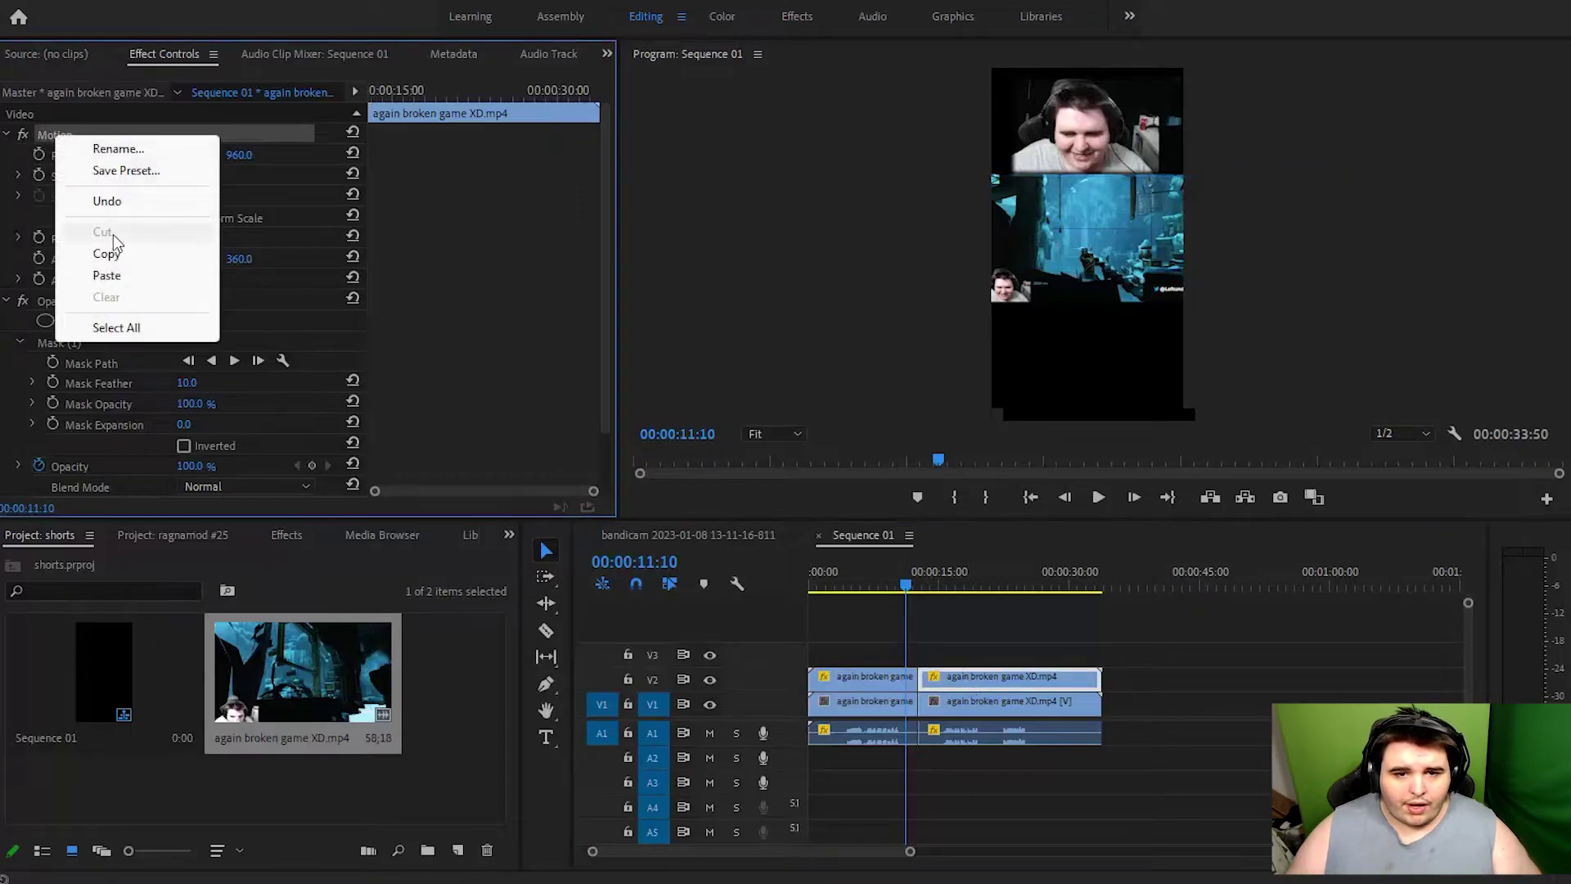
{"action": "left_click", "coordinate": [115, 270]}
{"action": "mouse_move", "coordinate": [907, 584]}
{"action": "left_mouse_down"}
{"action": "mouse_move", "coordinate": [959, 585]}
{"action": "mouse_move", "coordinate": [892, 586]}
{"action": "left_mouse_up"}
Step: Draw a four-point polygon mask framing the game area on the first gameplay clip
{"action": "left_click", "coordinate": [846, 704]}
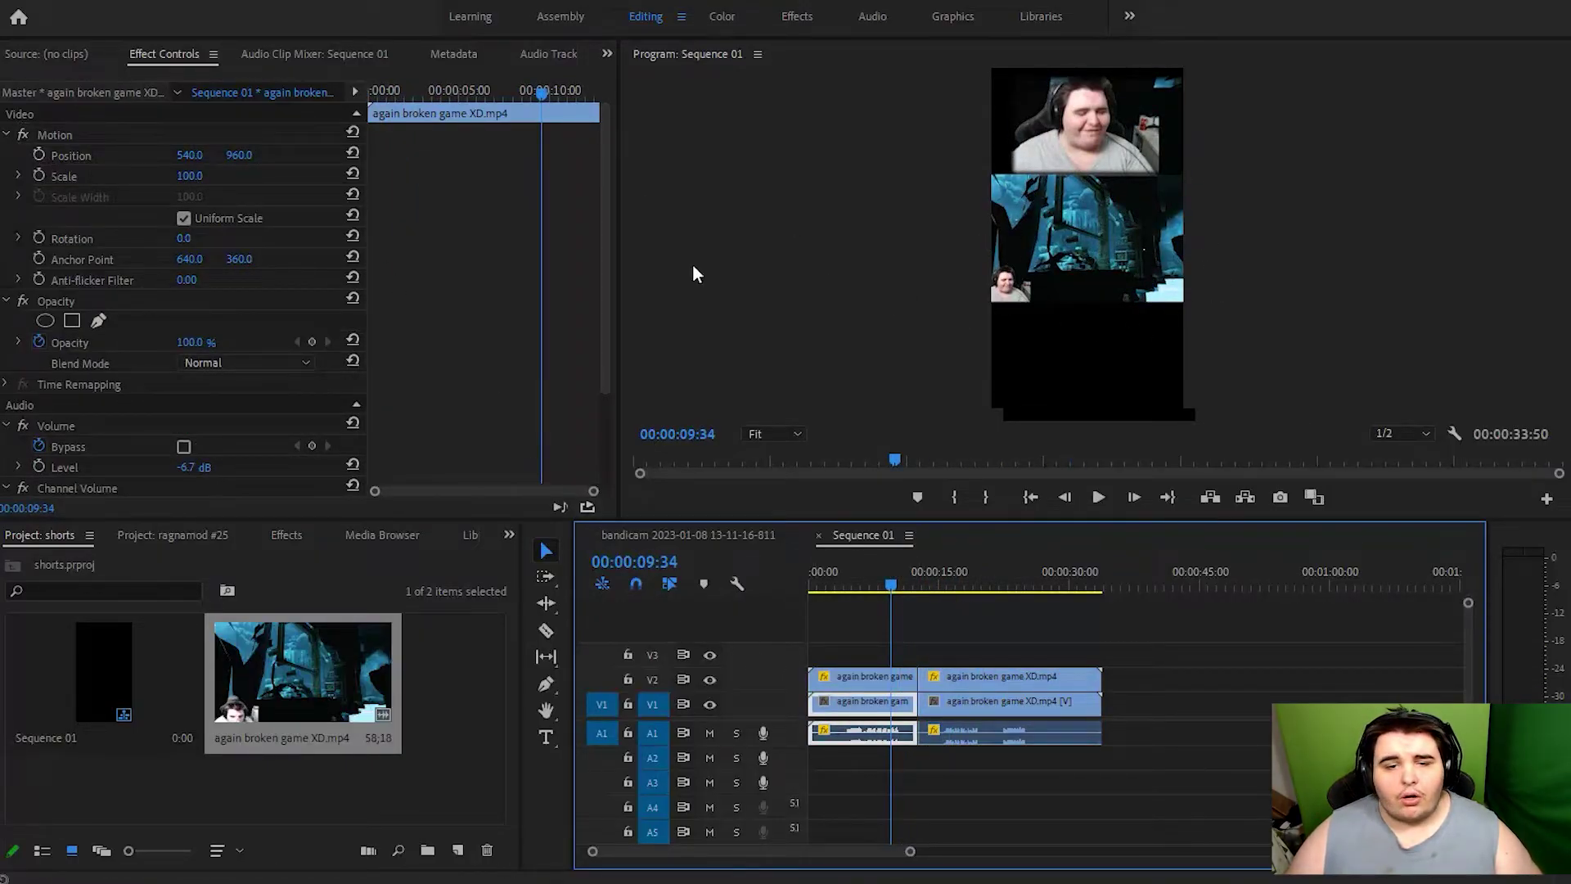
{"action": "left_click", "coordinate": [71, 320]}
{"action": "left_click_drag", "start_coordinate": [1061, 256], "coordinate": [1016, 300]}
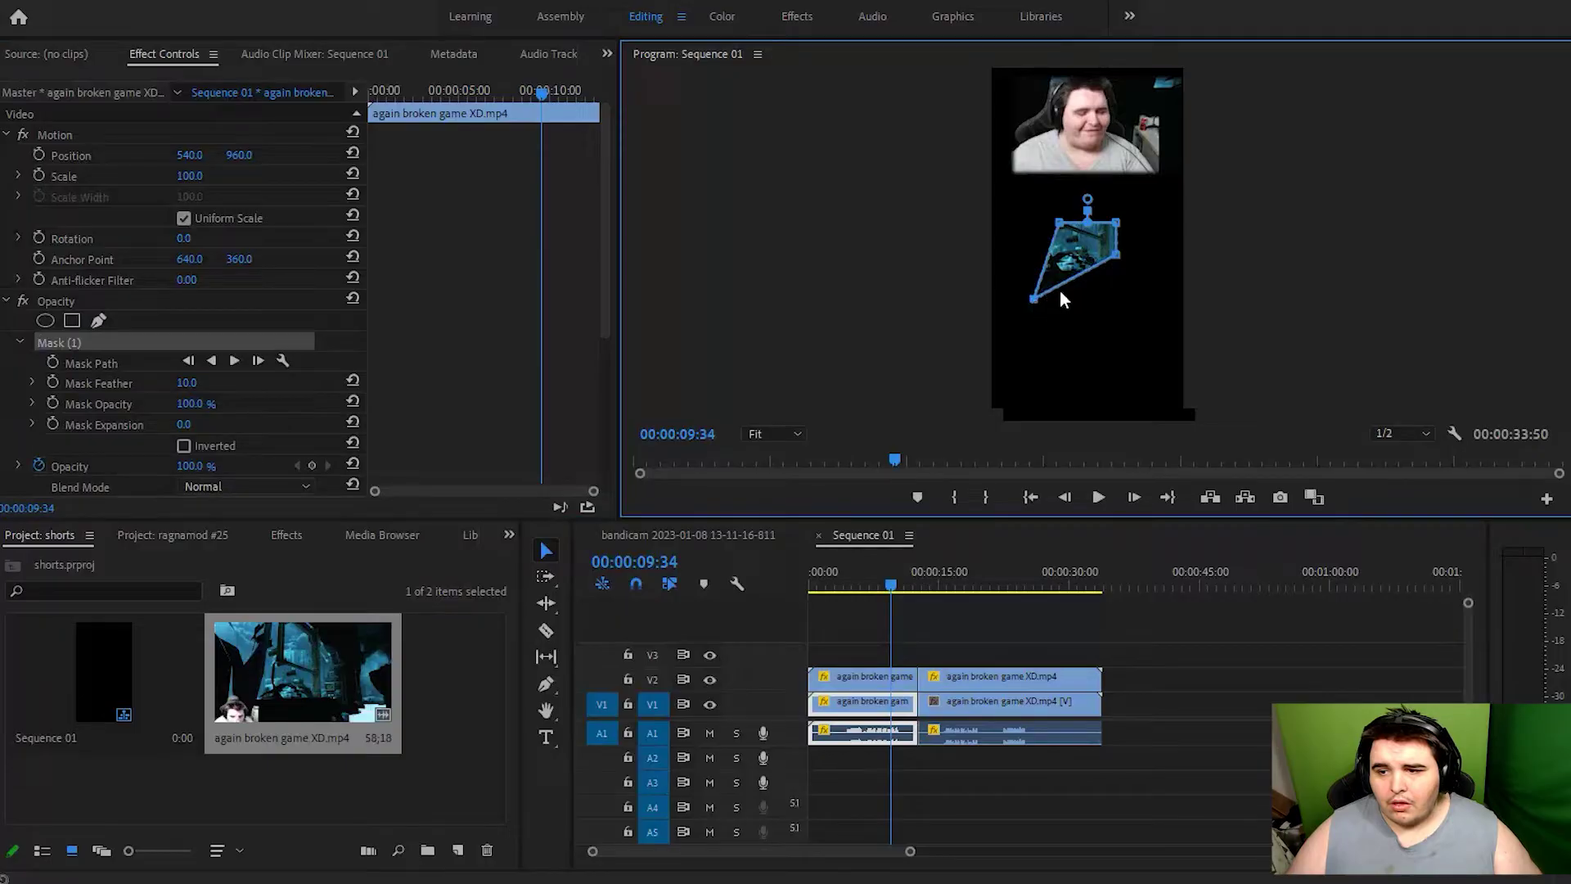
{"action": "left_click_drag", "start_coordinate": [1119, 260], "coordinate": [1197, 305]}
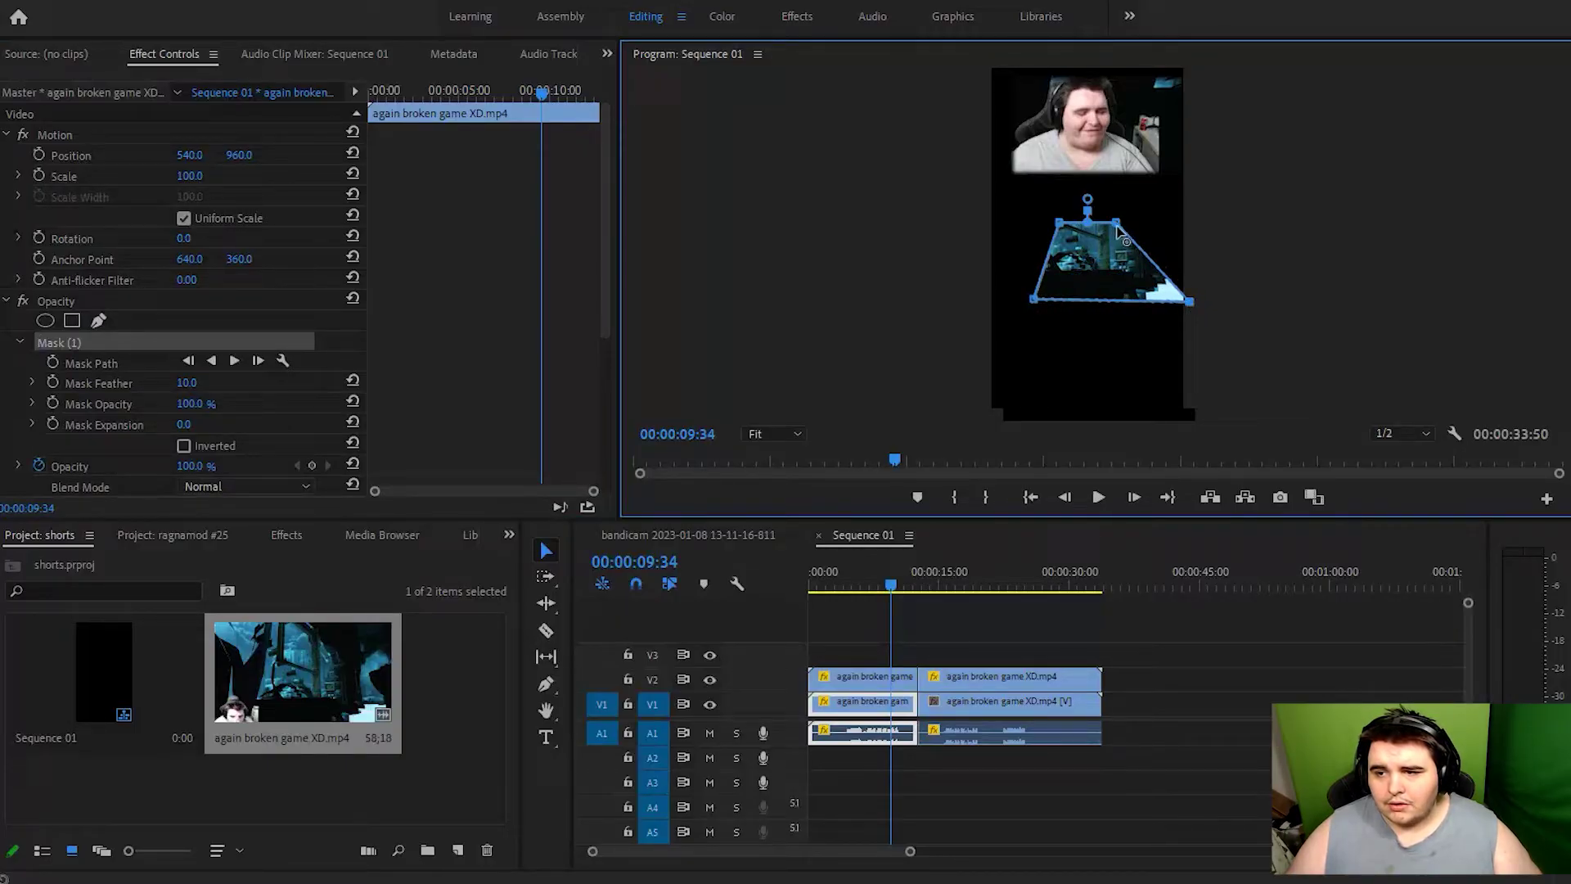
{"action": "left_click_drag", "start_coordinate": [1118, 225], "coordinate": [1184, 178]}
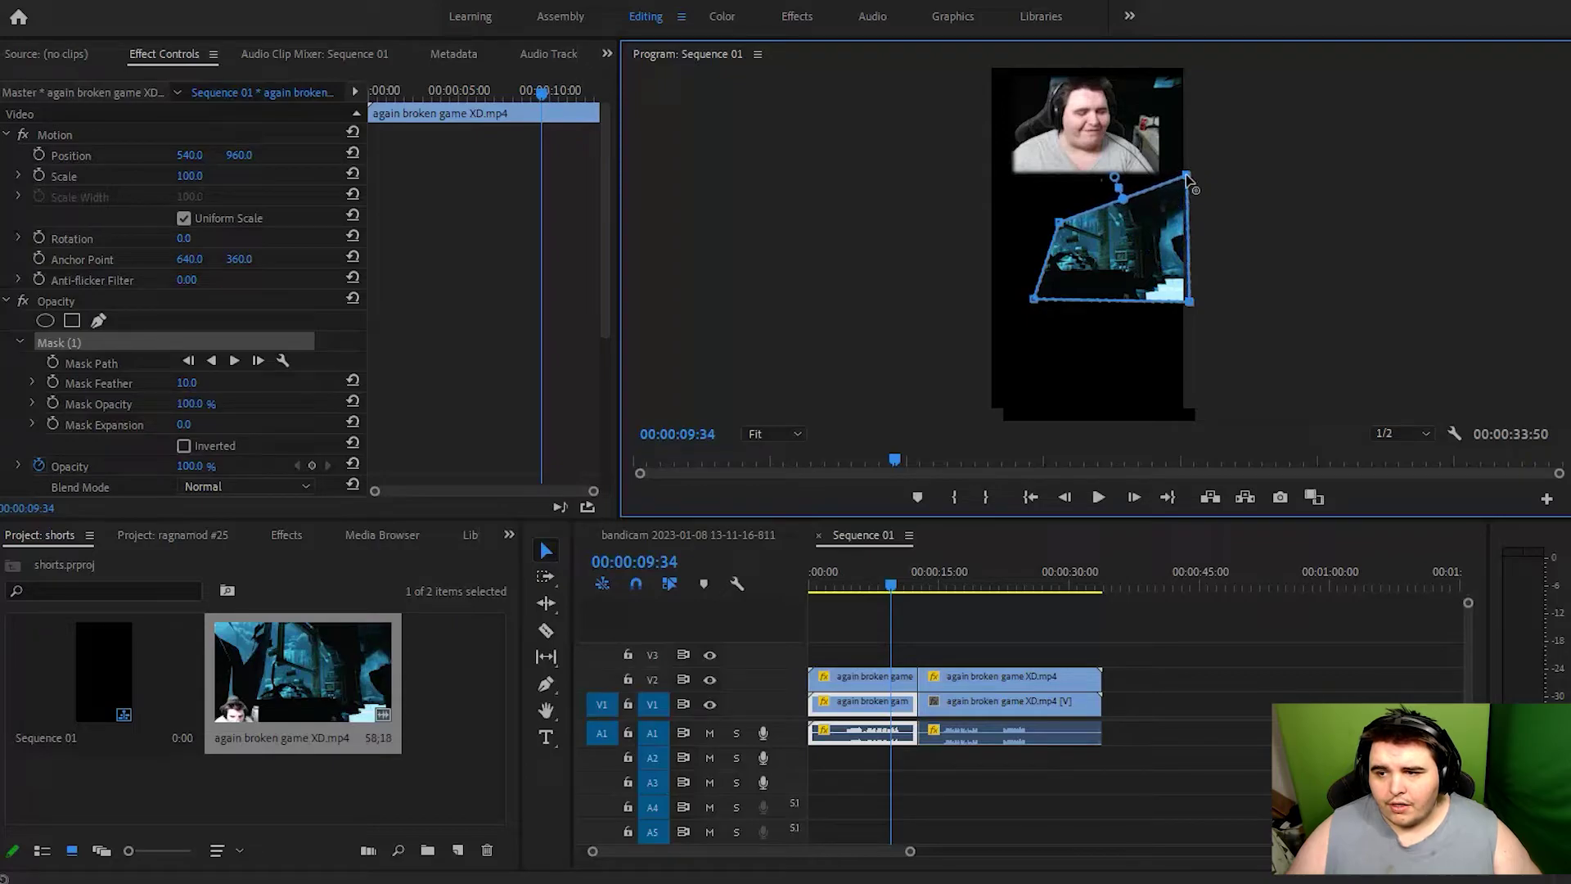
{"action": "left_click_drag", "start_coordinate": [1063, 232], "coordinate": [995, 186]}
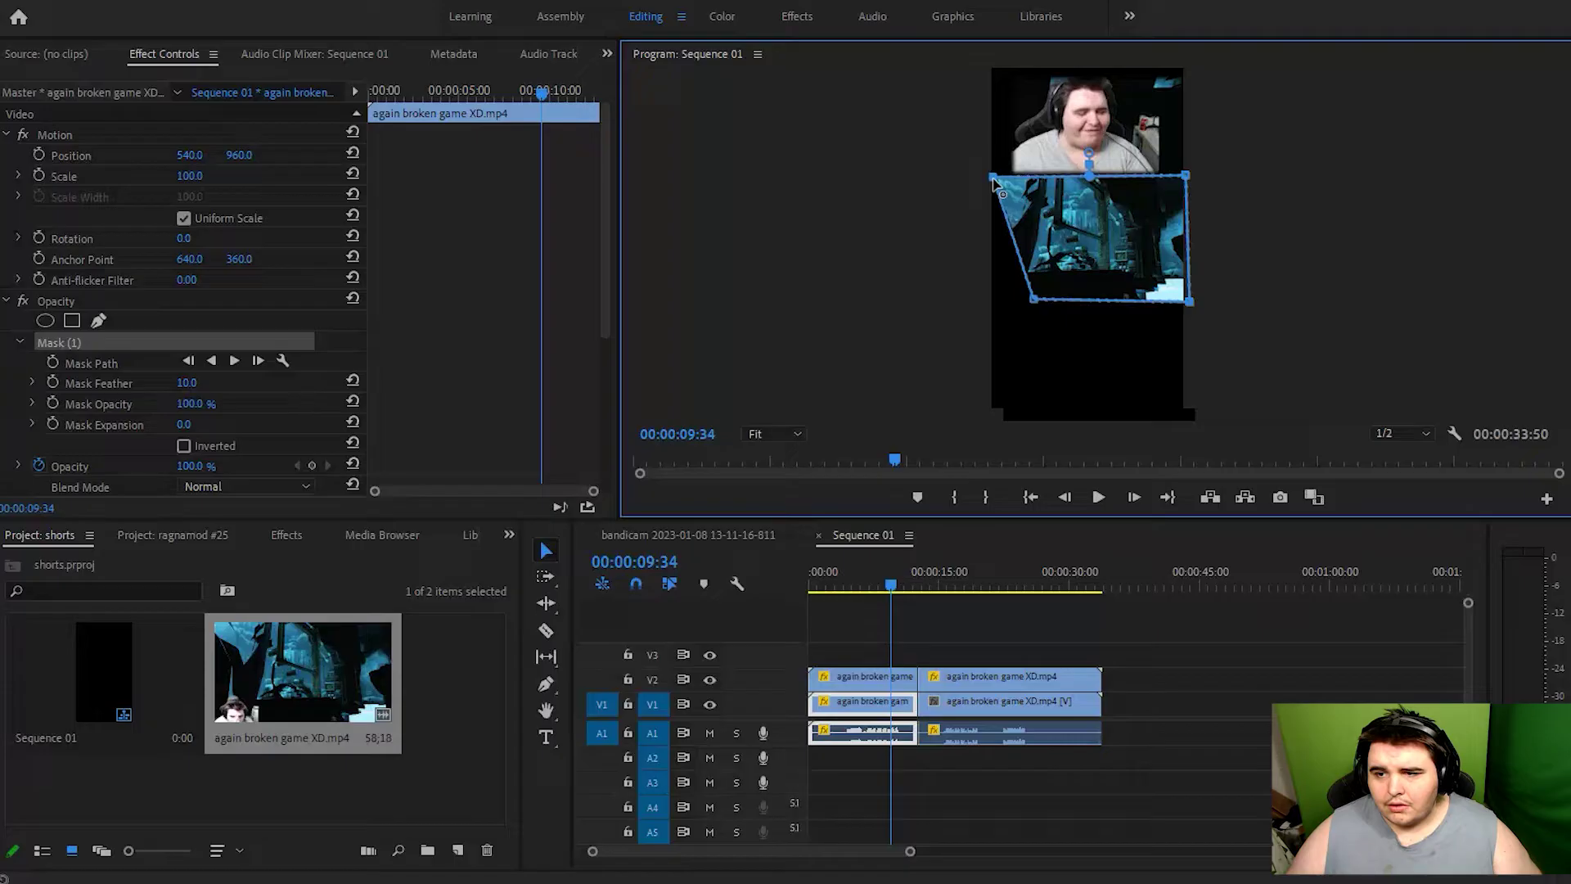
{"action": "mouse_move", "coordinate": [1035, 296]}
{"action": "left_mouse_down"}
{"action": "mouse_move", "coordinate": [996, 275]}
{"action": "mouse_move", "coordinate": [1009, 280]}
{"action": "mouse_move", "coordinate": [1000, 327]}
{"action": "mouse_move", "coordinate": [1042, 302]}
{"action": "left_mouse_up"}
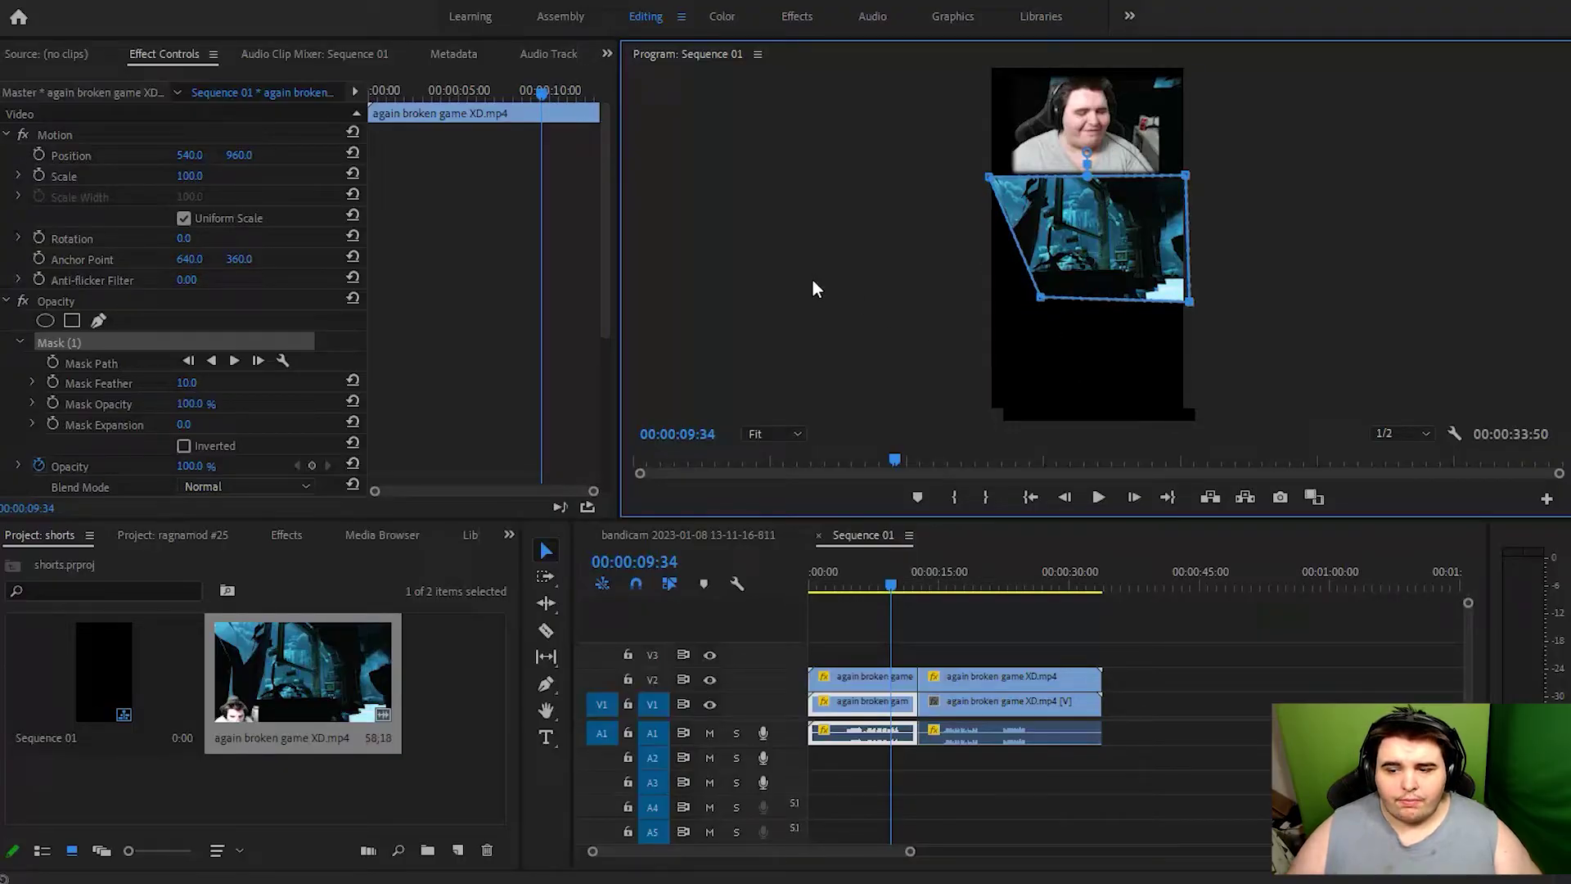
{"action": "left_click", "coordinate": [856, 709]}
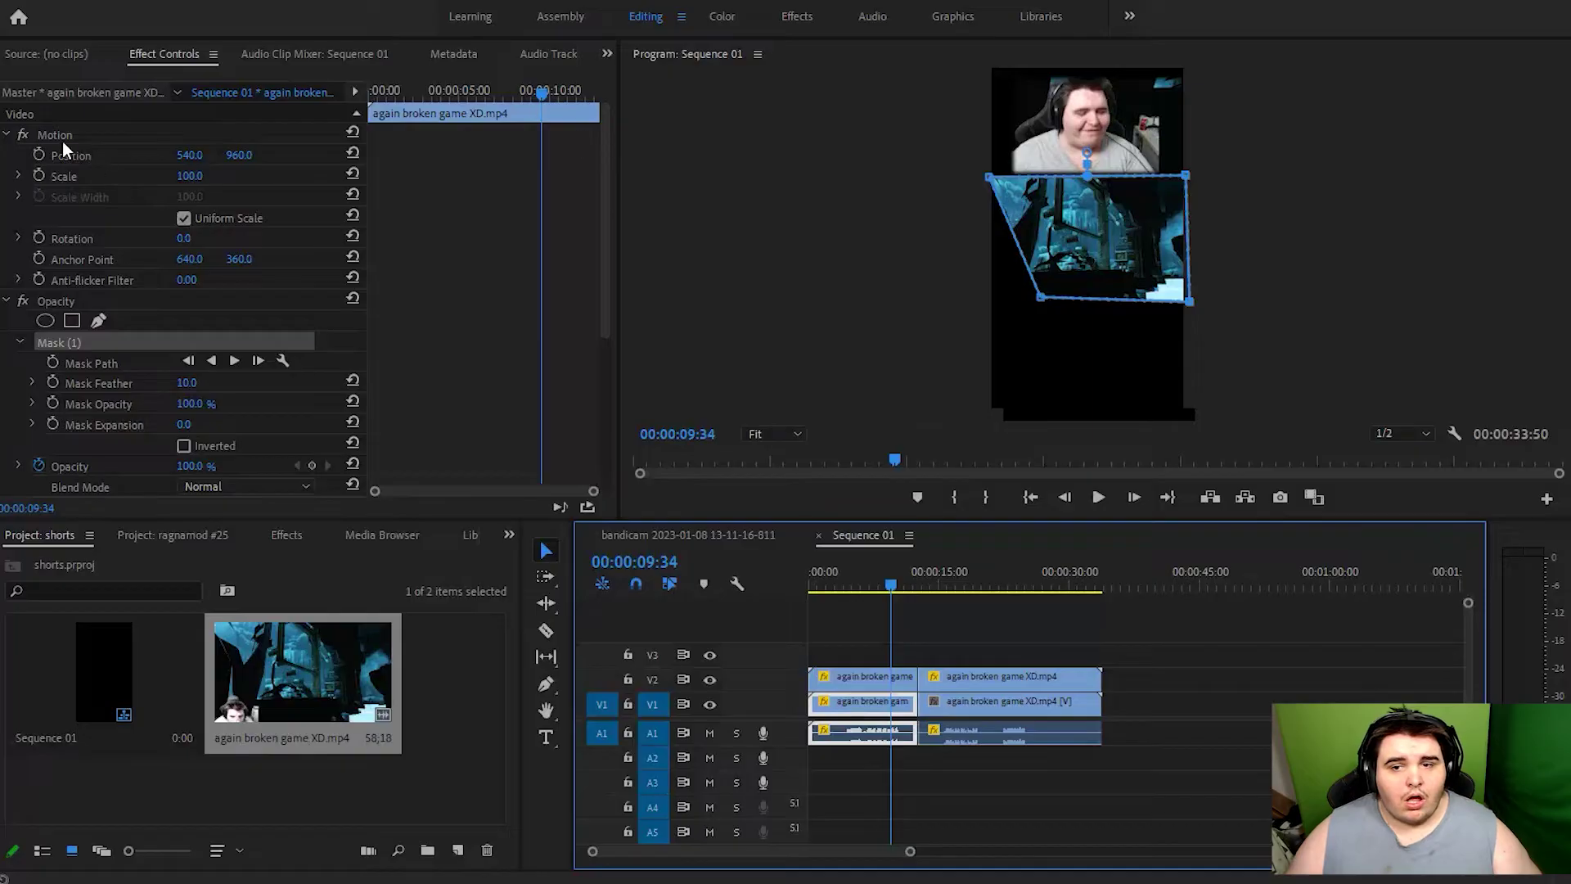
Step: Scale the masked gameplay to 165.1 and move it to 540, 1373 below the webcam
{"action": "left_click", "coordinate": [64, 141]}
{"action": "left_click_drag", "start_coordinate": [966, 304], "coordinate": [905, 344]}
{"action": "left_click_drag", "start_coordinate": [1023, 340], "coordinate": [1034, 377]}
{"action": "left_click", "coordinate": [352, 85]}
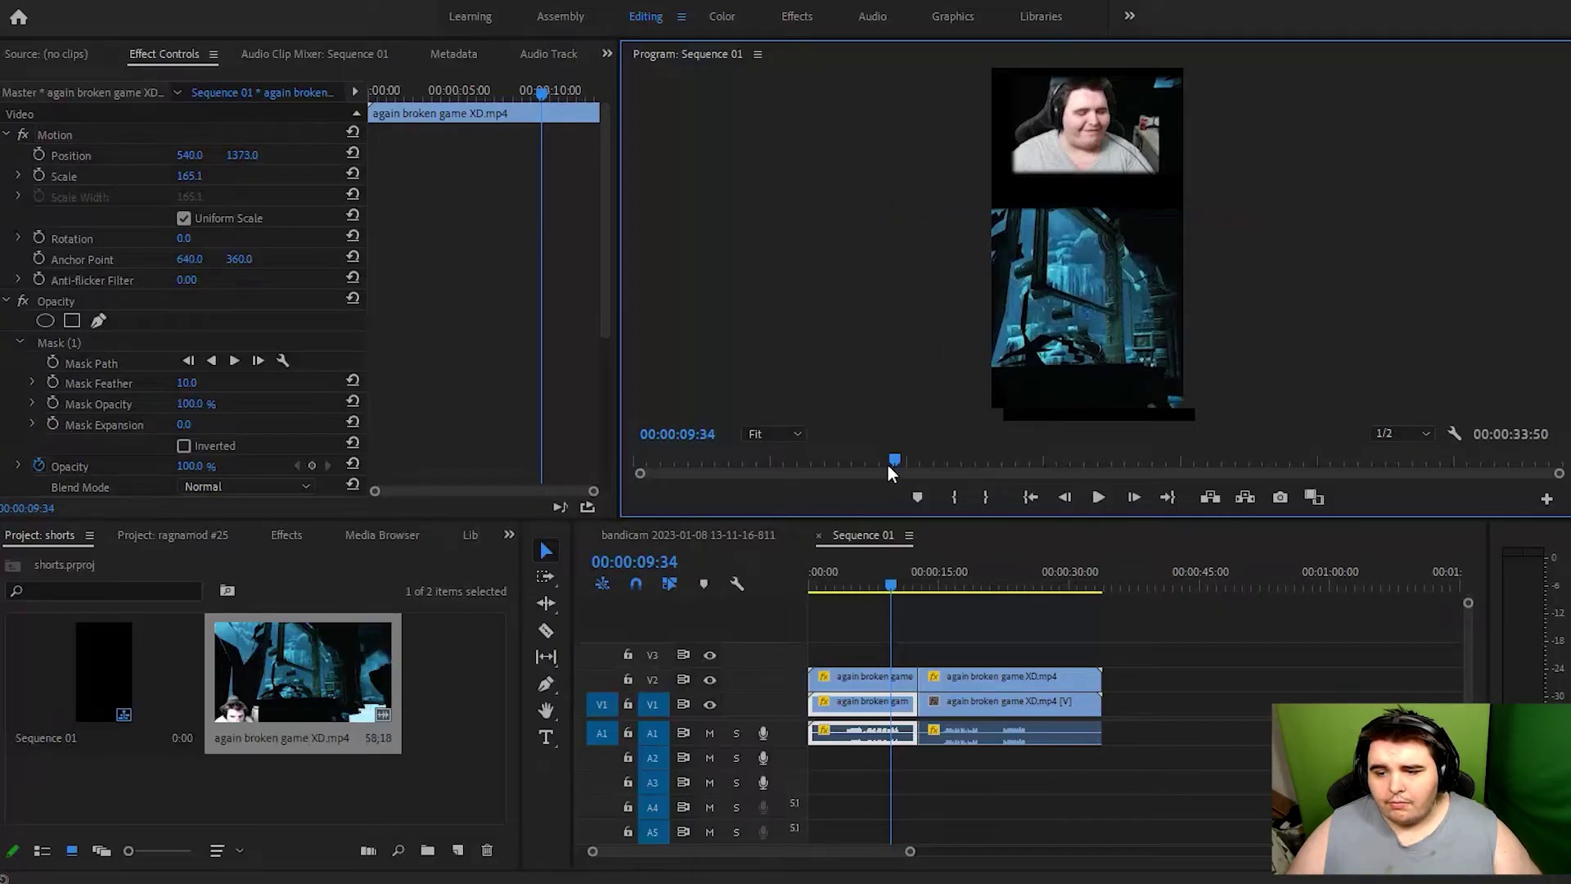
Step: Copy the gameplay mask and paste it onto the second gameplay clip
{"action": "left_click", "coordinate": [74, 302]}
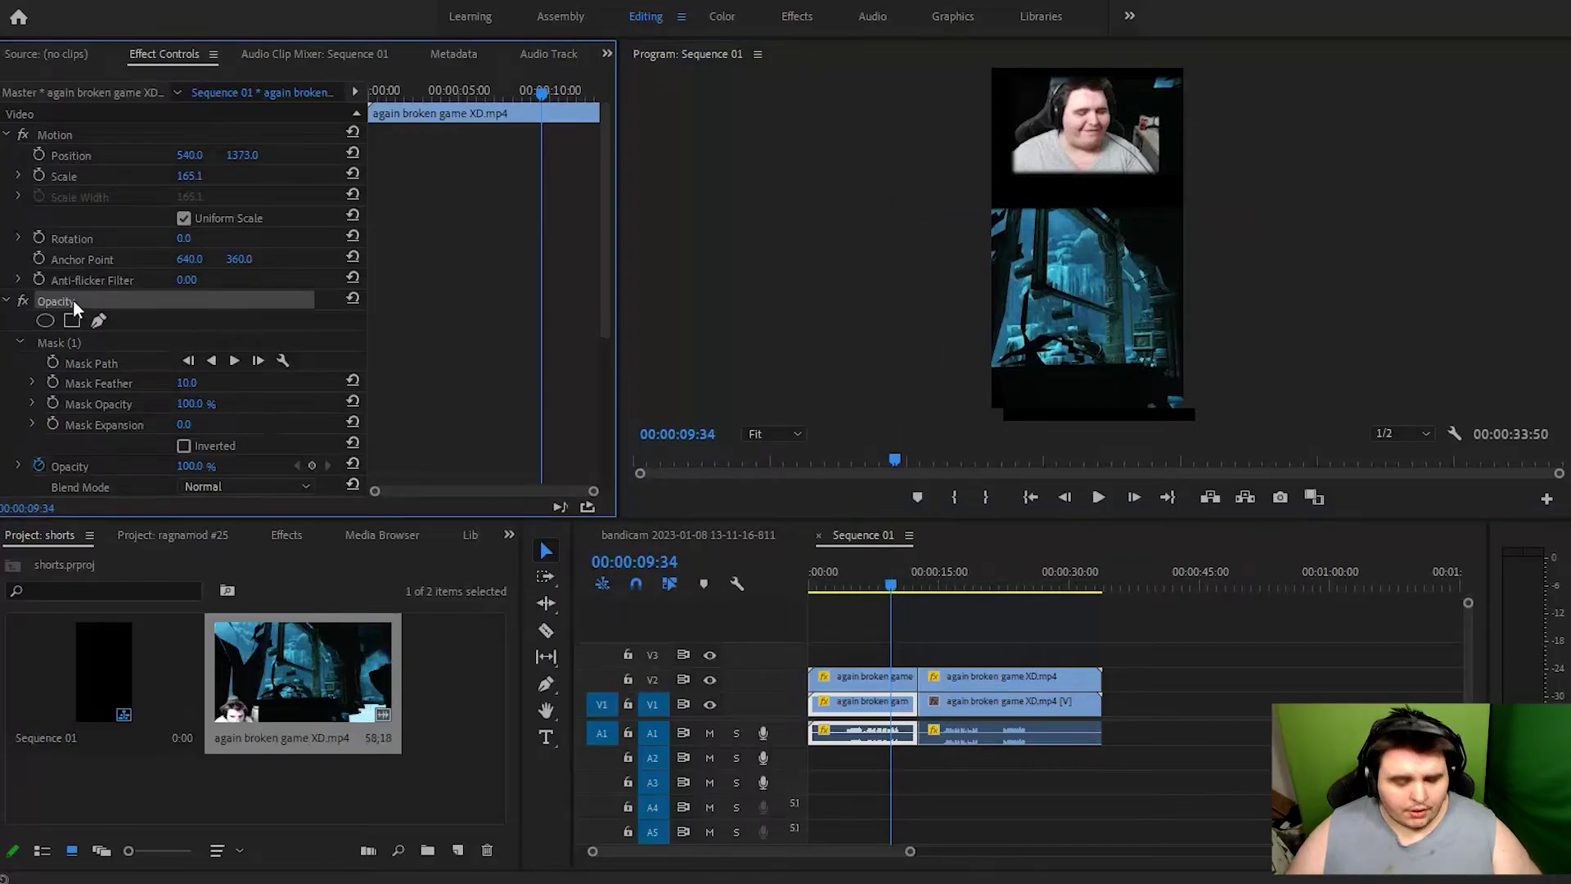
{"action": "left_click", "coordinate": [994, 701]}
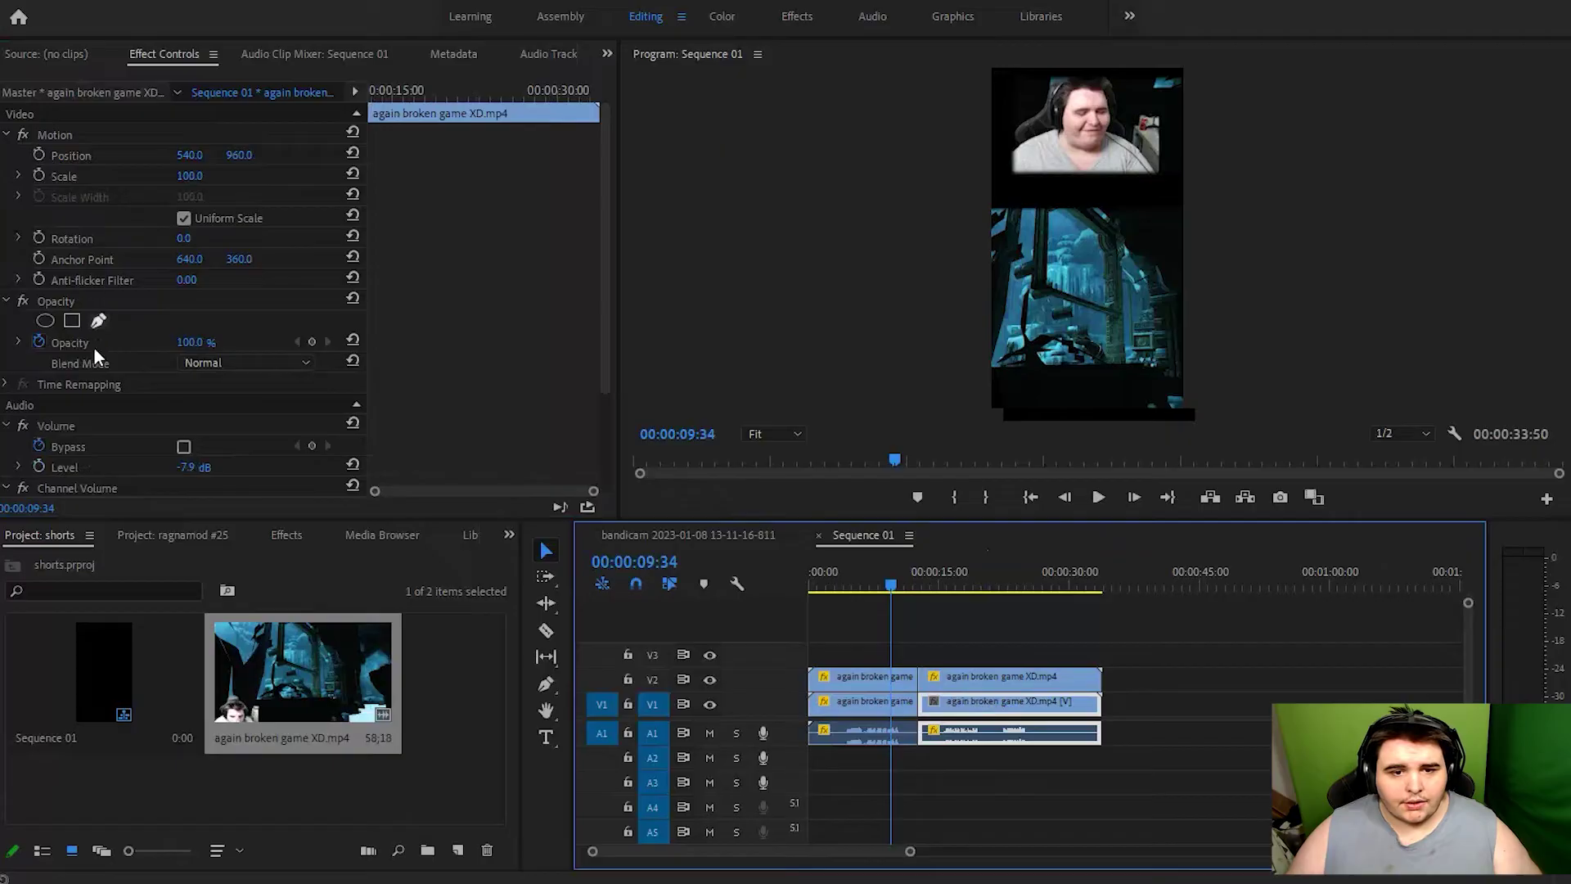
{"action": "right_click", "coordinate": [78, 304]}
{"action": "left_click", "coordinate": [151, 440]}
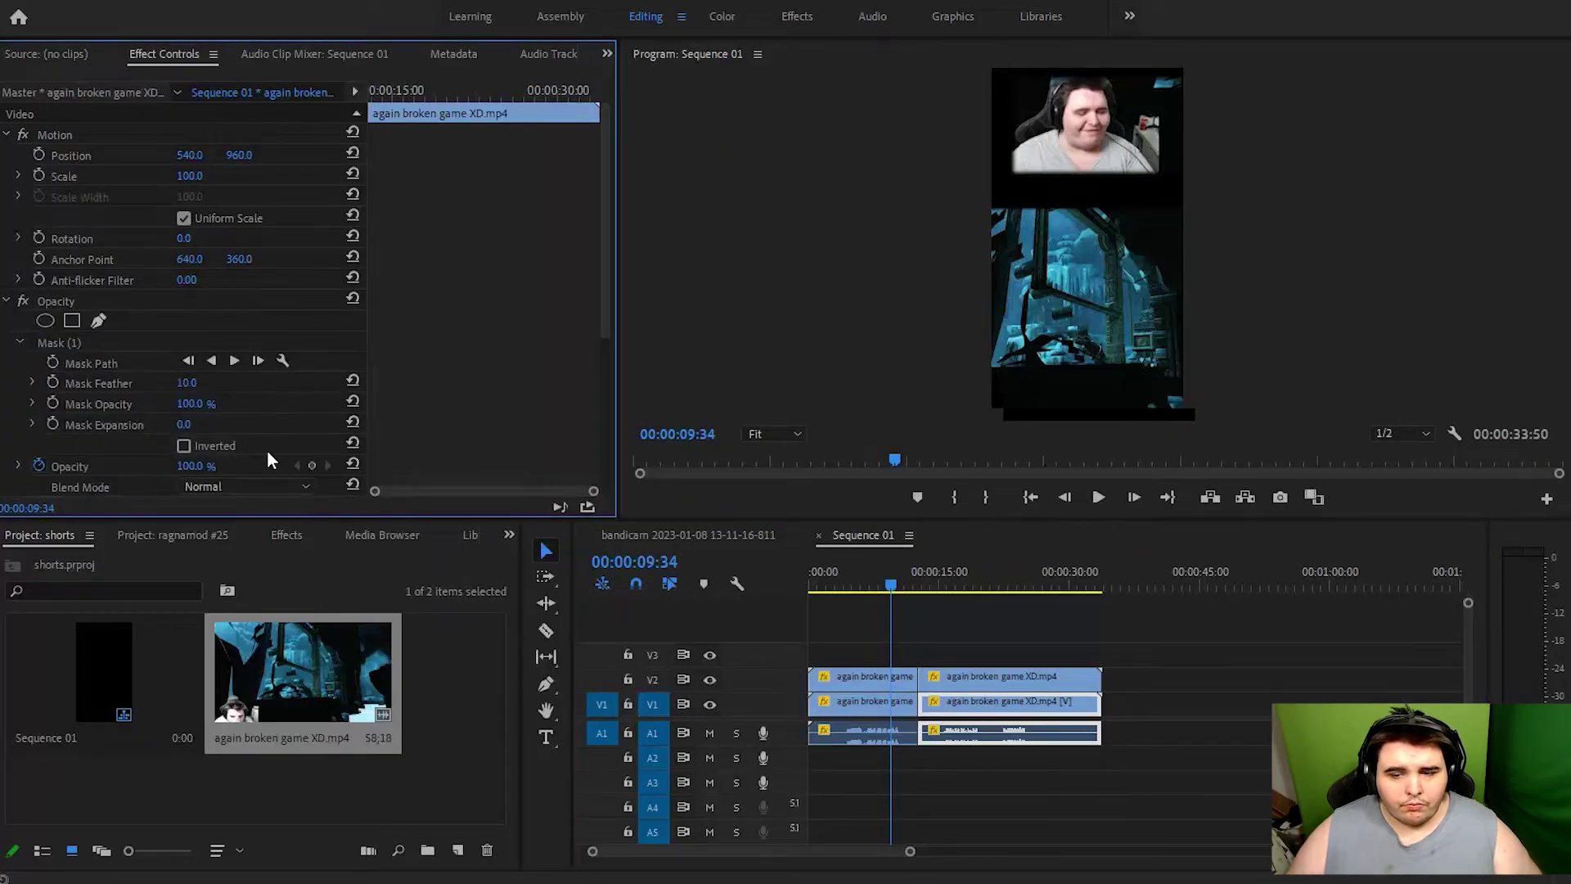
Step: Copy the first clip's Motion settings and target the second clip's Motion for pasting
{"action": "left_click", "coordinate": [853, 691]}
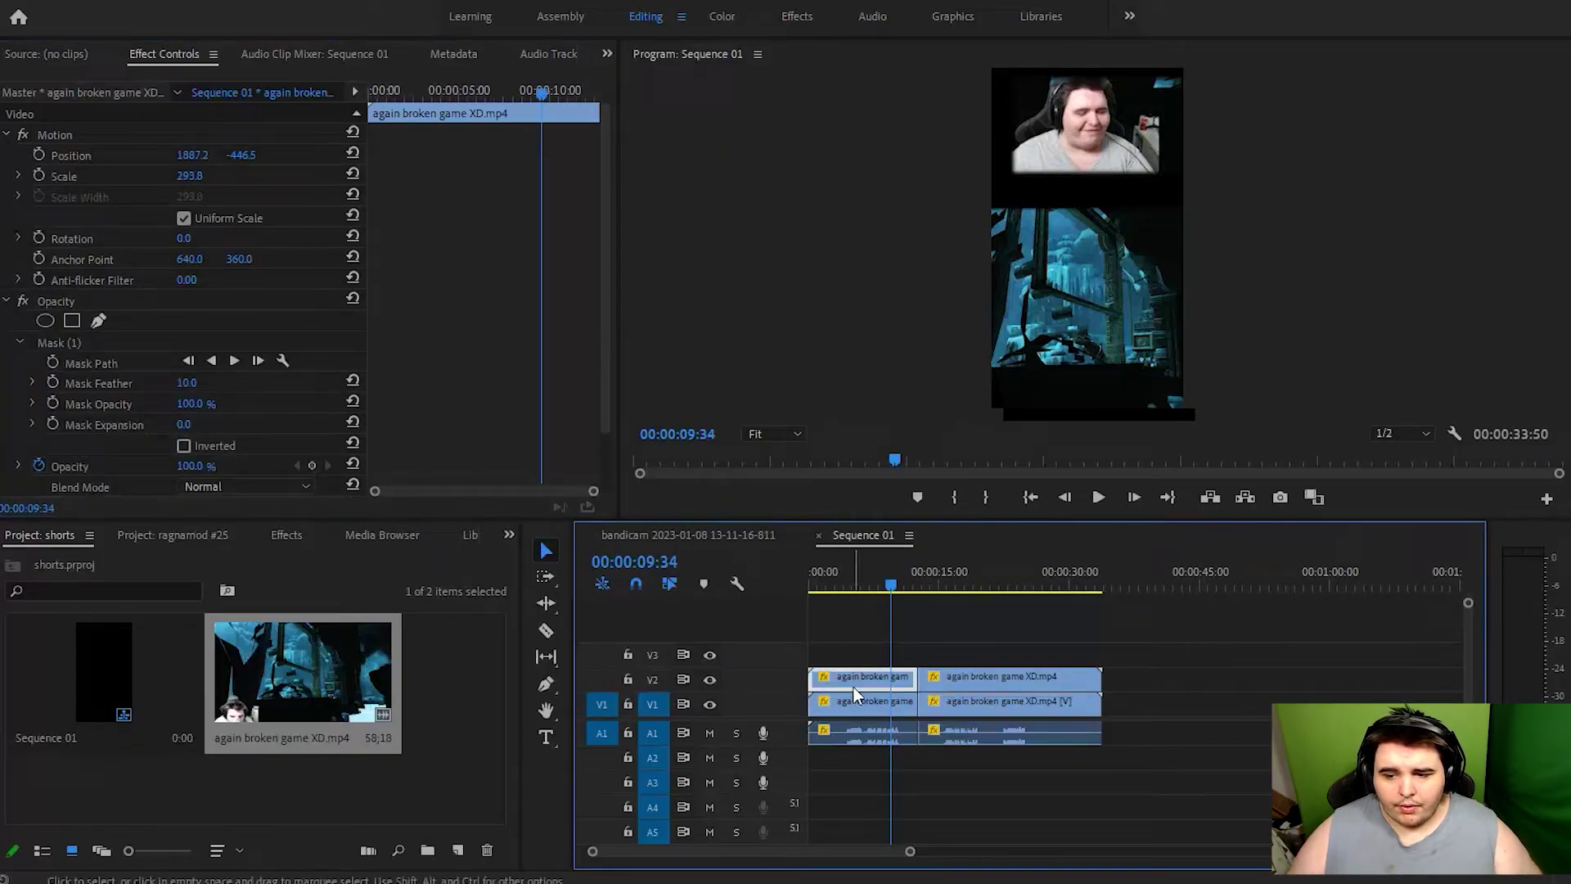
{"action": "left_click", "coordinate": [57, 133]}
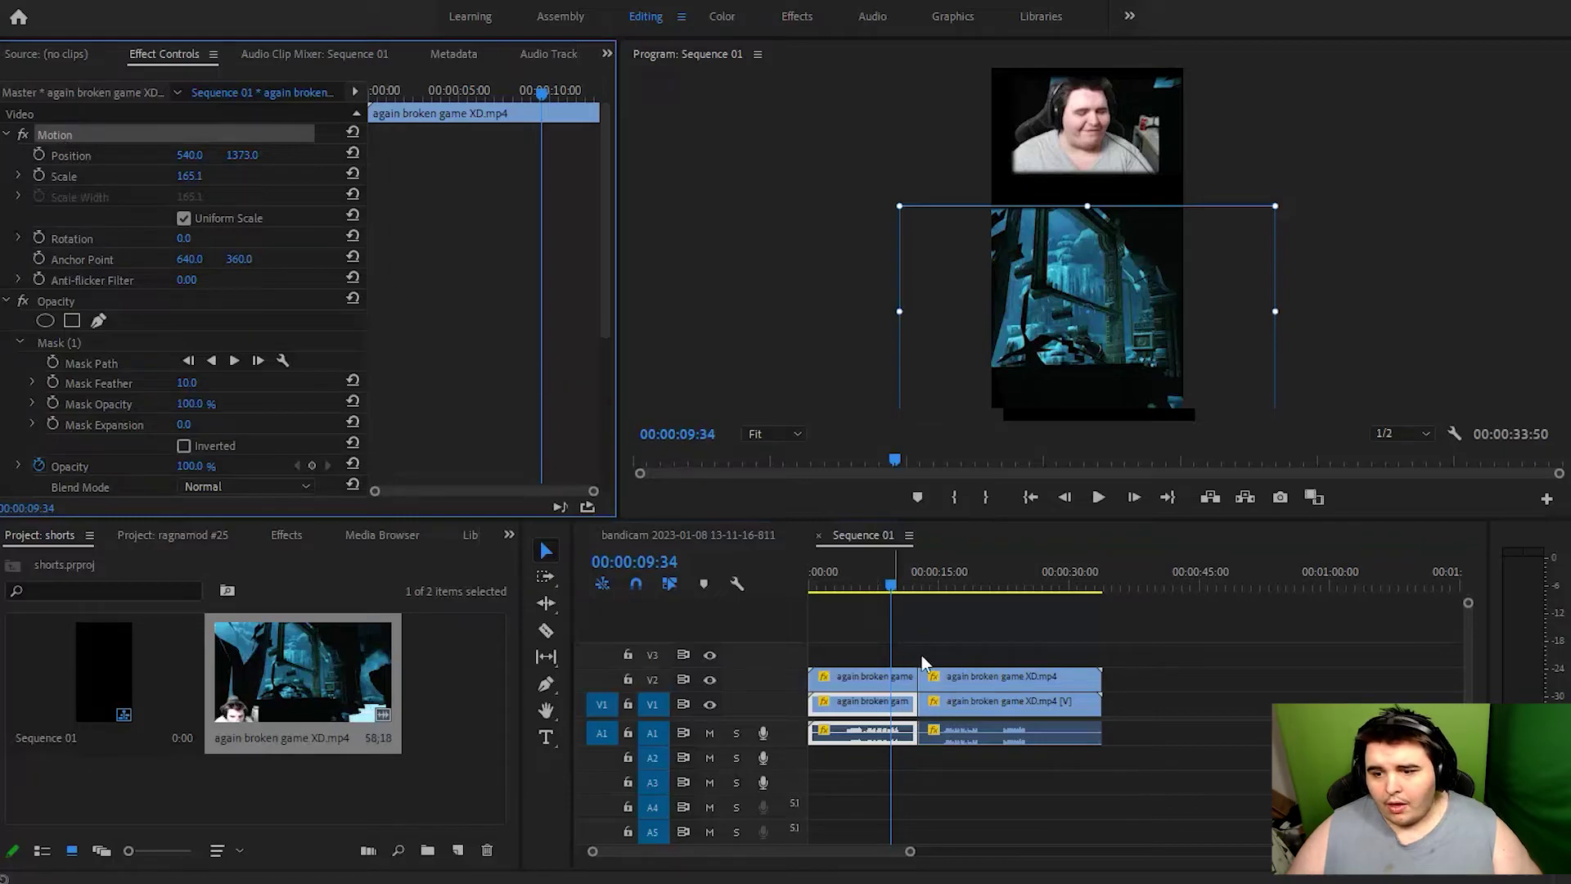
{"action": "left_click", "coordinate": [955, 702]}
{"action": "left_click", "coordinate": [57, 132]}
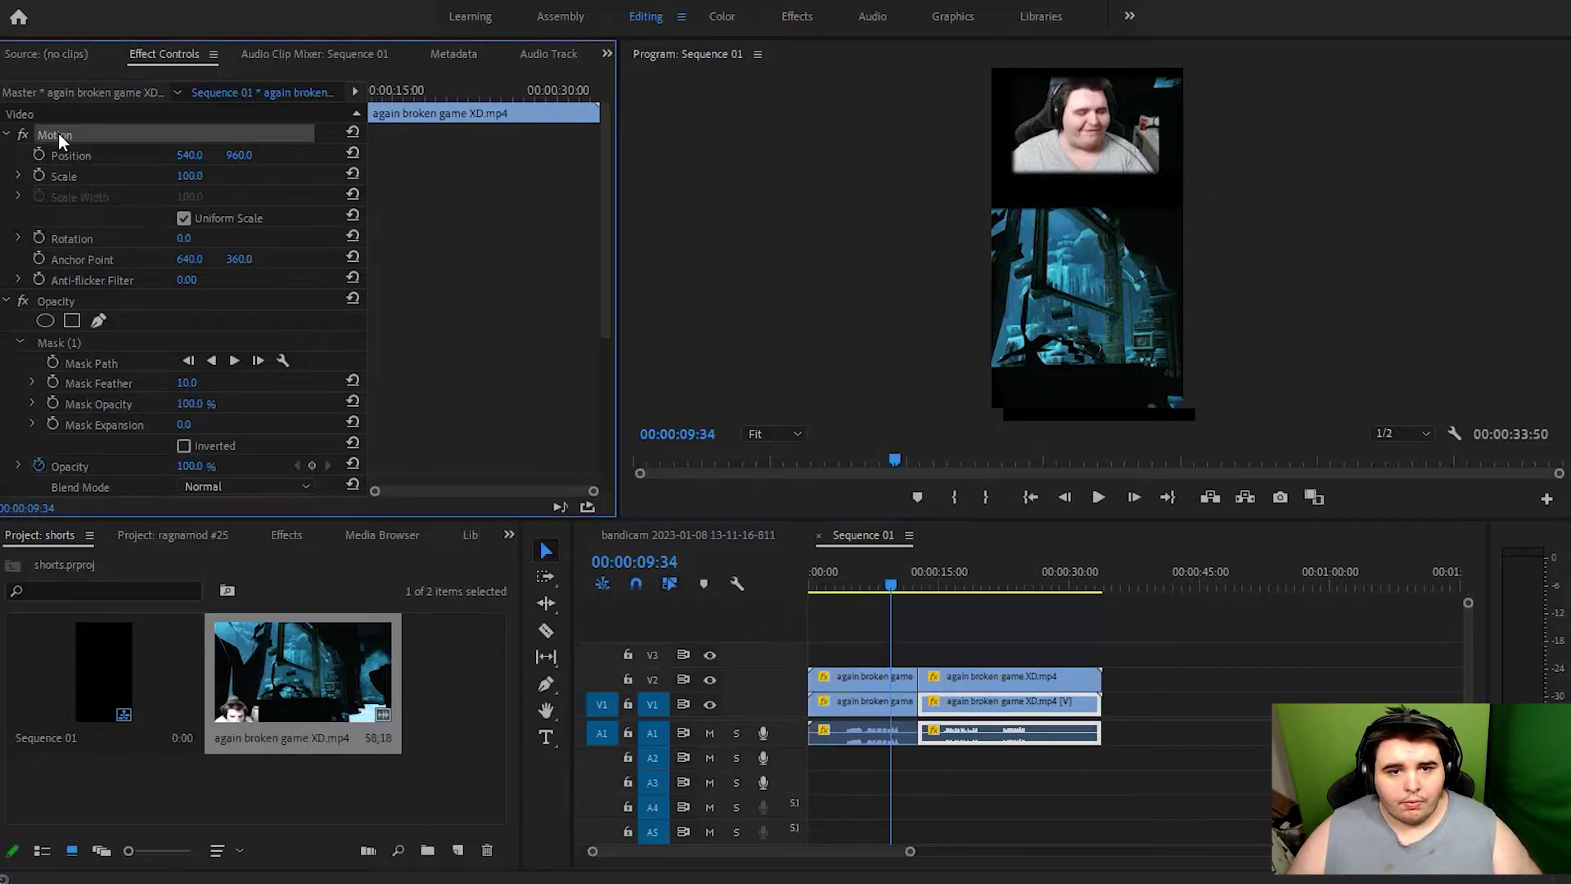
{"action": "key", "text": "ctrl+v"}
{"action": "left_click_drag", "start_coordinate": [866, 577], "coordinate": [754, 650]}
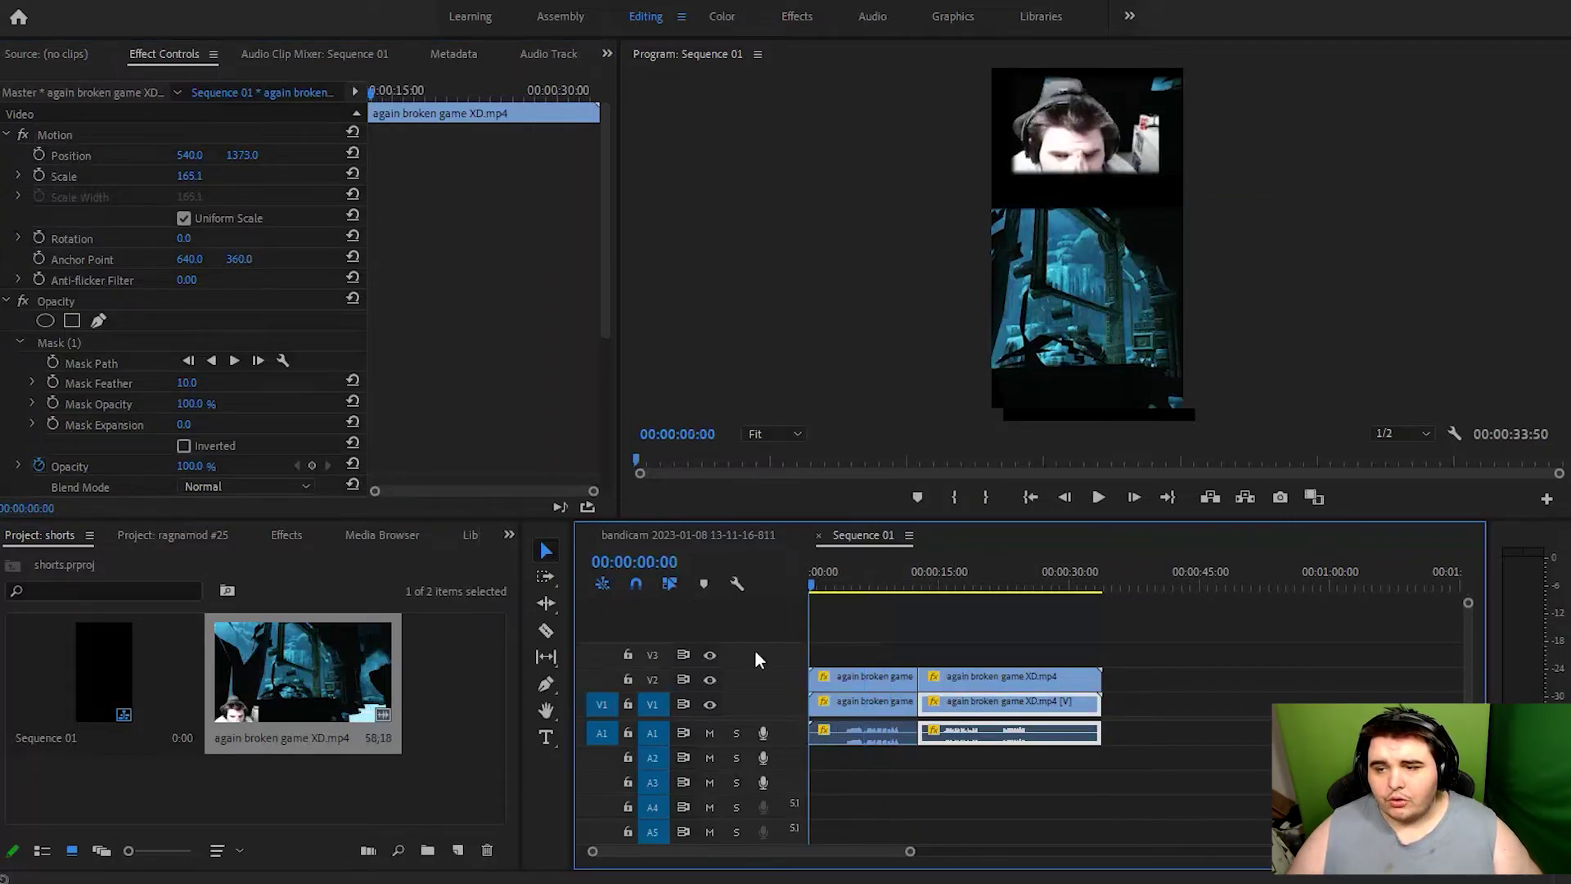
{"action": "key", "text": "space"}
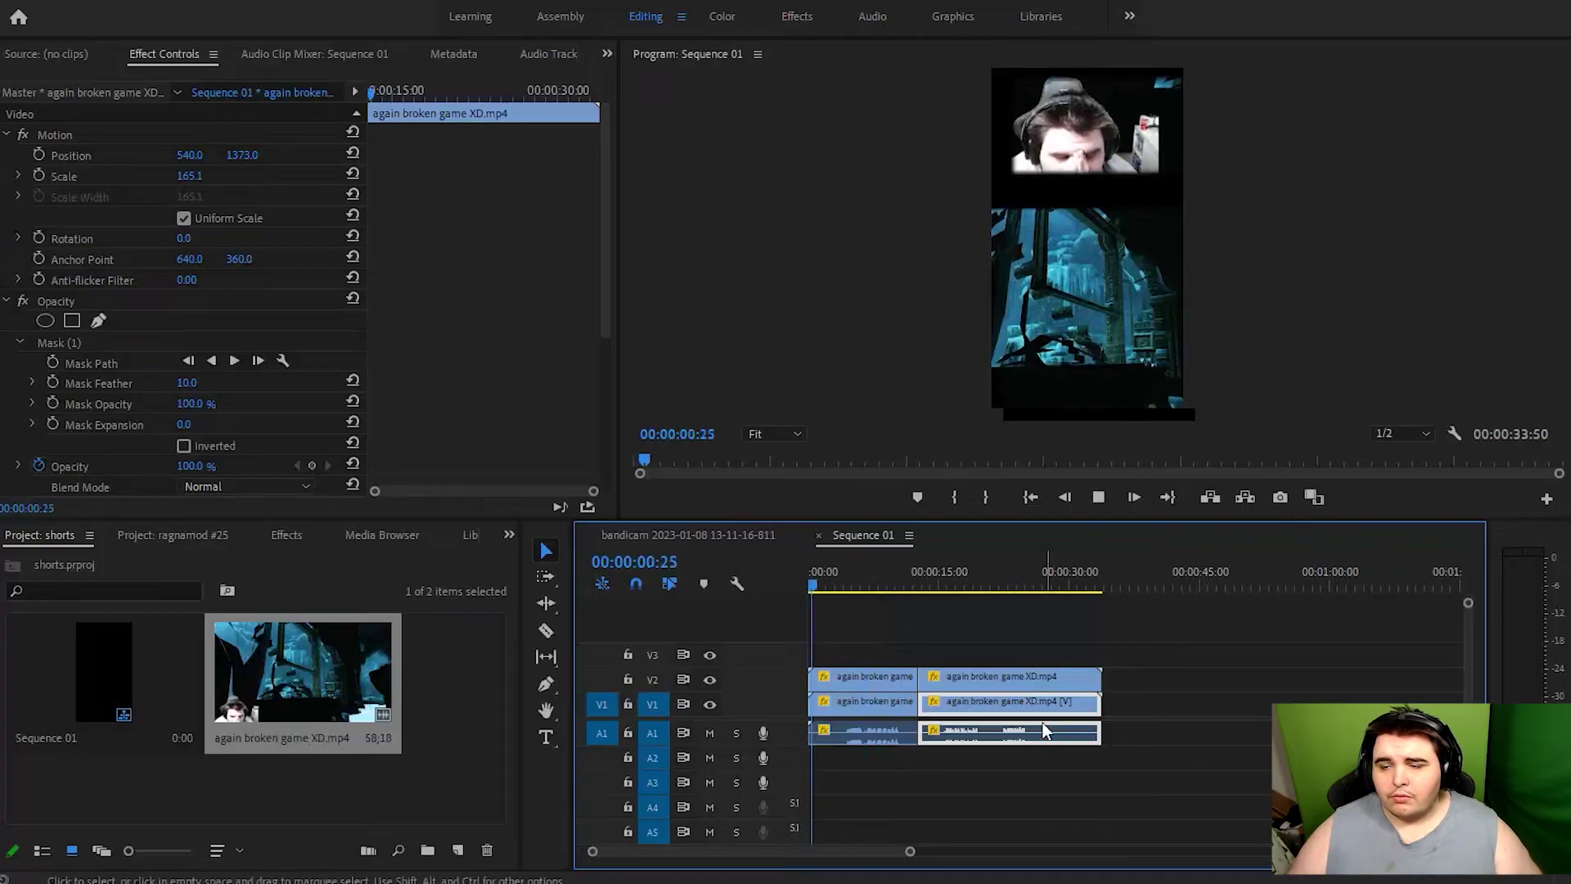
{"action": "left_click", "coordinate": [1102, 496]}
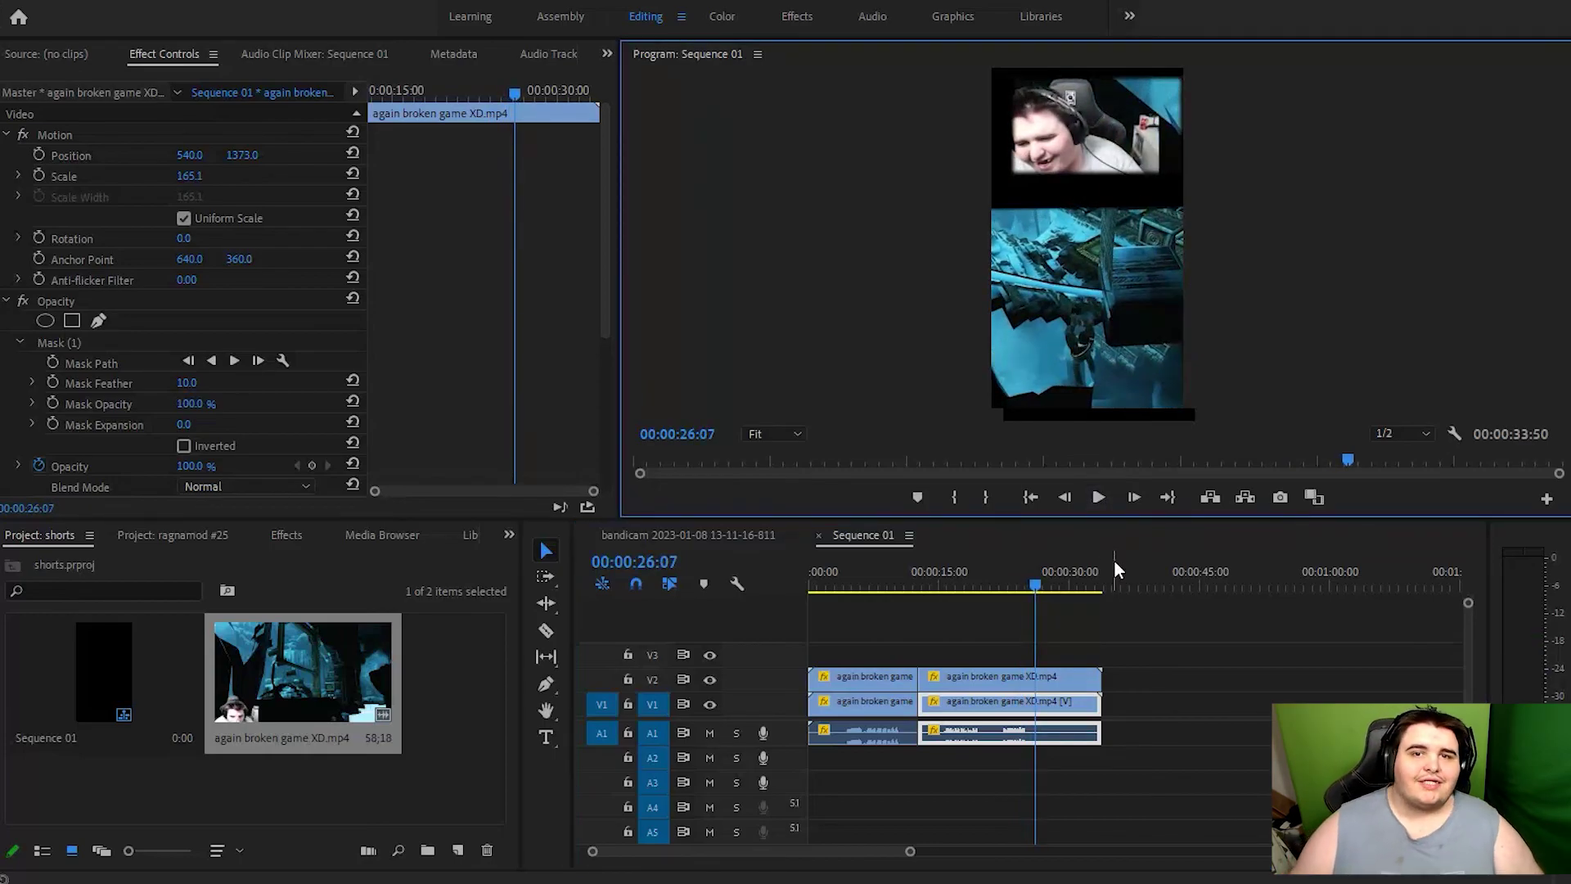